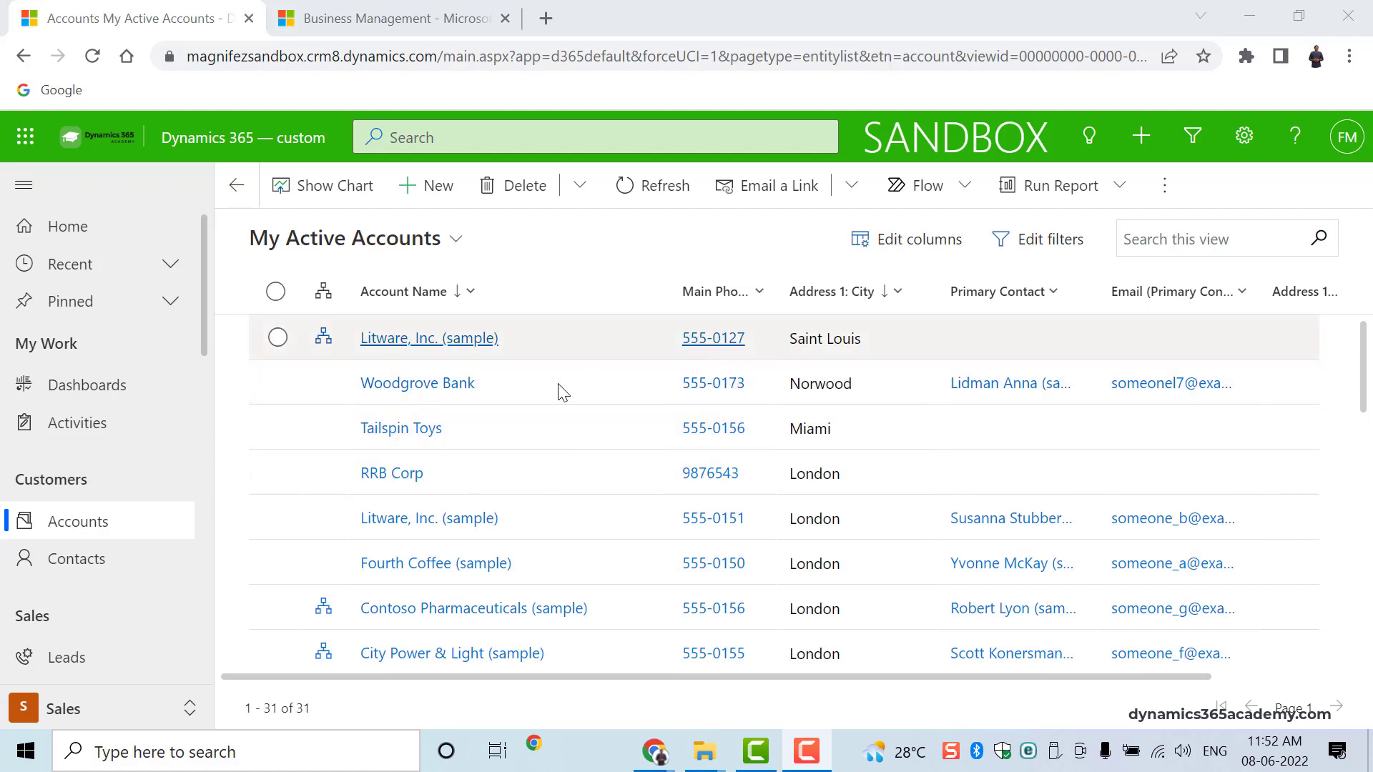
Step: Open the Fourth Coffee (sample) account and look through its account information fields
click(488, 569)
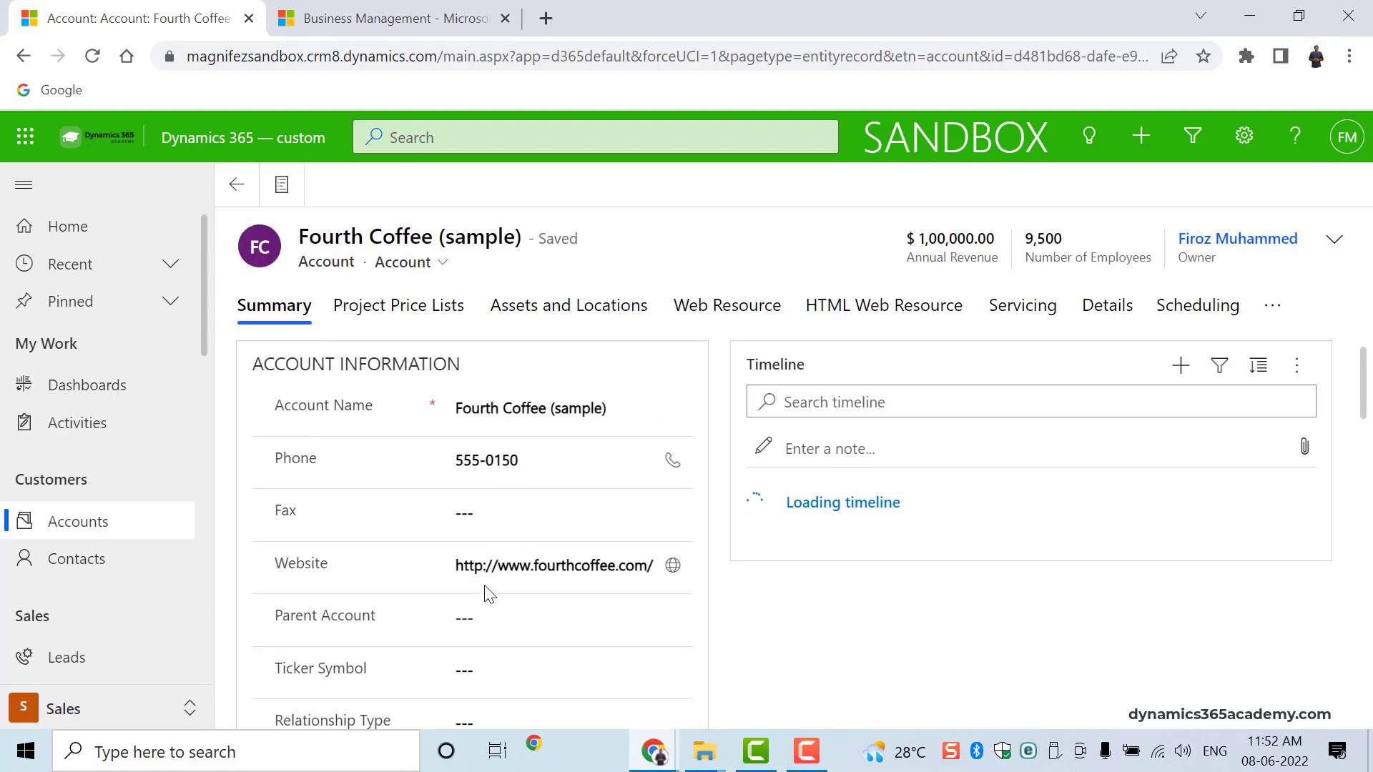
scroll(544, 626, down, 4)
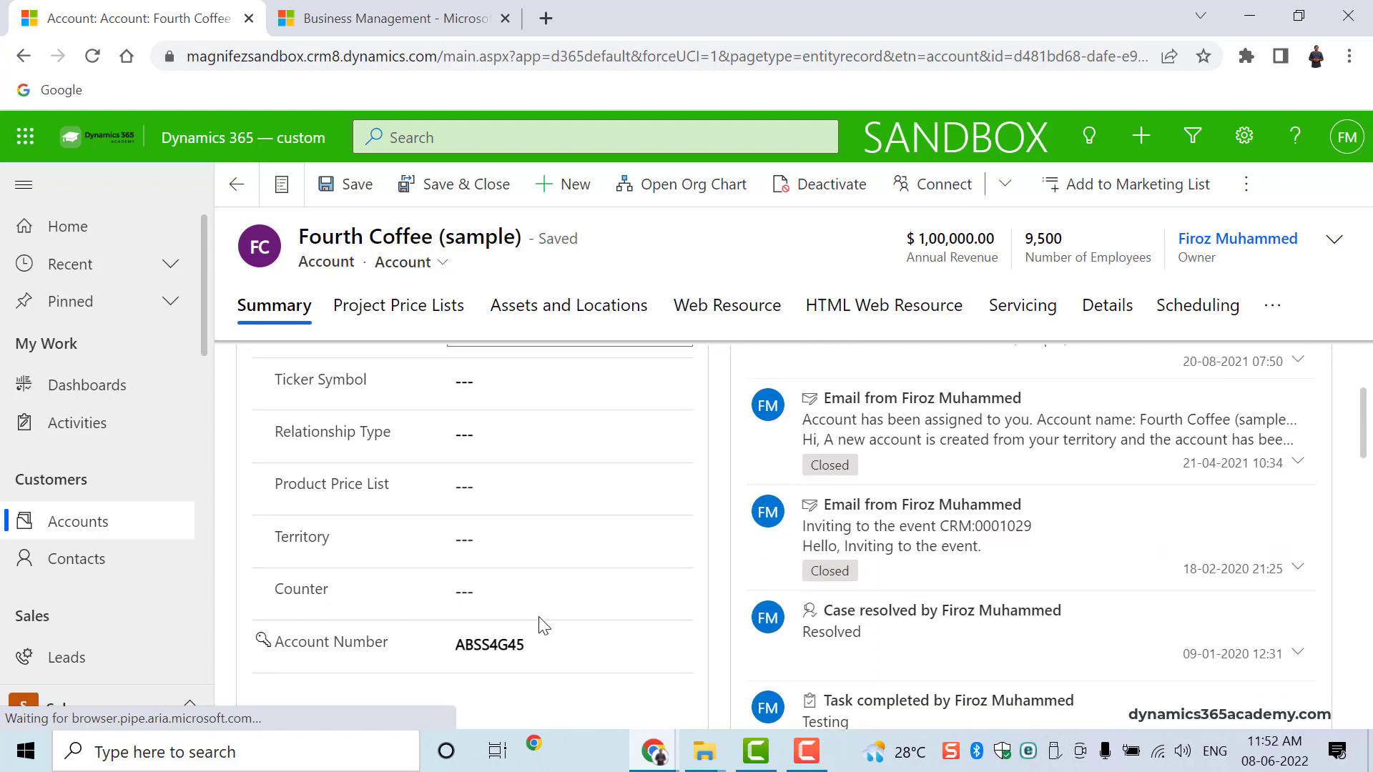
scroll(544, 626, down, 3)
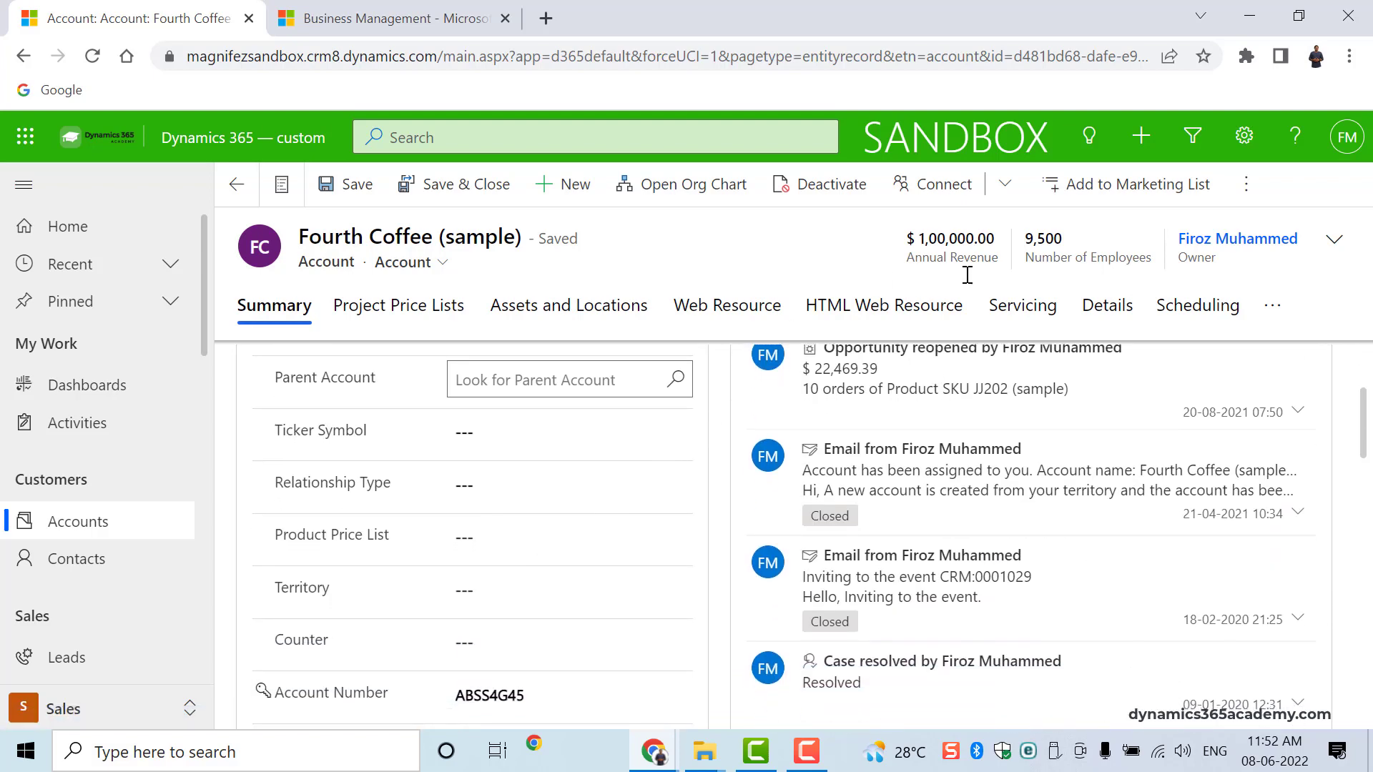
Step: Try replacing the account's Annual Revenue with 567890 in the expanded header fields, then undo the edit
click(1331, 244)
click(1185, 309)
click(1234, 296)
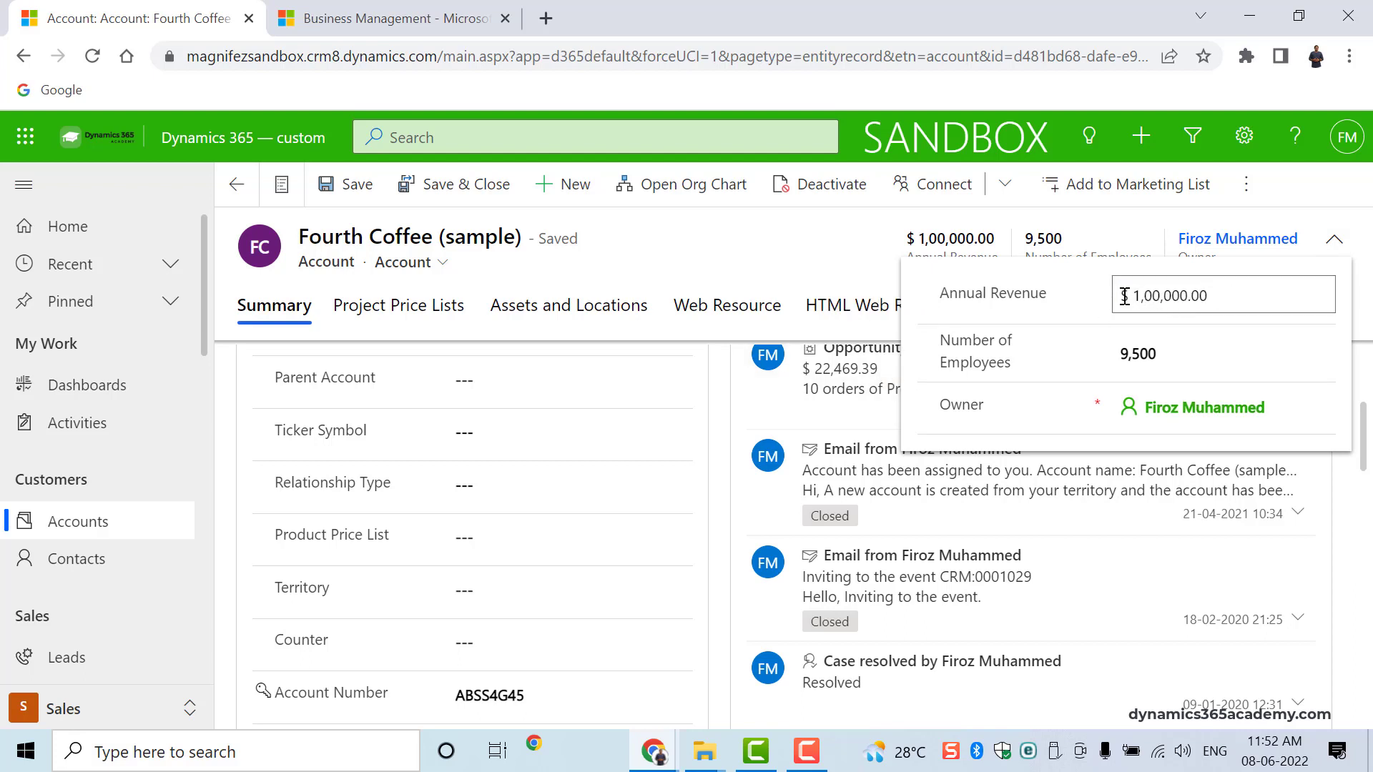
drag(1133, 296, 1243, 292)
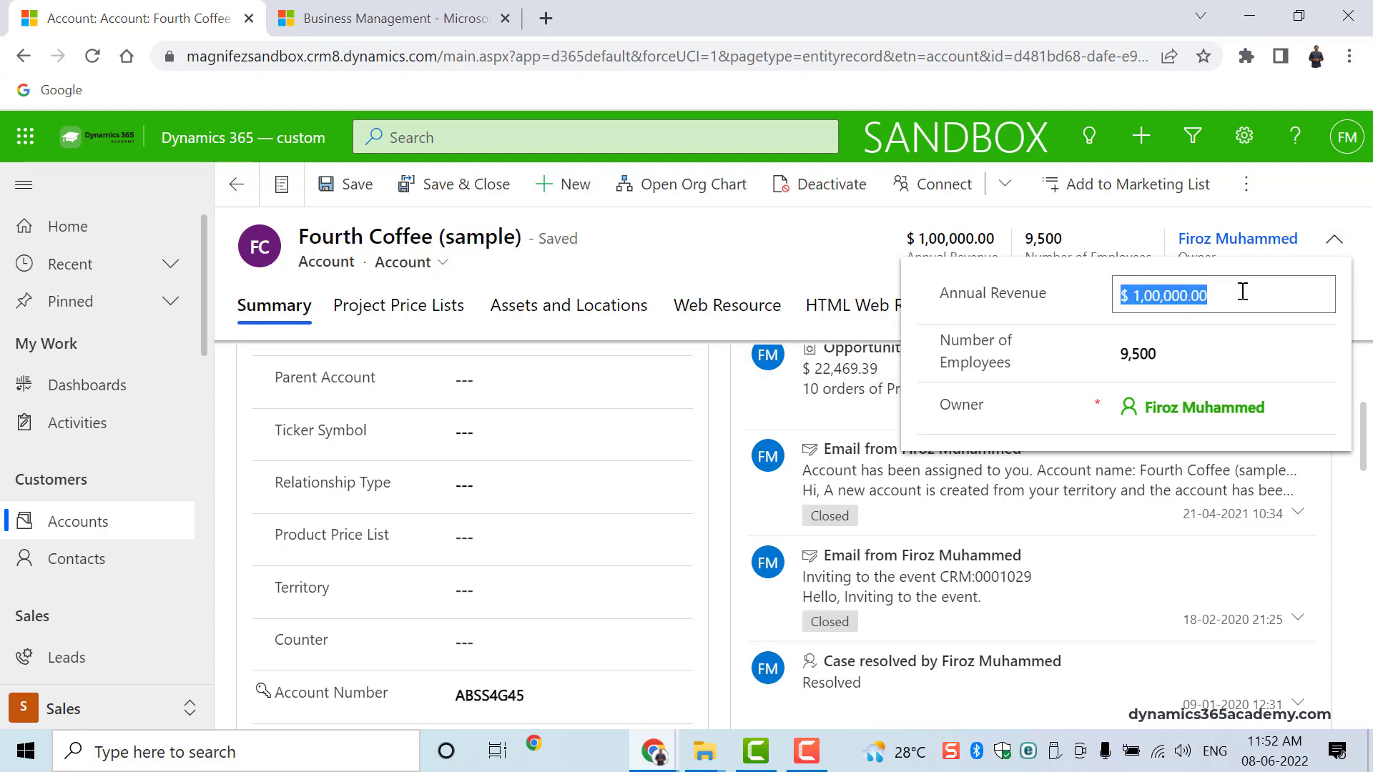
key(BackSpace)
key(Tab)
click(1154, 301)
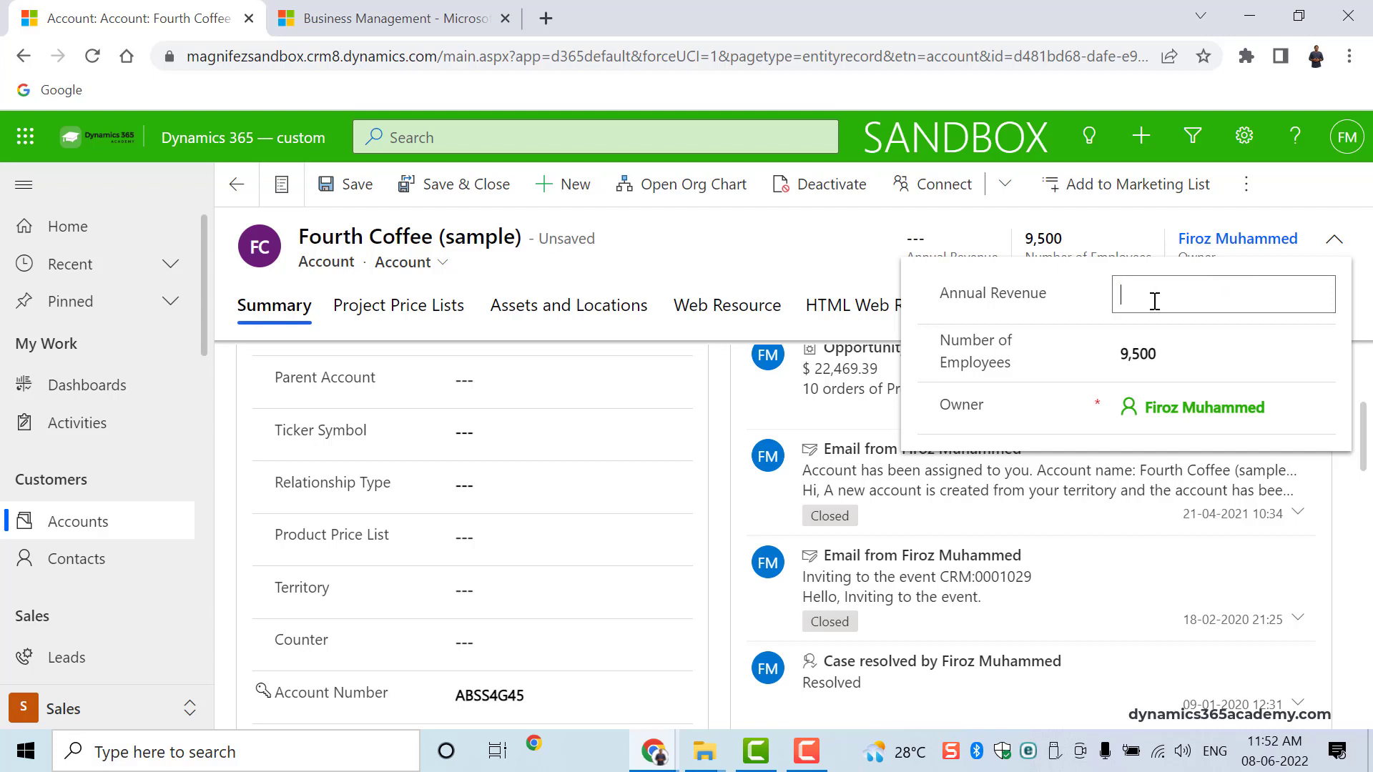
text(567890-)
key(BackSpace)
key(BackSpace)
key(BackSpace)
key(BackSpace)
key(BackSpace)
key(BackSpace)
key(ctrl+z)
click(1366, 209)
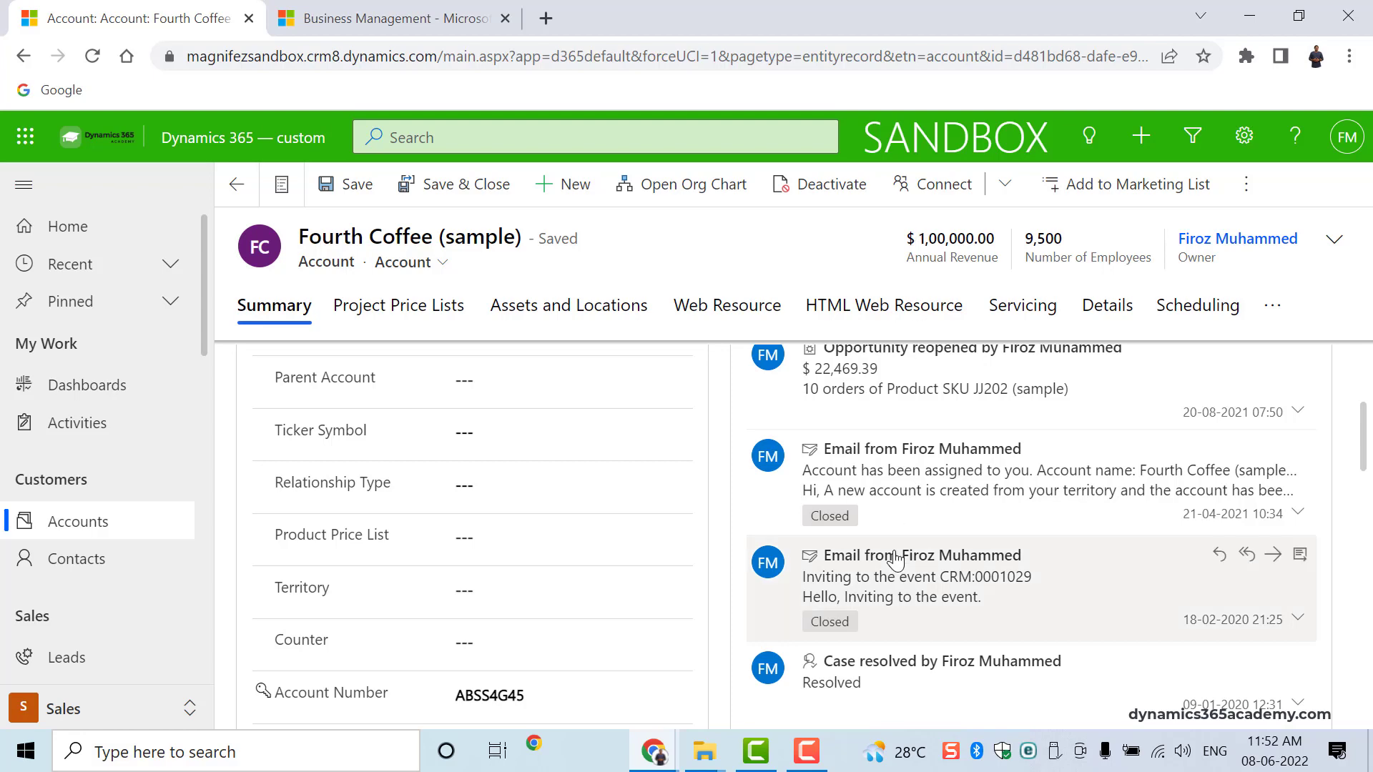
Step: Open the account's Details section and go to its Billing fields
scroll(895, 558, down, 8)
scroll(895, 561, up, 7)
scroll(896, 561, up, 4)
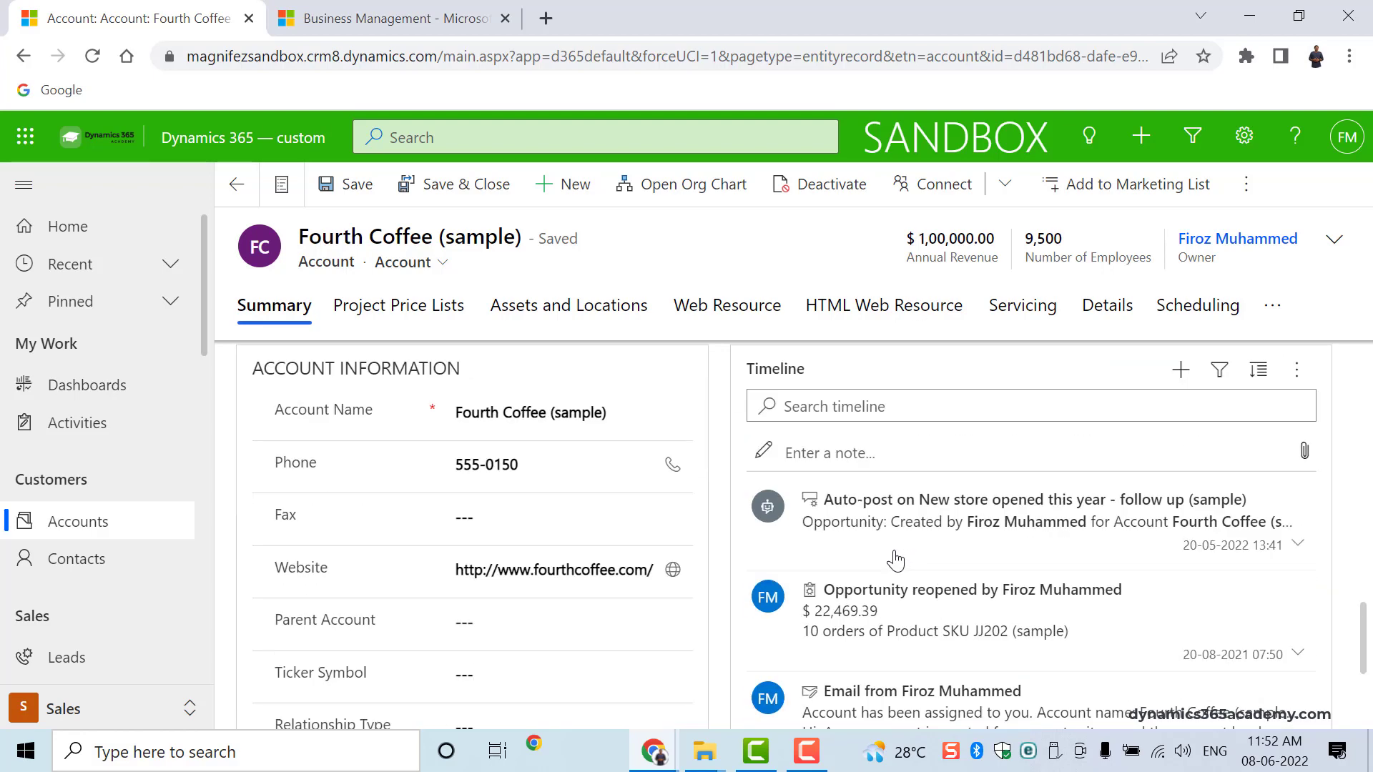
click(1108, 311)
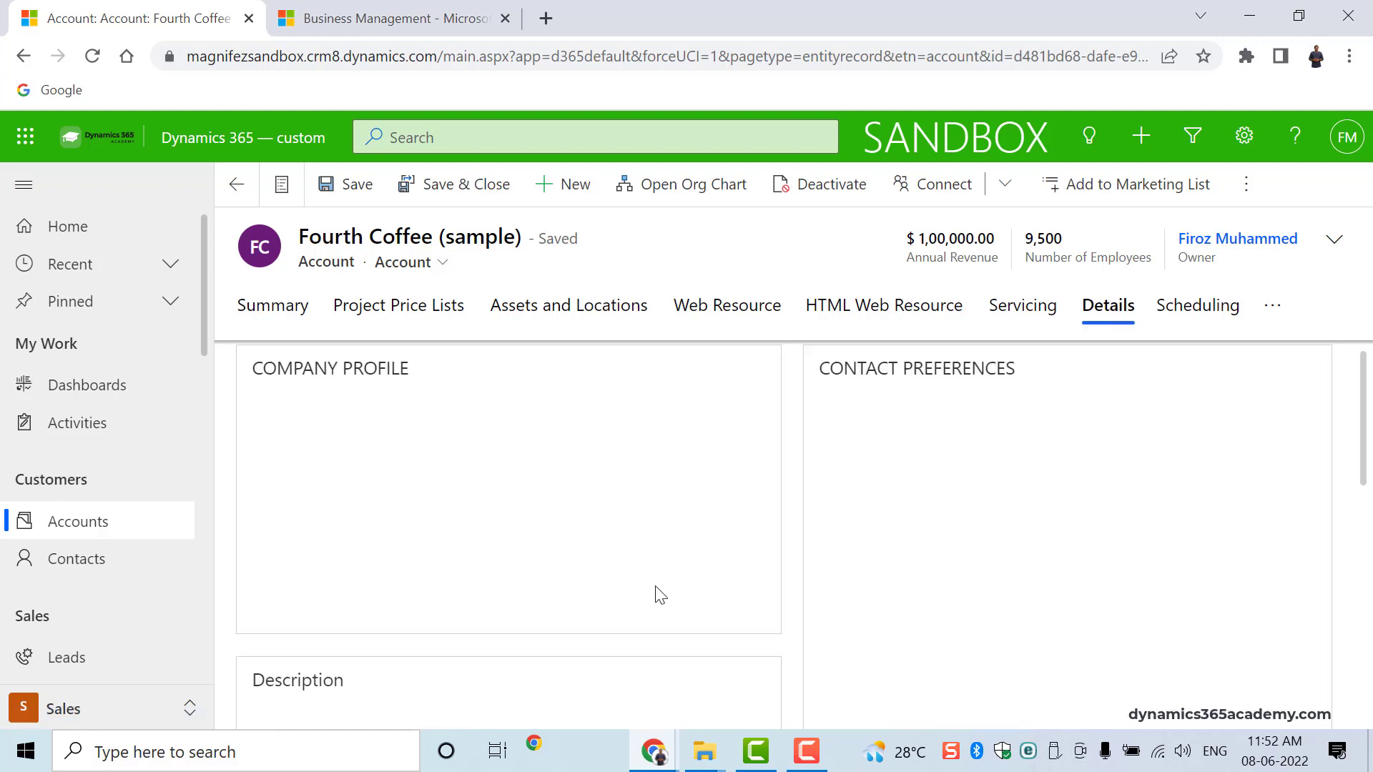
scroll(660, 595, down, 9)
scroll(657, 593, up, 4)
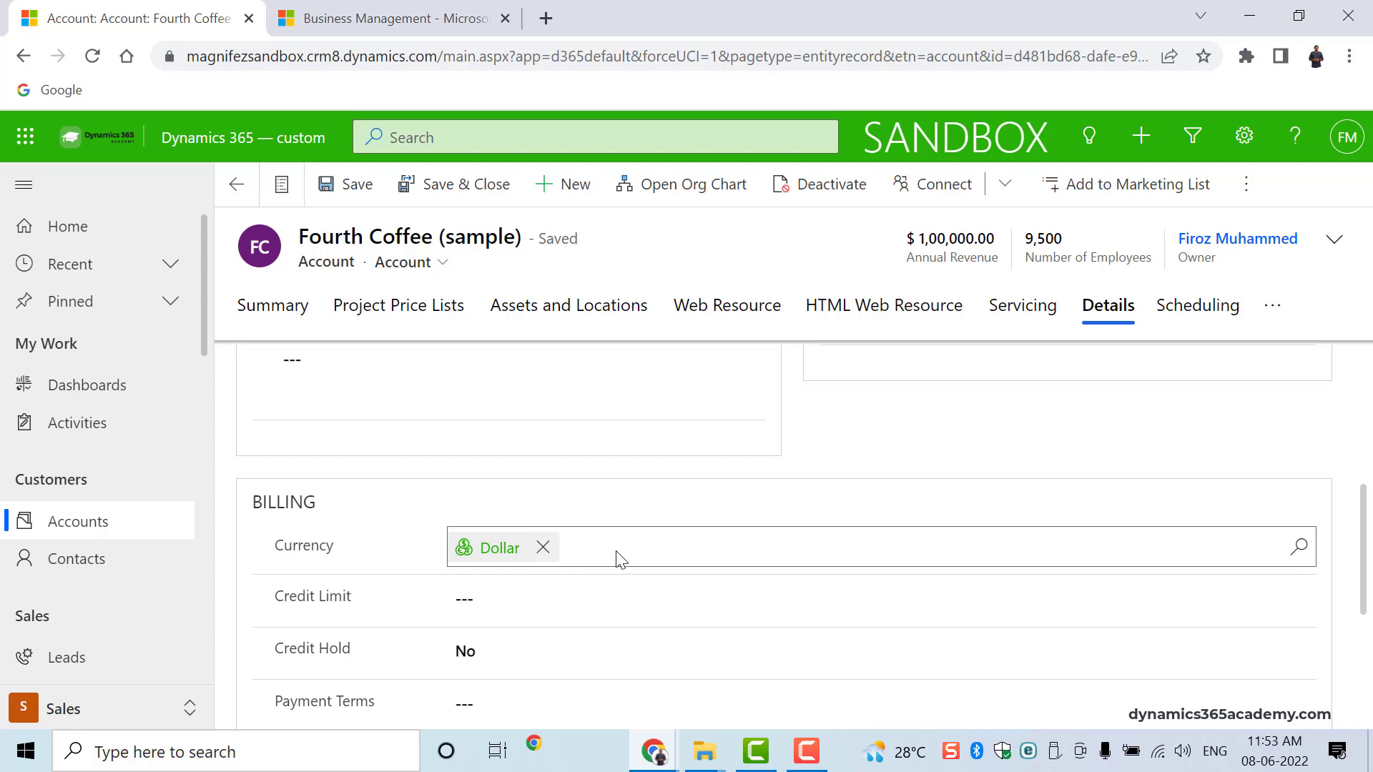
scroll(617, 559, down, 1)
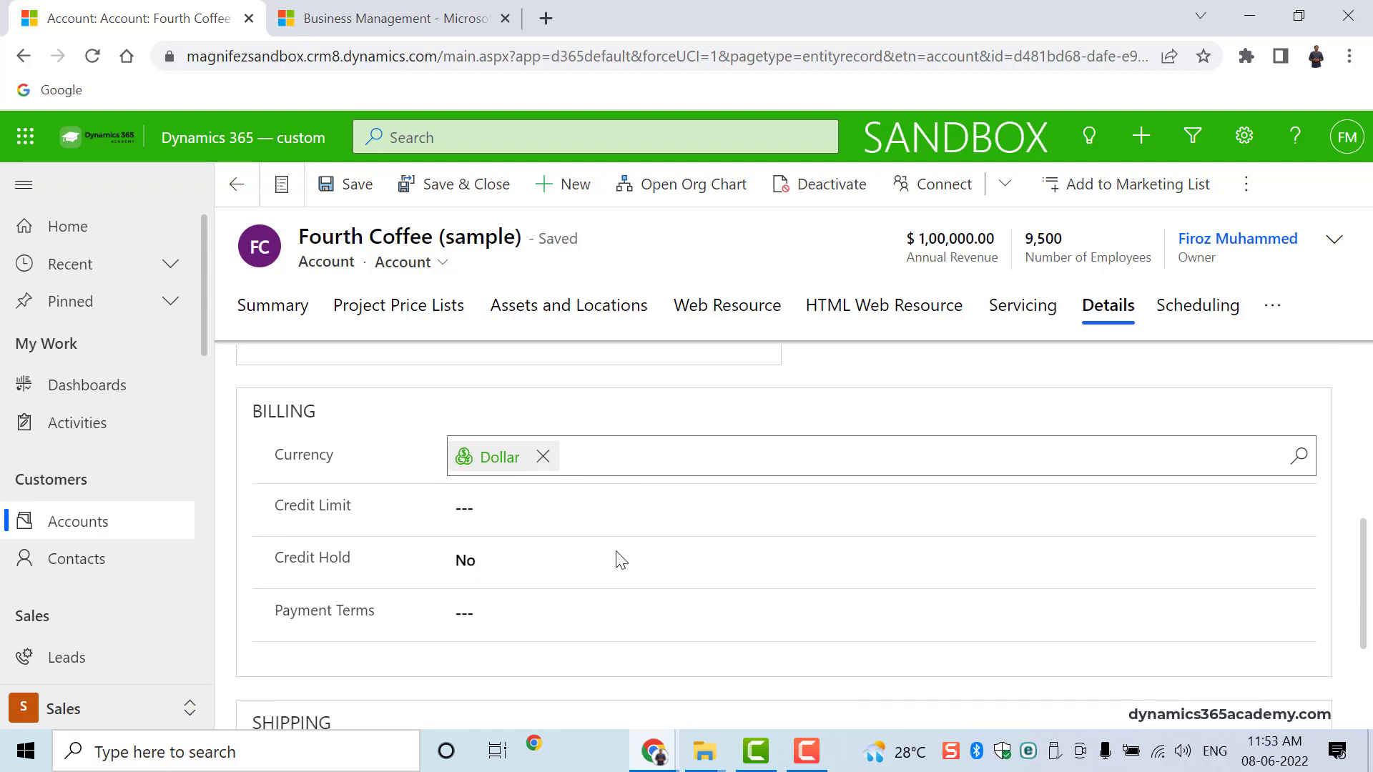
Step: Set the account's Credit Limit to 10000 in the Billing section
click(534, 506)
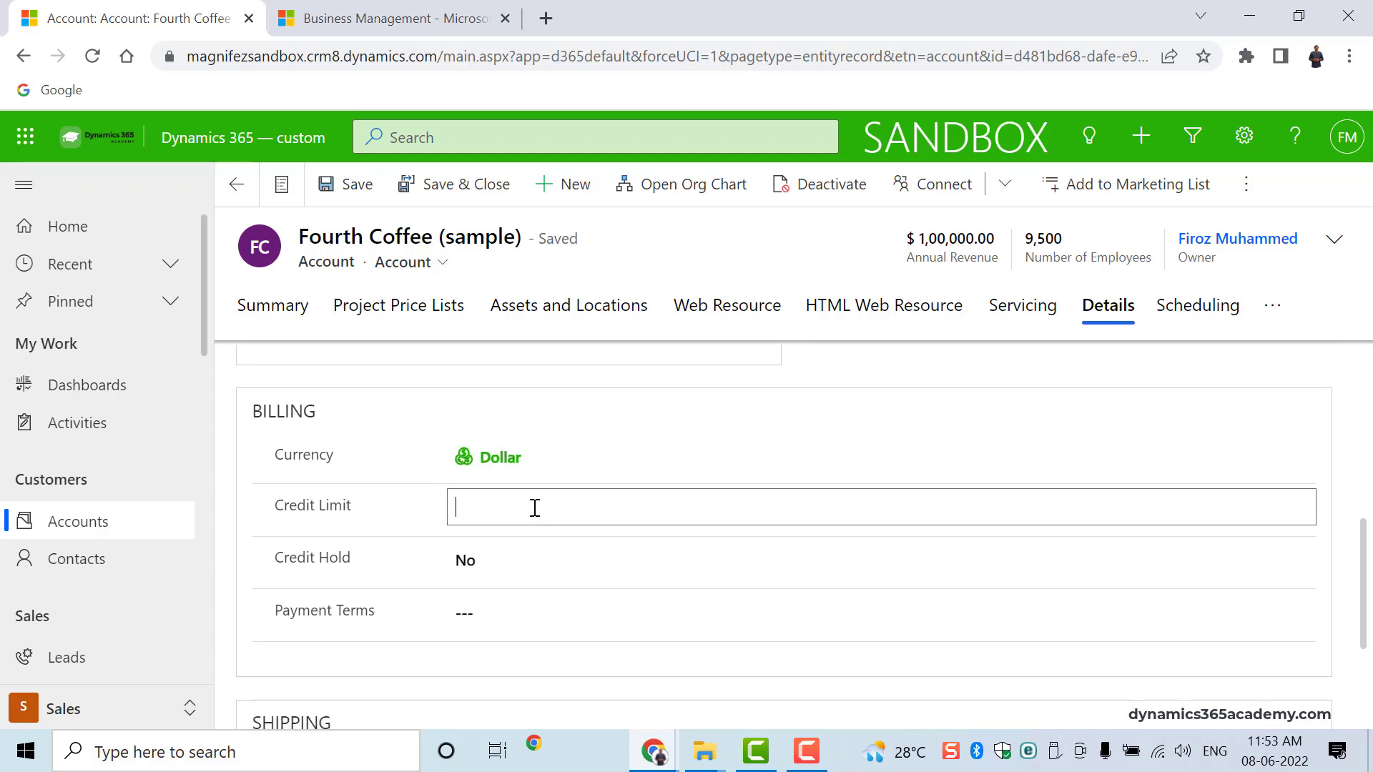
text(6666)
key(BackSpace)
key(BackSpace)
key(BackSpace)
key(BackSpace)
text(10000)
click(648, 412)
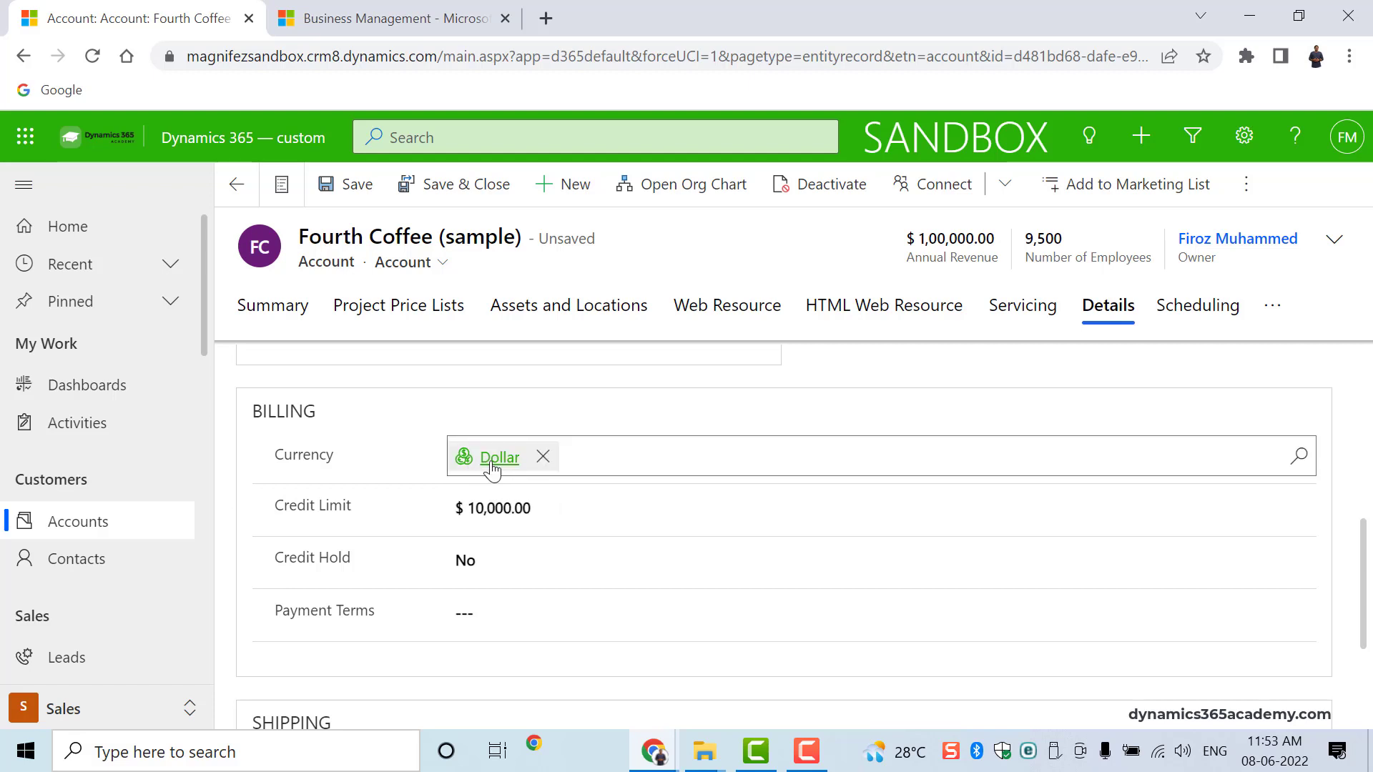
Step: Replace the account's billing currency with Canadian Dollar
click(543, 456)
click(578, 455)
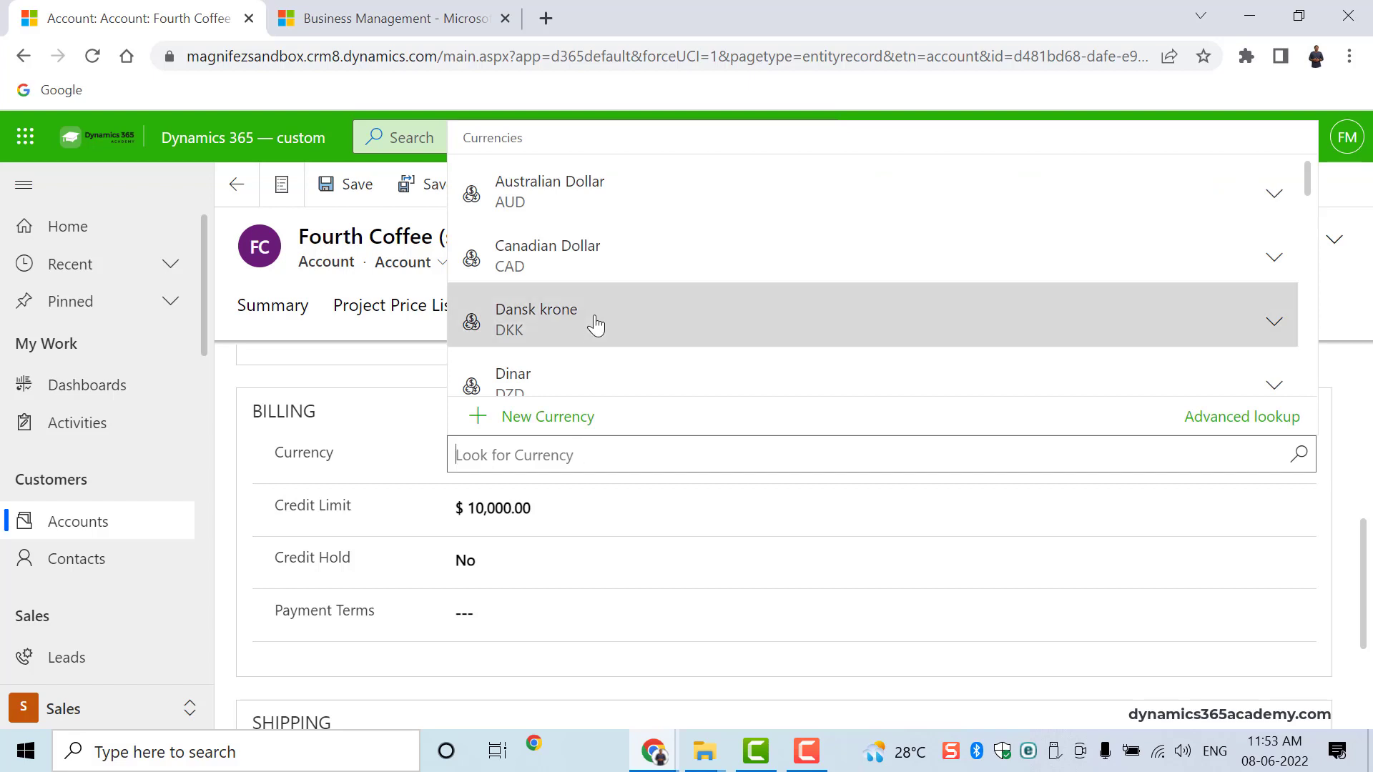
click(690, 255)
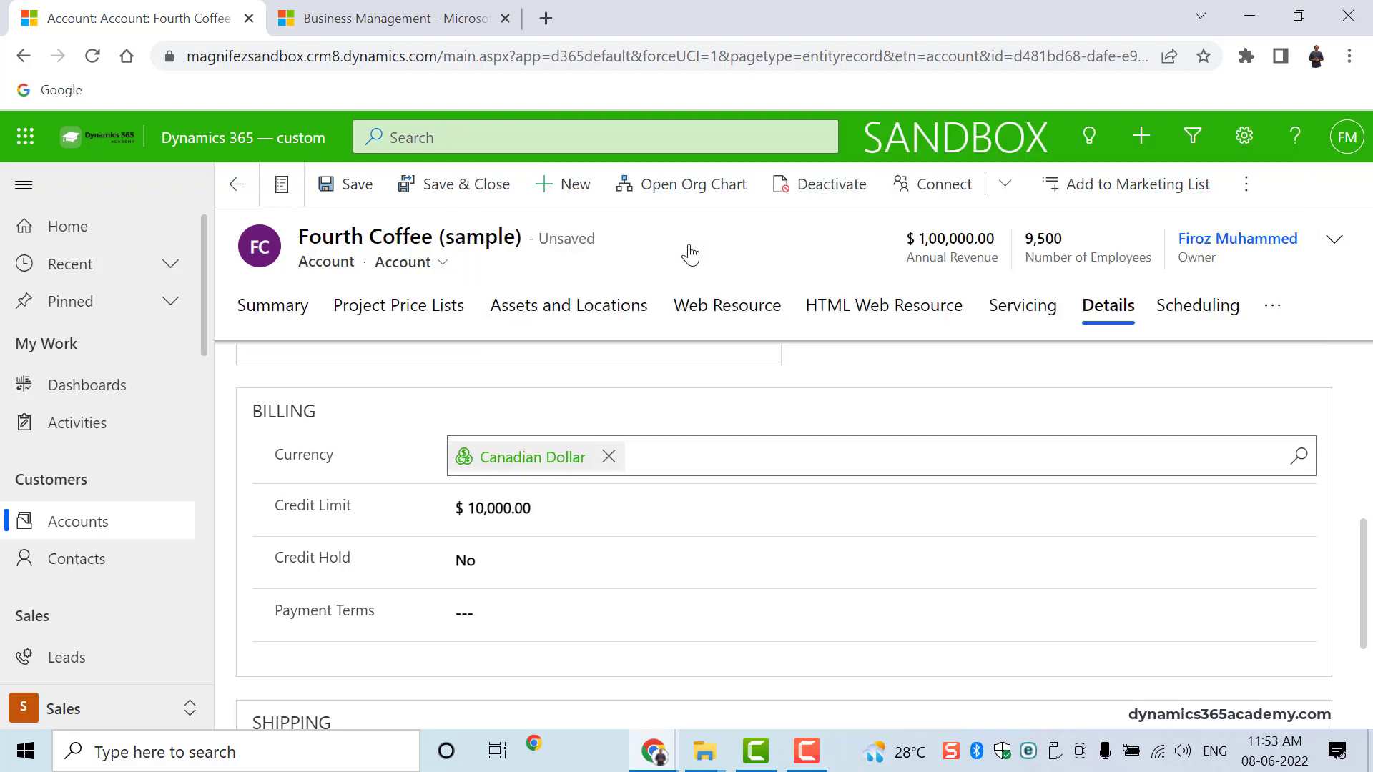
Step: Set the account's billing currency to Euro and check the currency symbol in the Credit Limit field
click(608, 457)
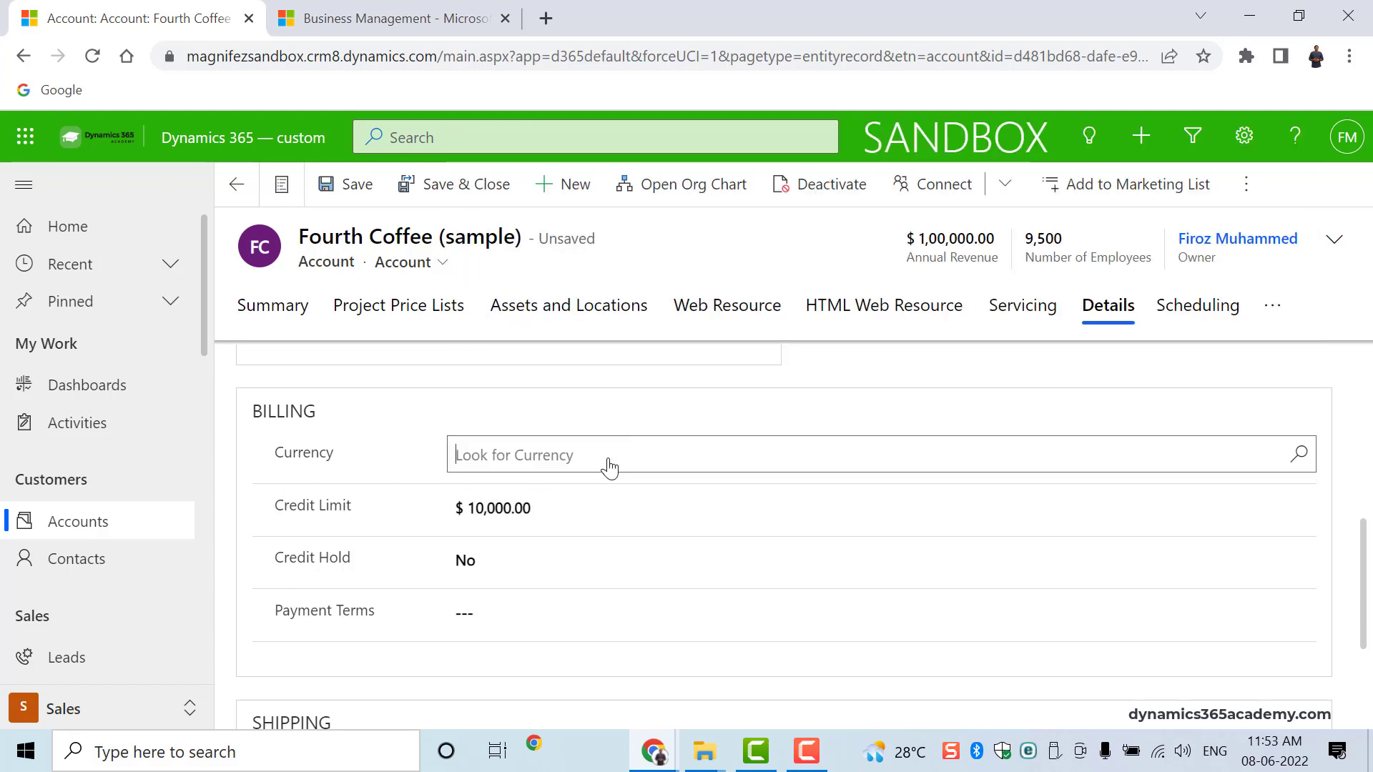
click(609, 464)
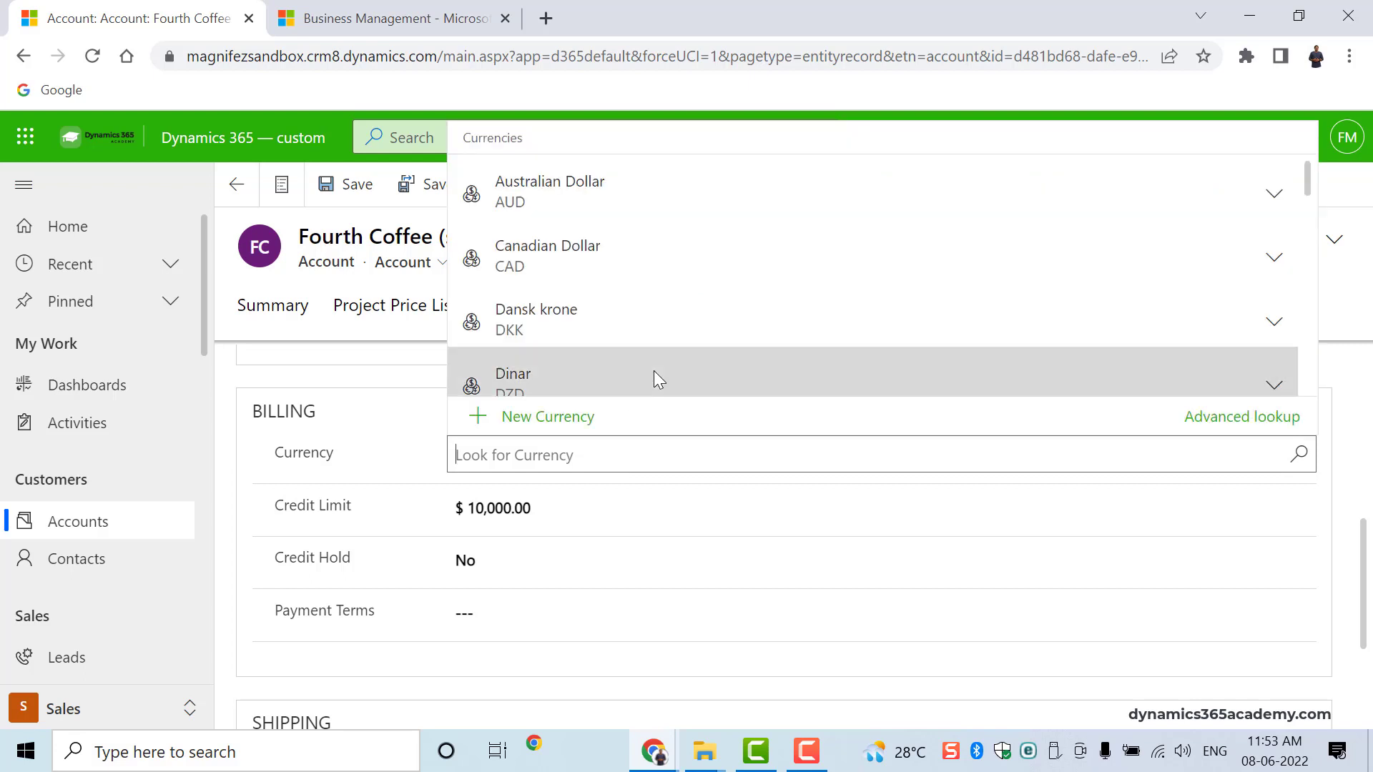
scroll(654, 370, down, 3)
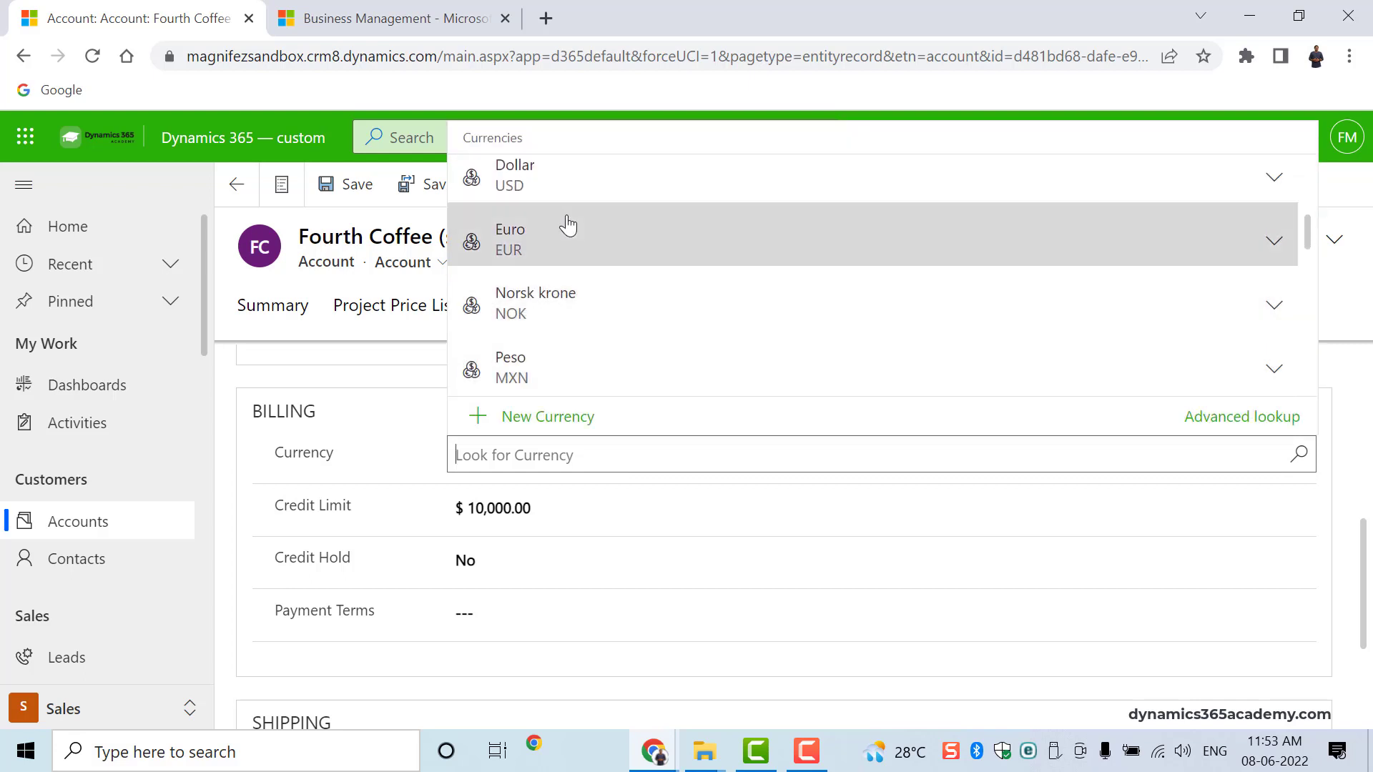
click(583, 239)
click(465, 509)
double_click(461, 508)
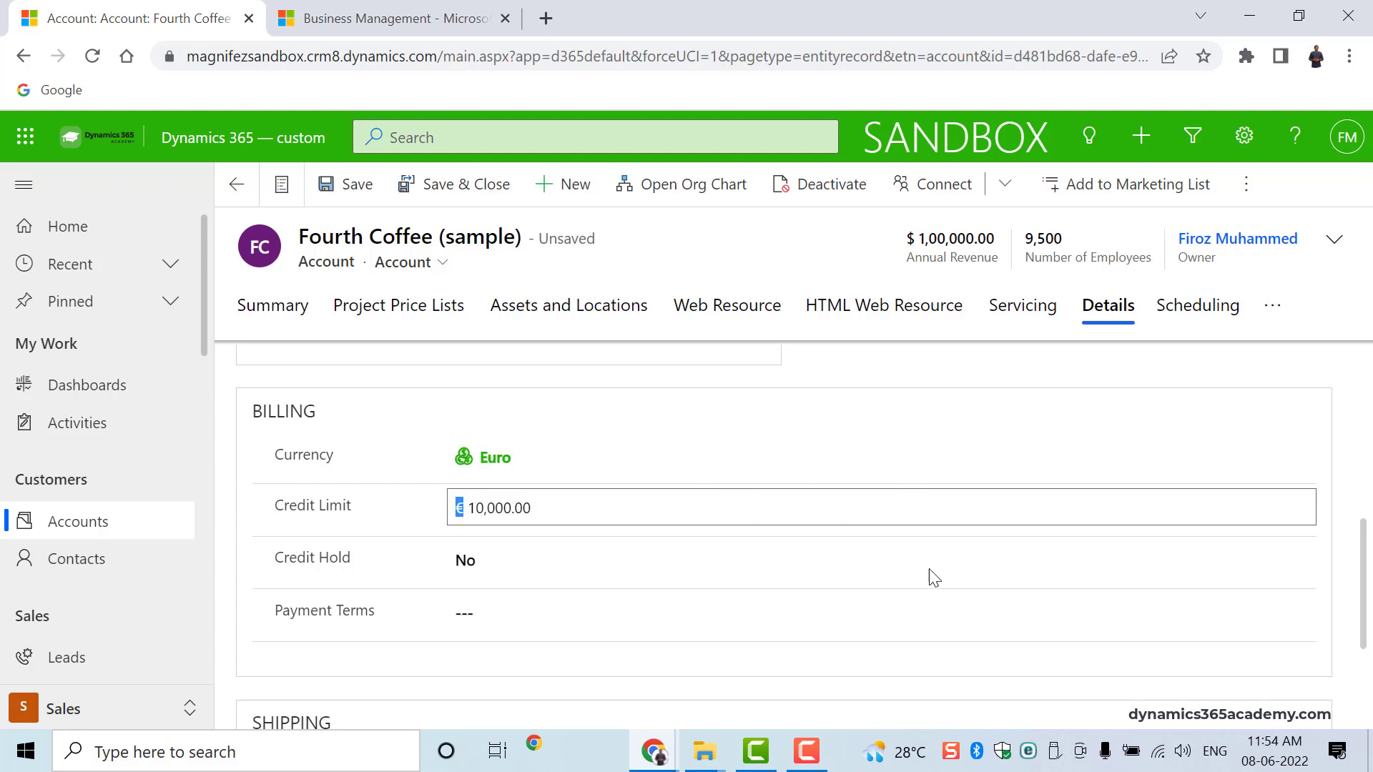
Step: Review the Billing and Shipping fields and save the Fourth Coffee account
scroll(935, 588, down, 2)
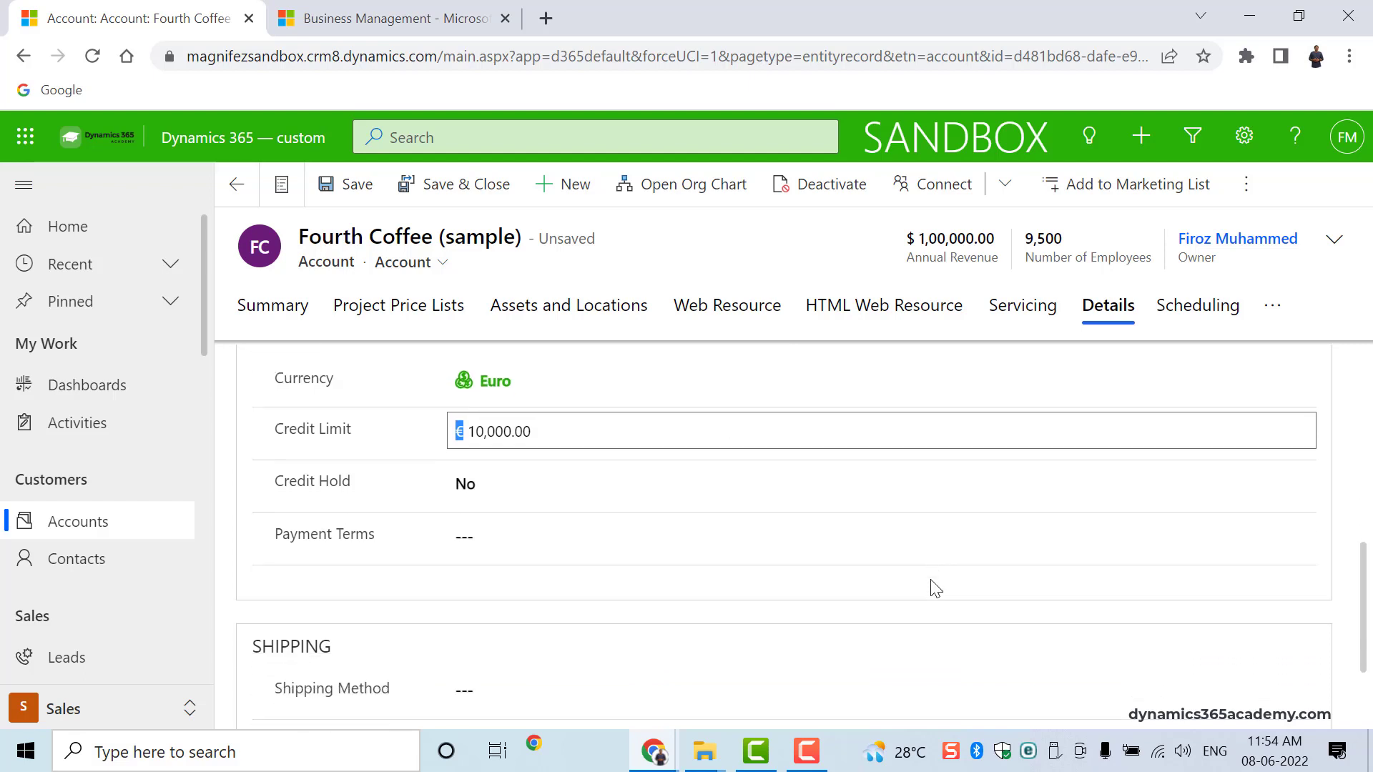
scroll(935, 588, up, 2)
scroll(935, 588, down, 2)
scroll(935, 588, up, 4)
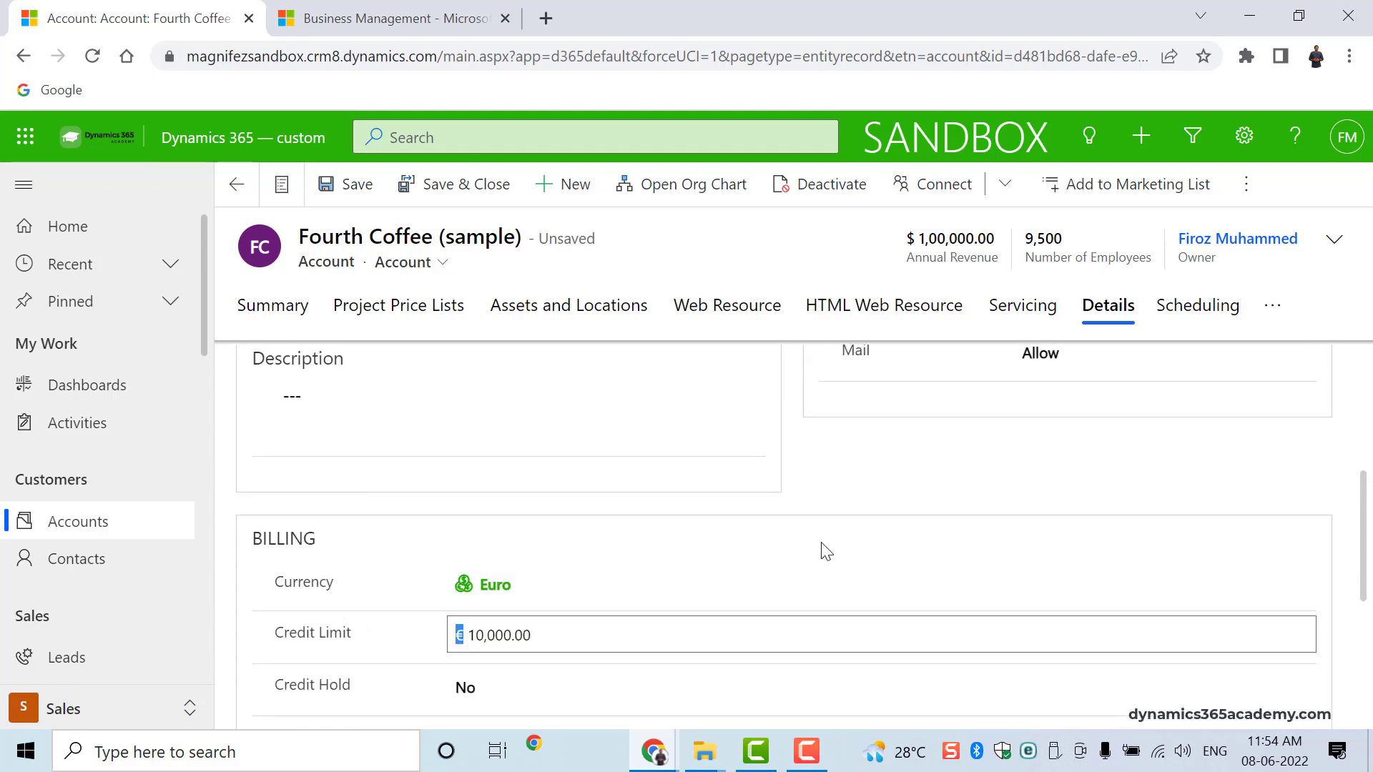
scroll(823, 551, down, 4)
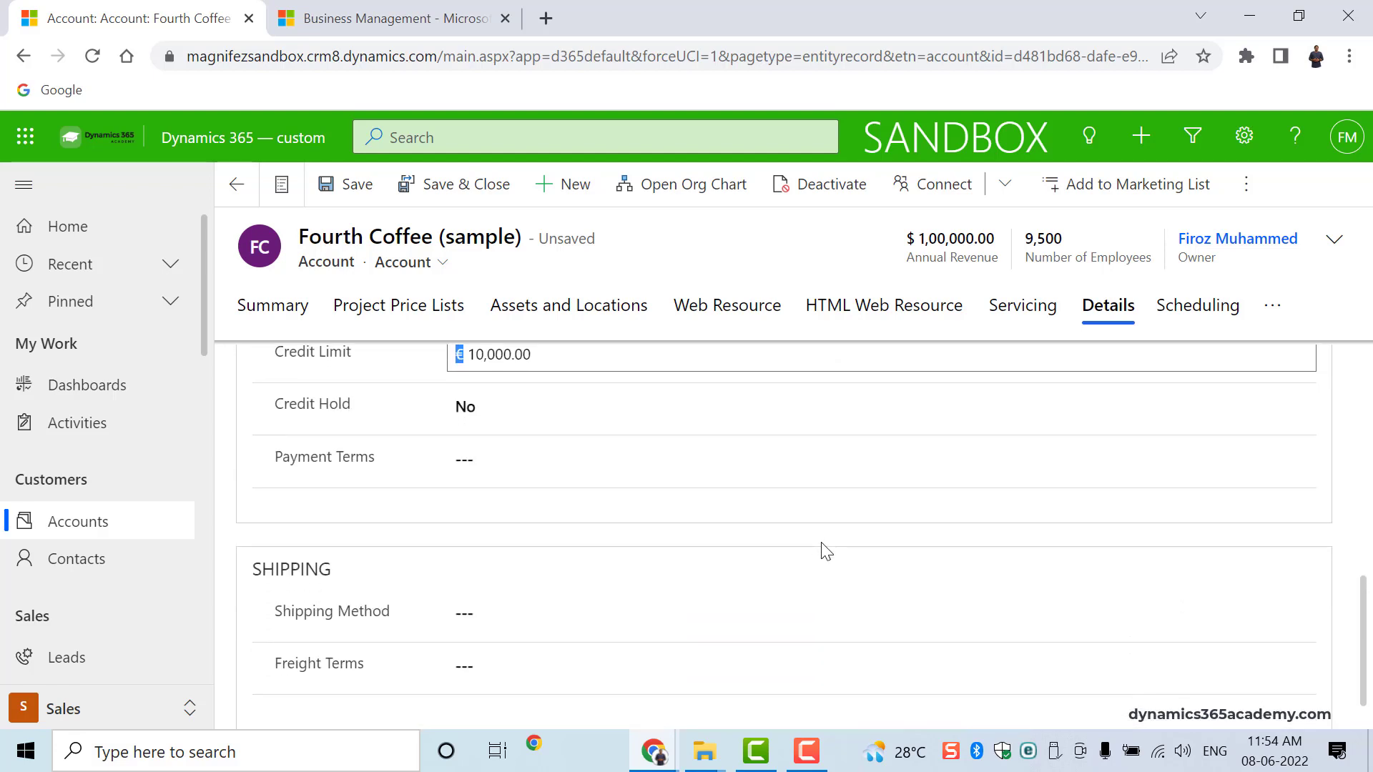
key(ctrl+s)
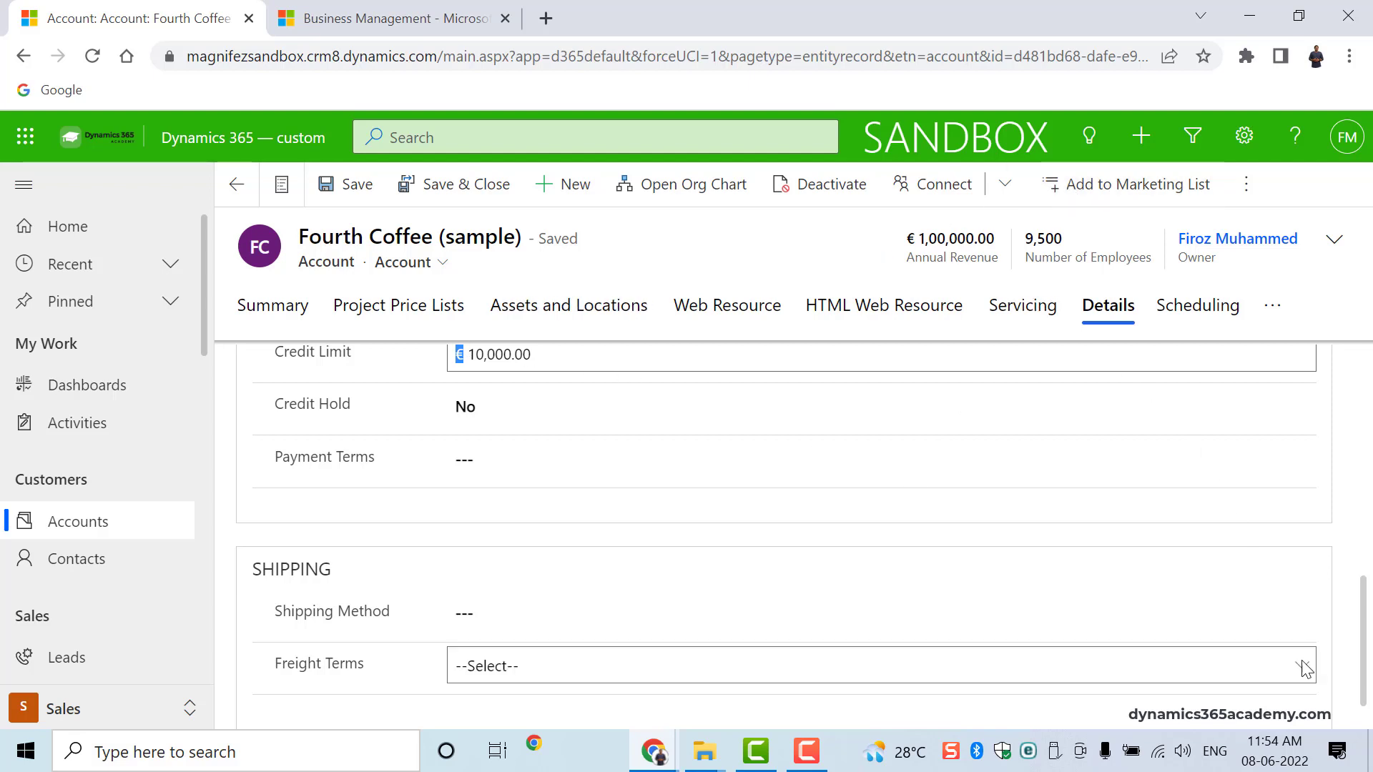
Step: Open the opportunity "10 orders of Product SKU JJ202 (sample)" and examine its Est. Revenue and Currency fields
scroll(424, 473, up, 3)
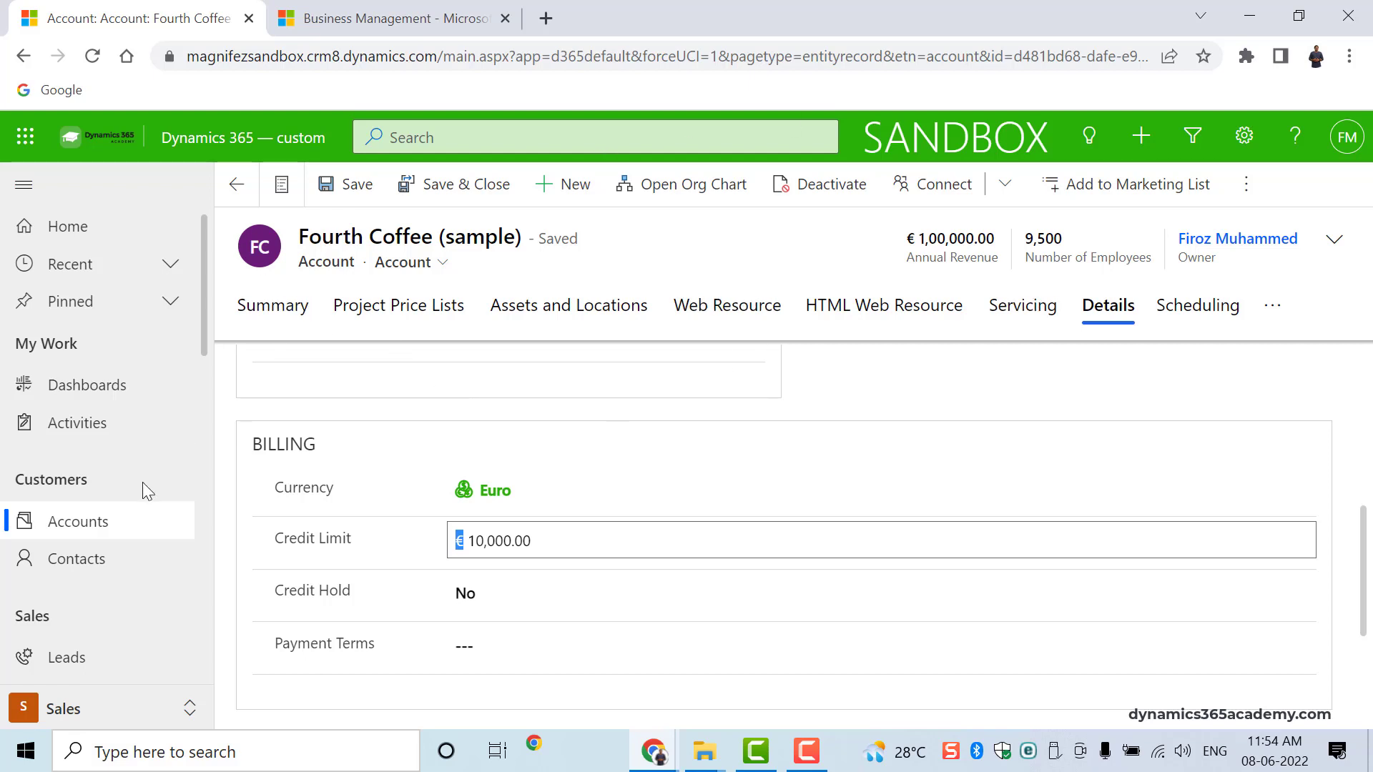
scroll(54, 638, down, 3)
click(123, 447)
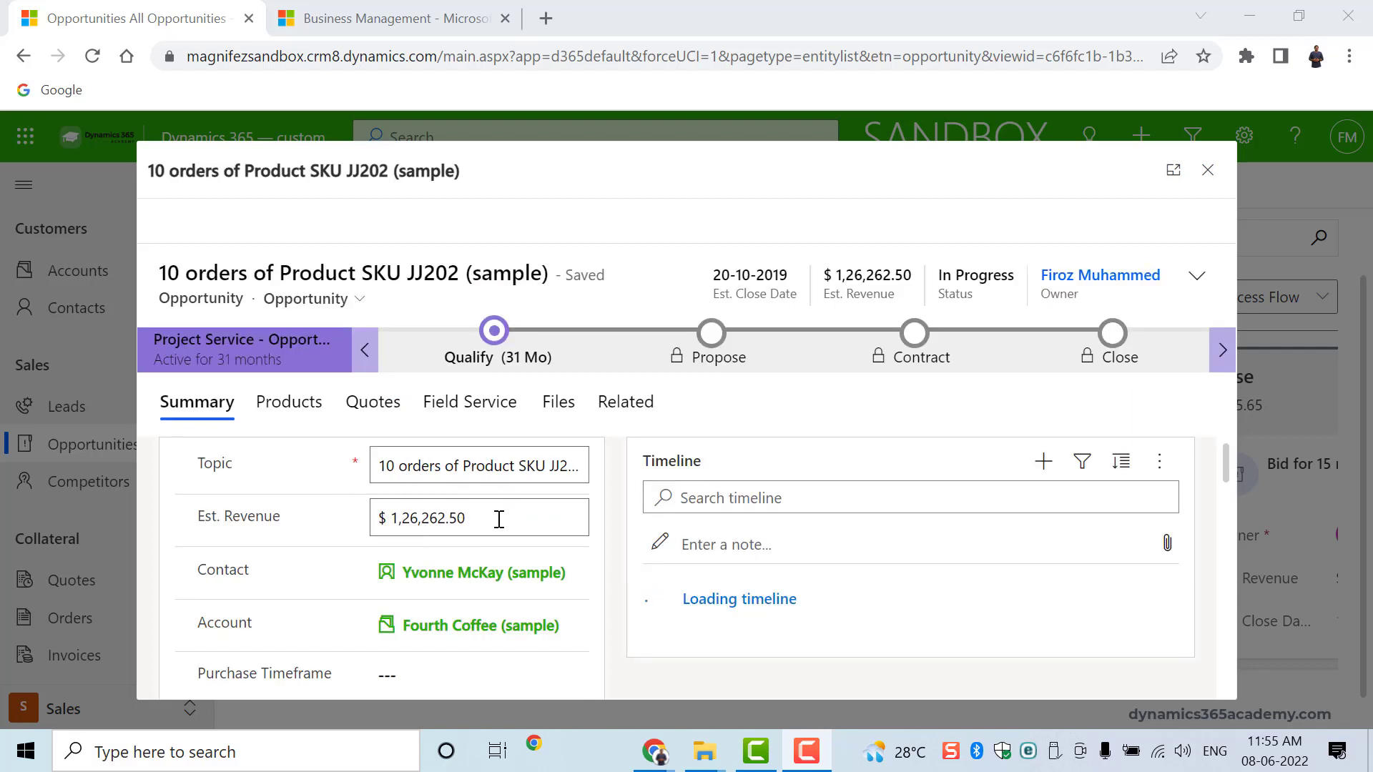
click(396, 512)
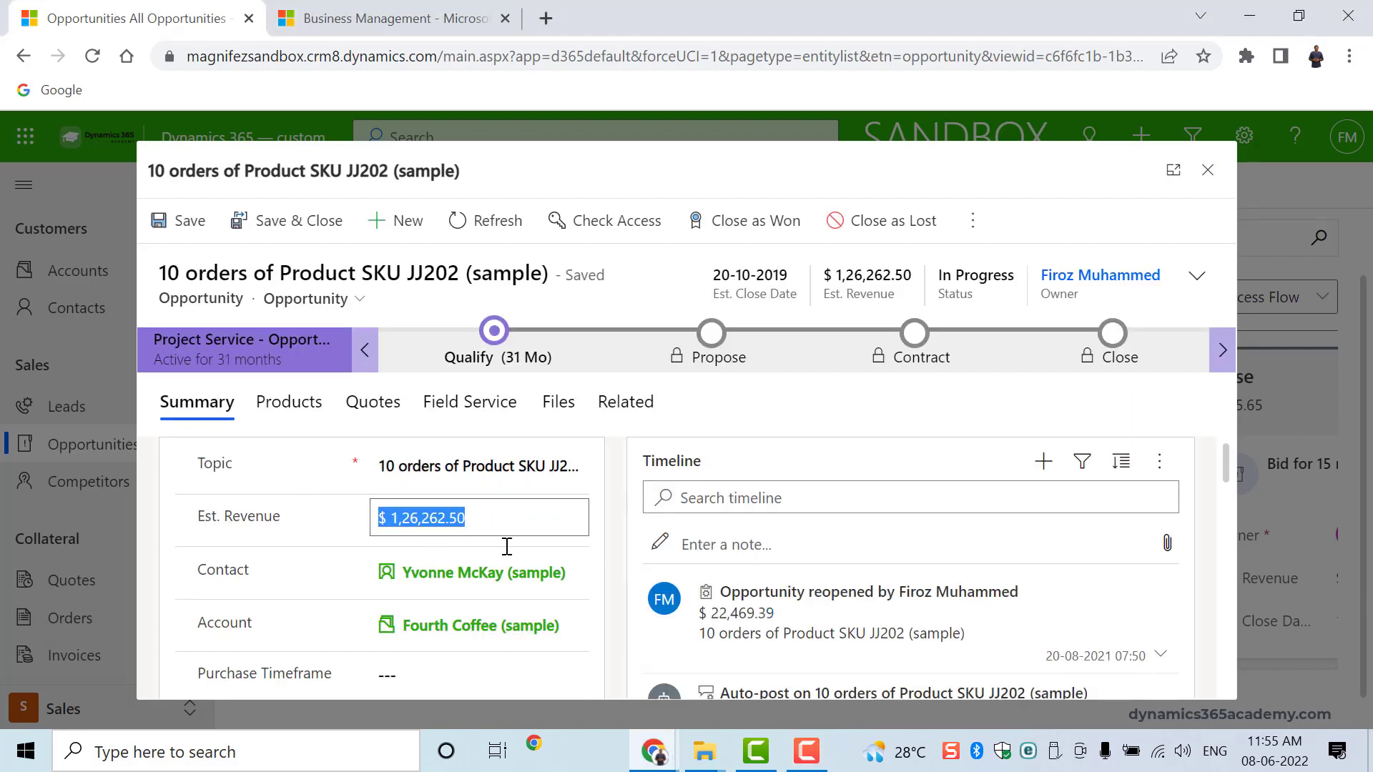
scroll(512, 554, down, 3)
scroll(512, 554, up, 1)
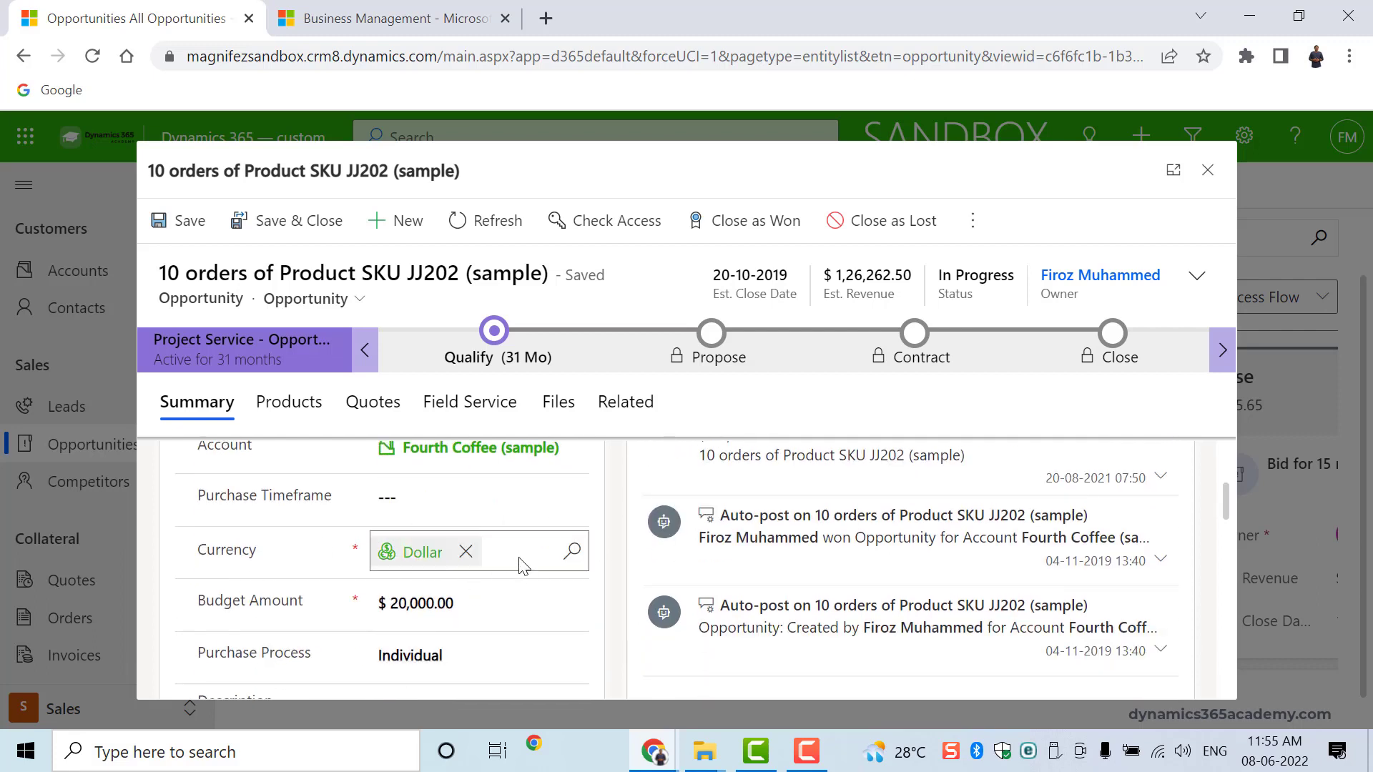
Step: Try clearing the opportunity's required Currency field, then close the record choosing to save and continue
click(466, 551)
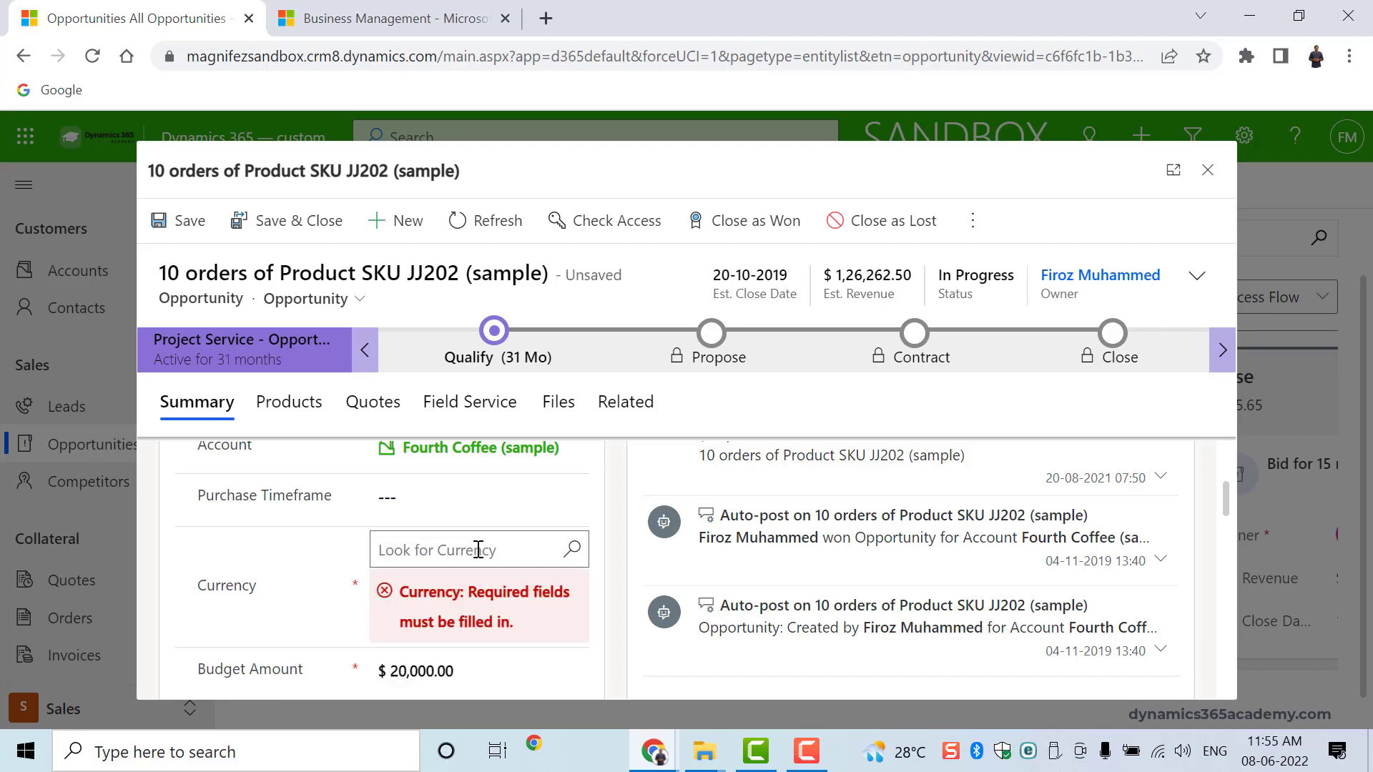
scroll(478, 550, down, 2)
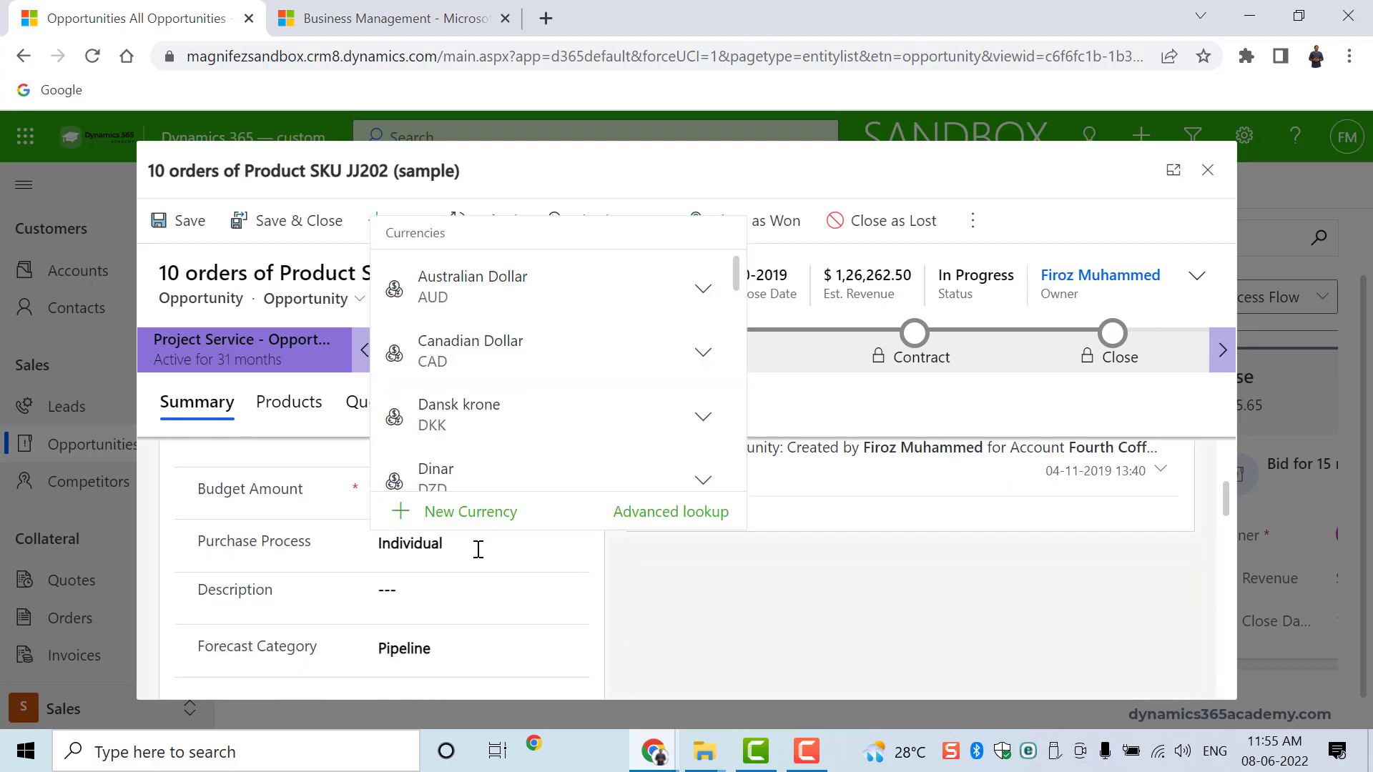
click(1209, 177)
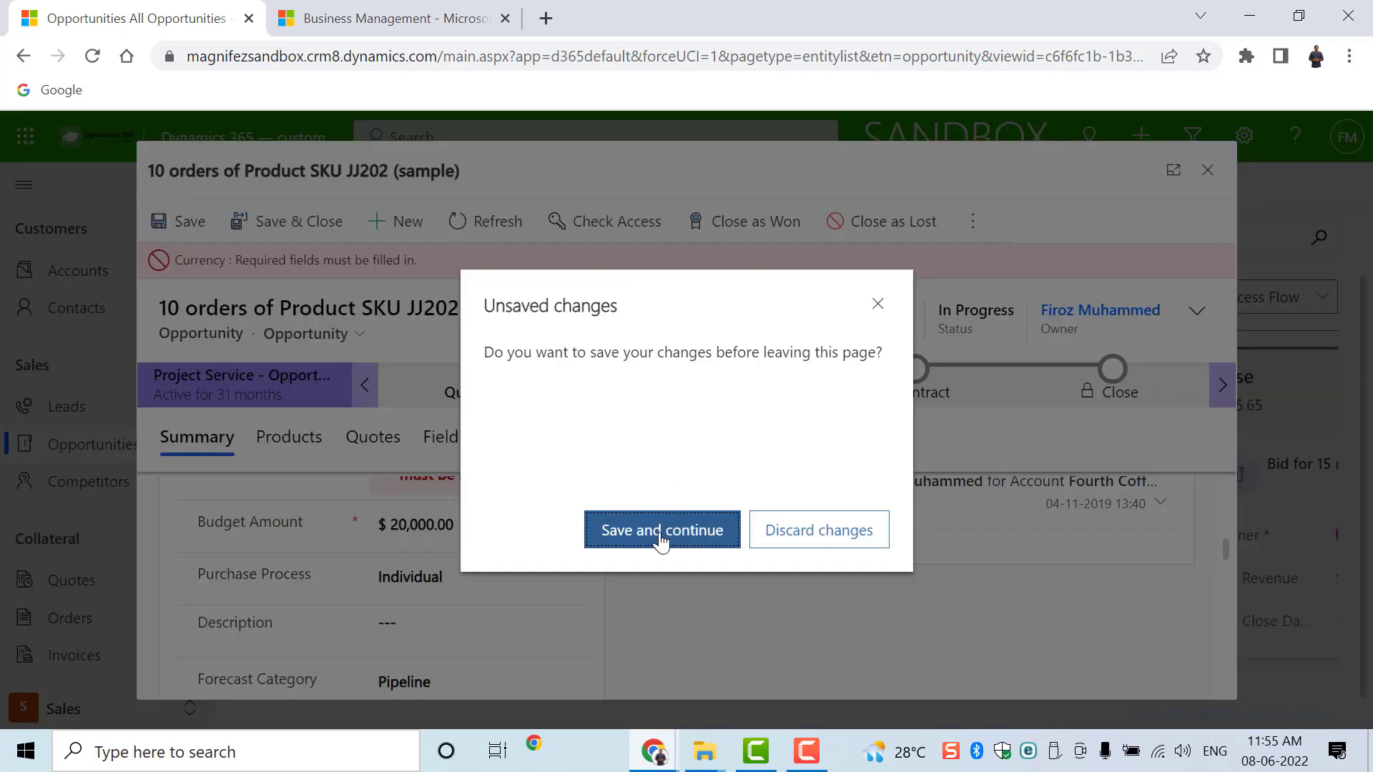
click(660, 531)
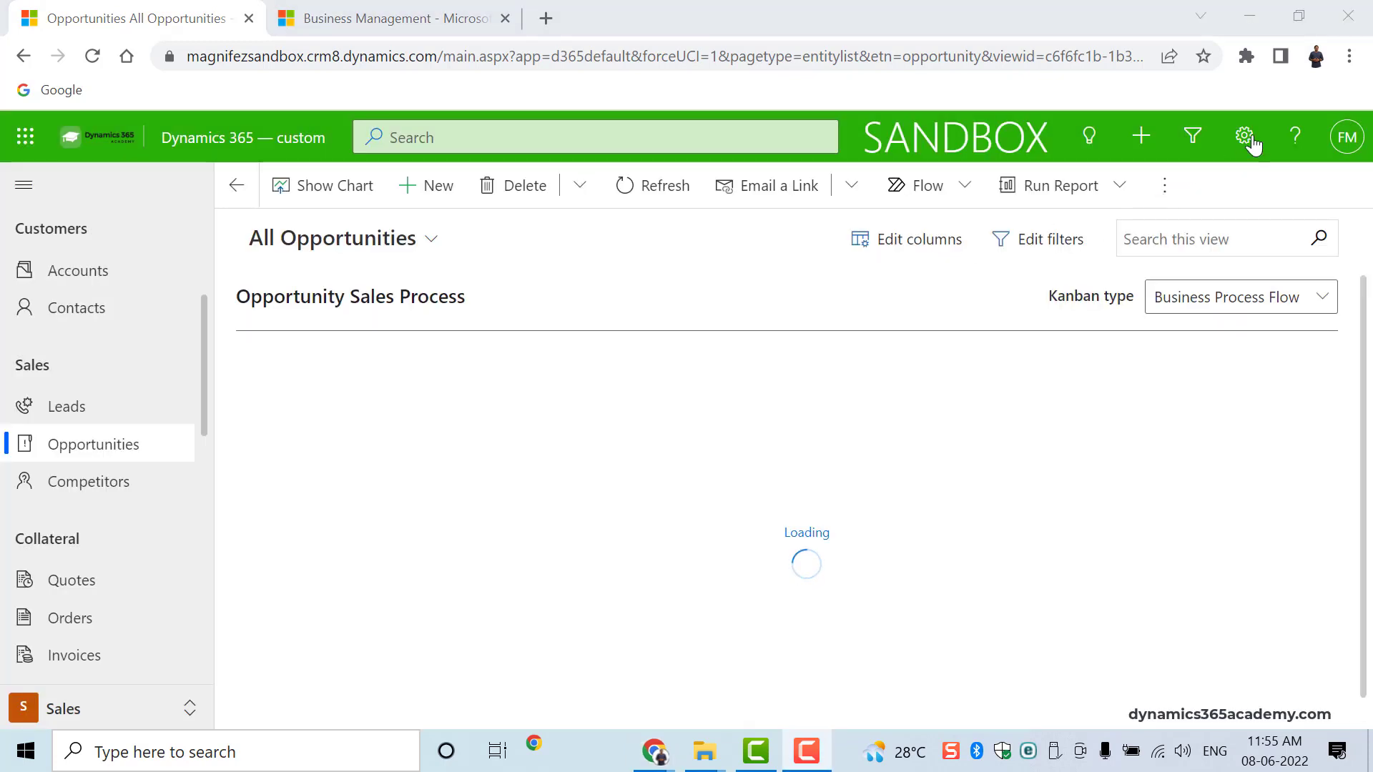
Step: Open the advanced settings and go to the Currencies list in Business Management
click(1245, 138)
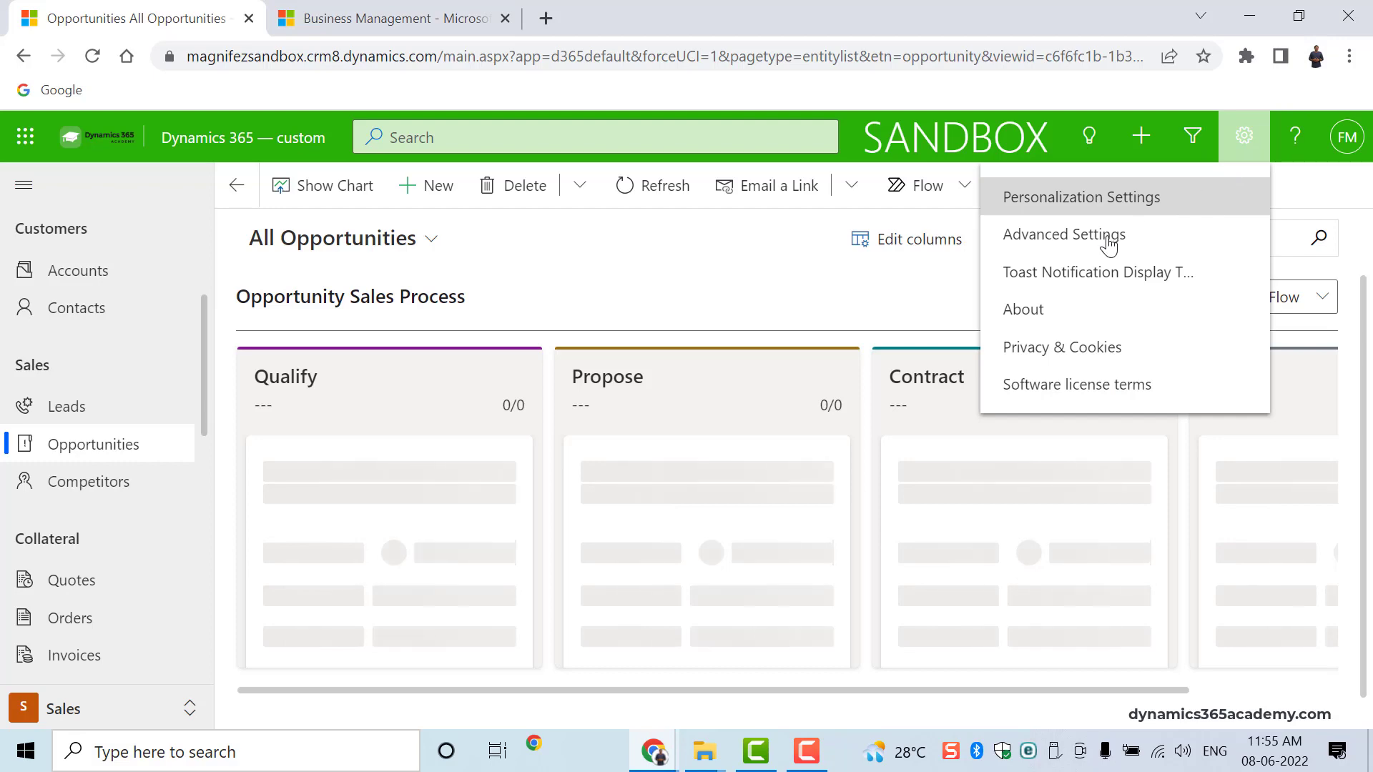
click(1106, 246)
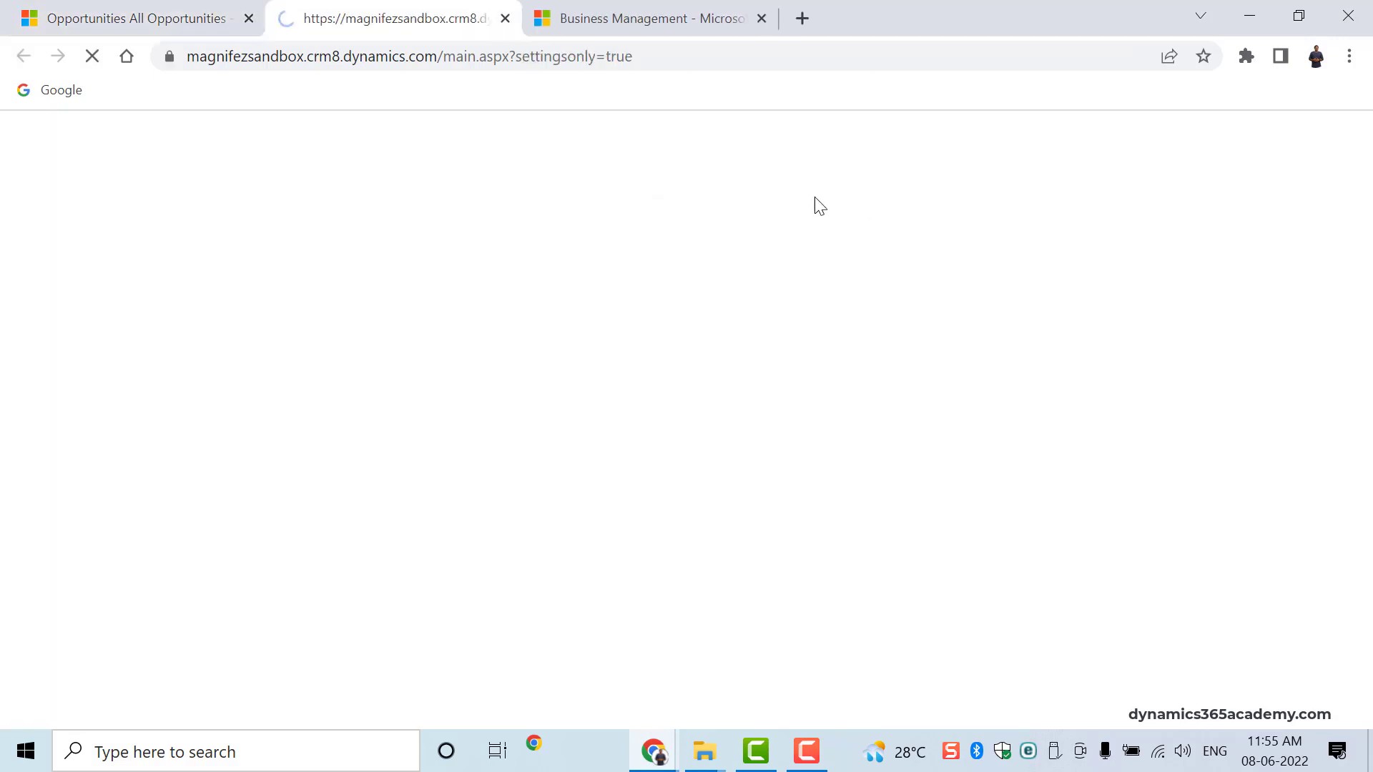
click(592, 25)
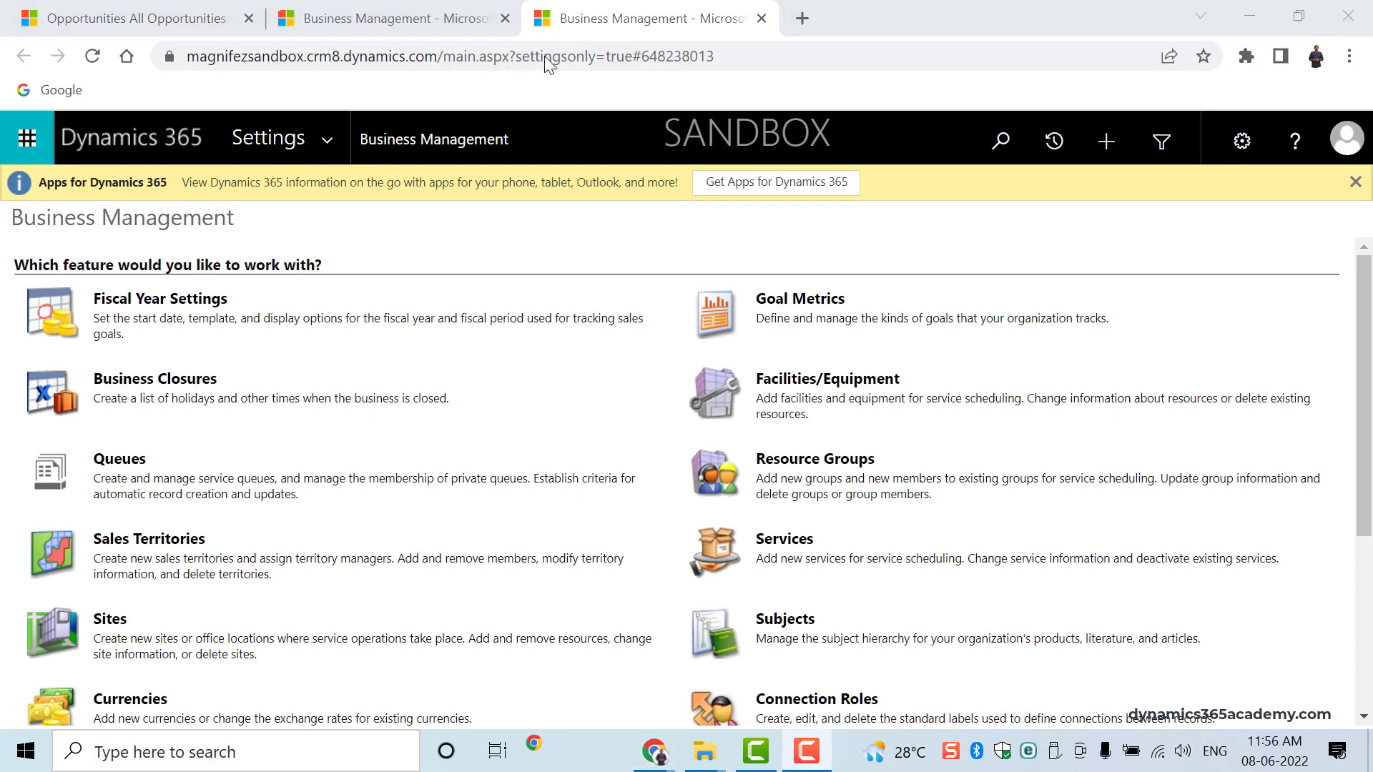
scroll(196, 572, down, 2)
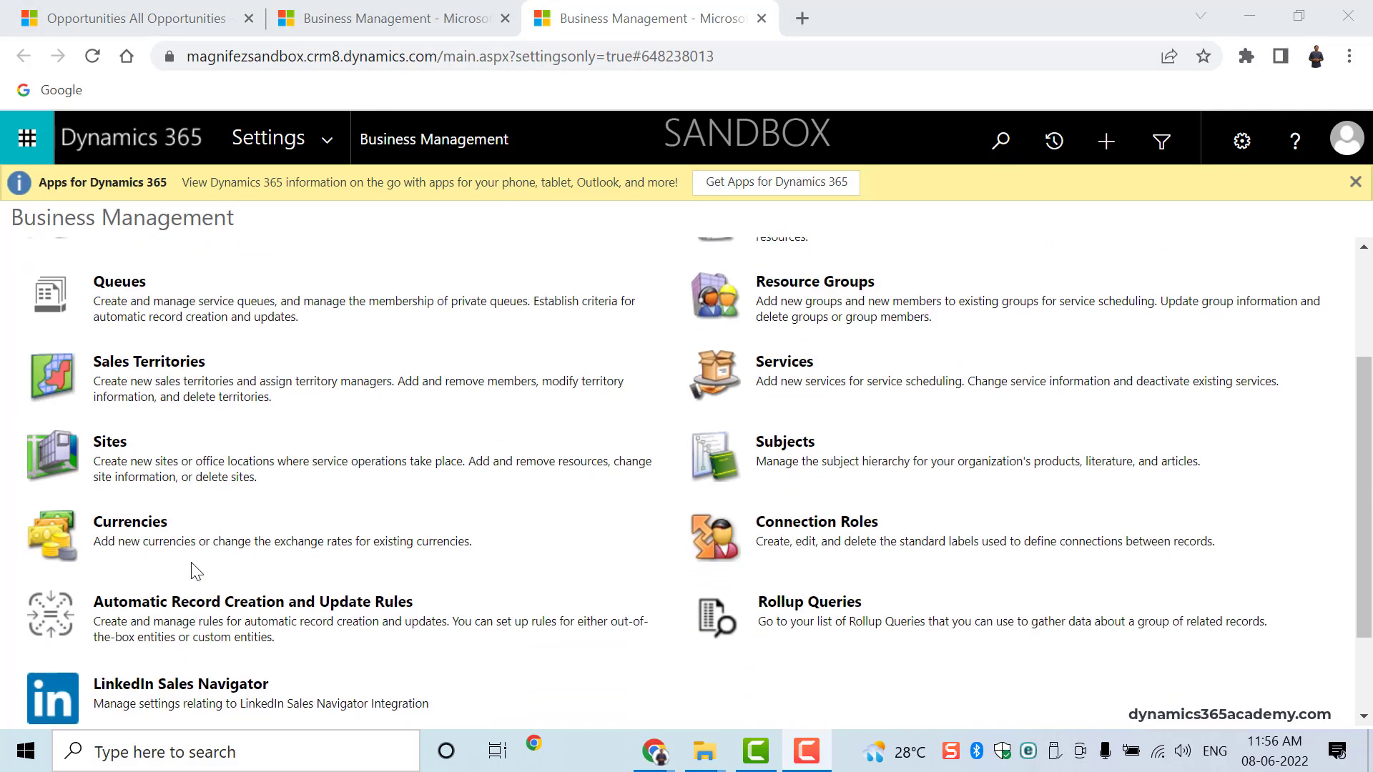
click(119, 529)
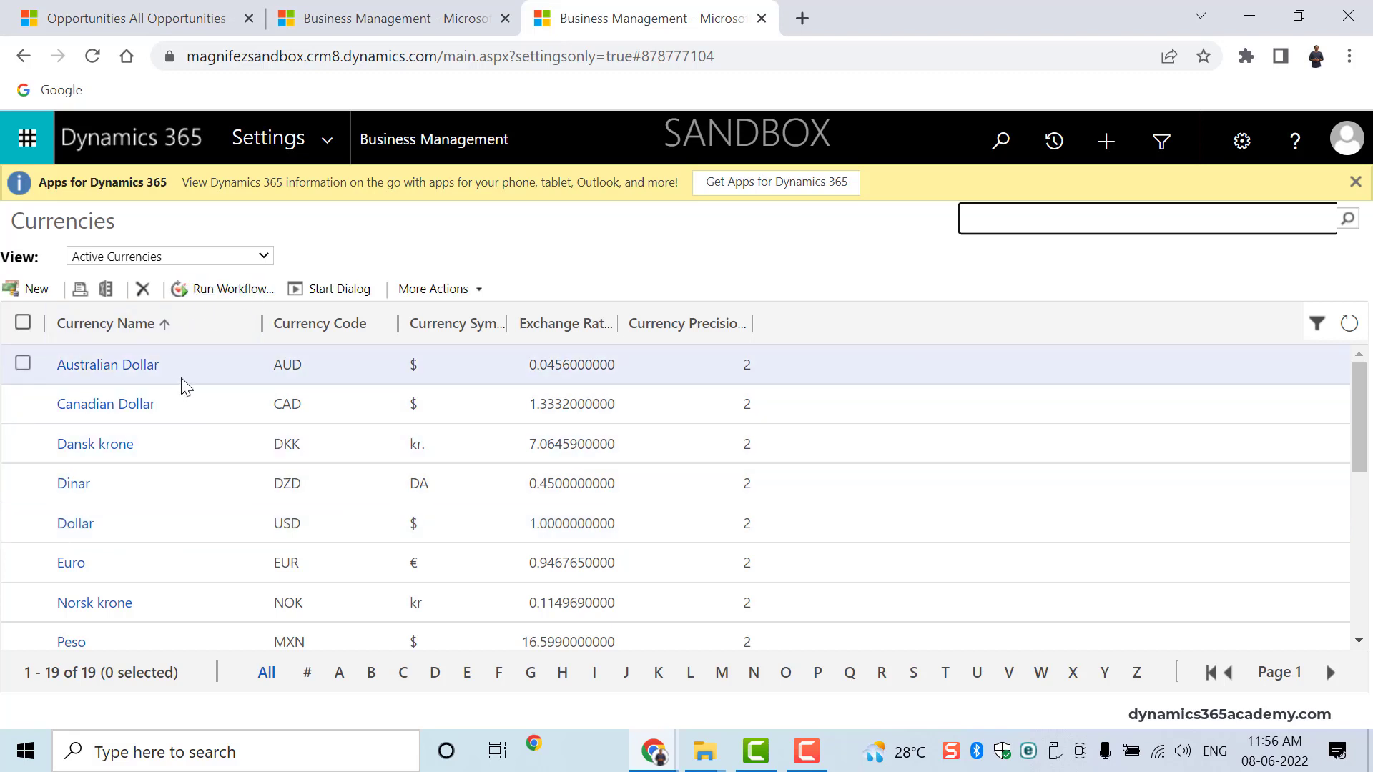
Step: Look through the Active Currencies list, examining the codes, symbols, exchange rates and precision of the entries
scroll(208, 406, down, 3)
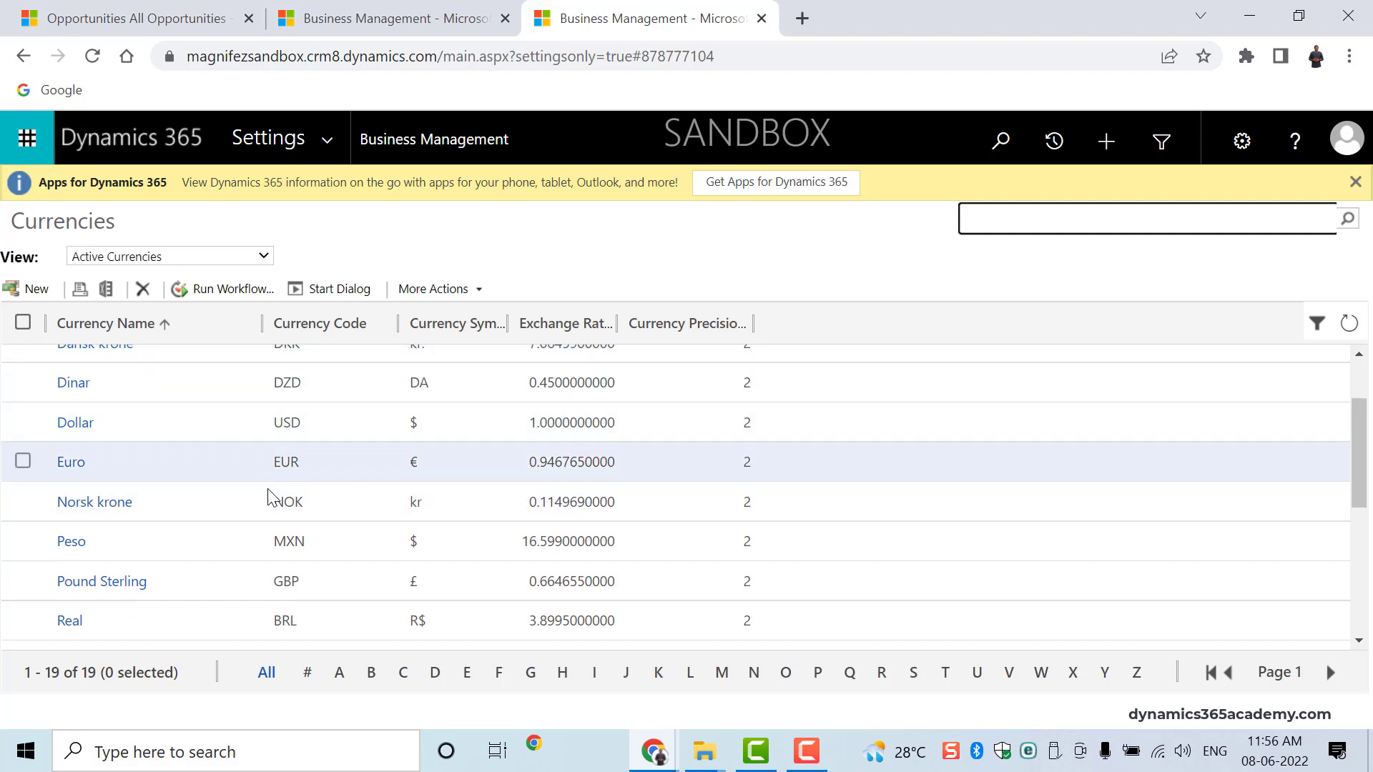
scroll(252, 526, down, 4)
scroll(252, 531, up, 8)
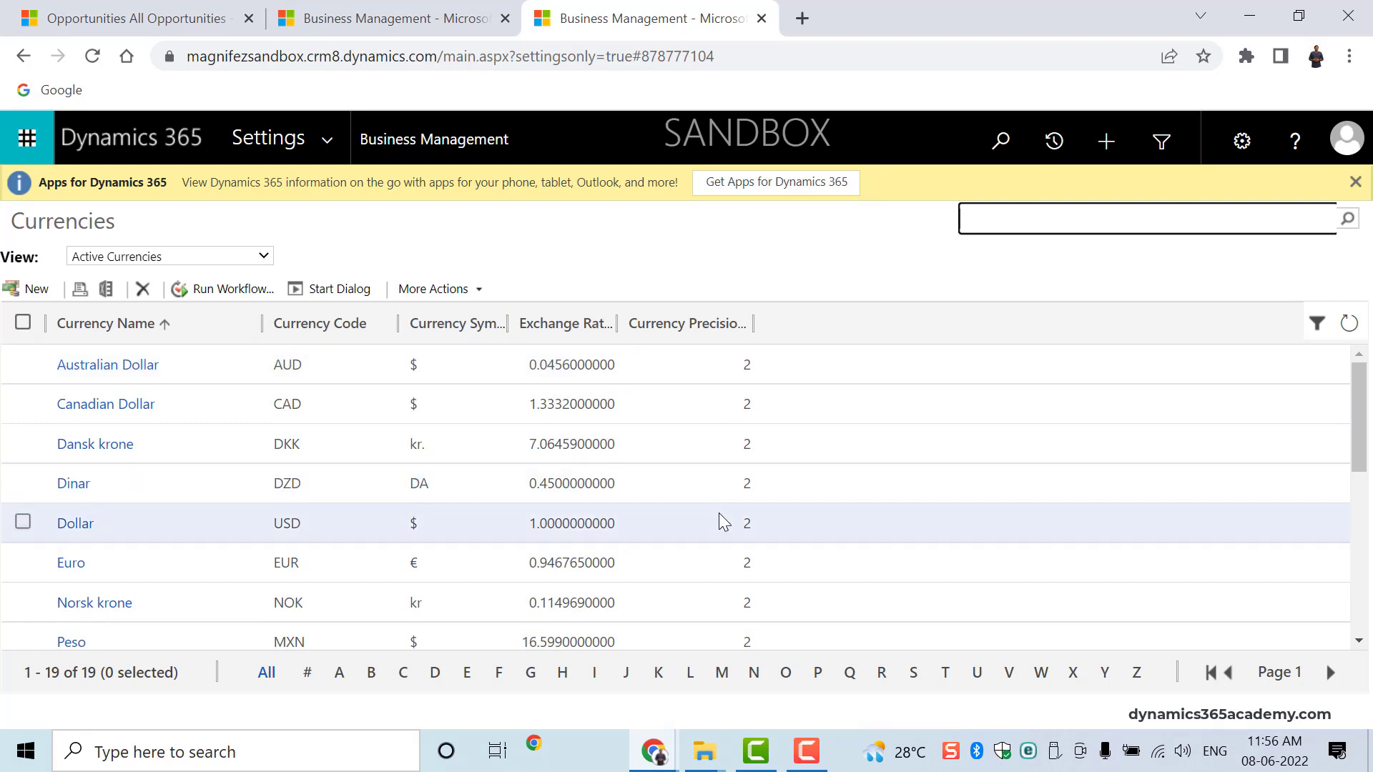
scroll(718, 515, down, 6)
scroll(723, 522, down, 1)
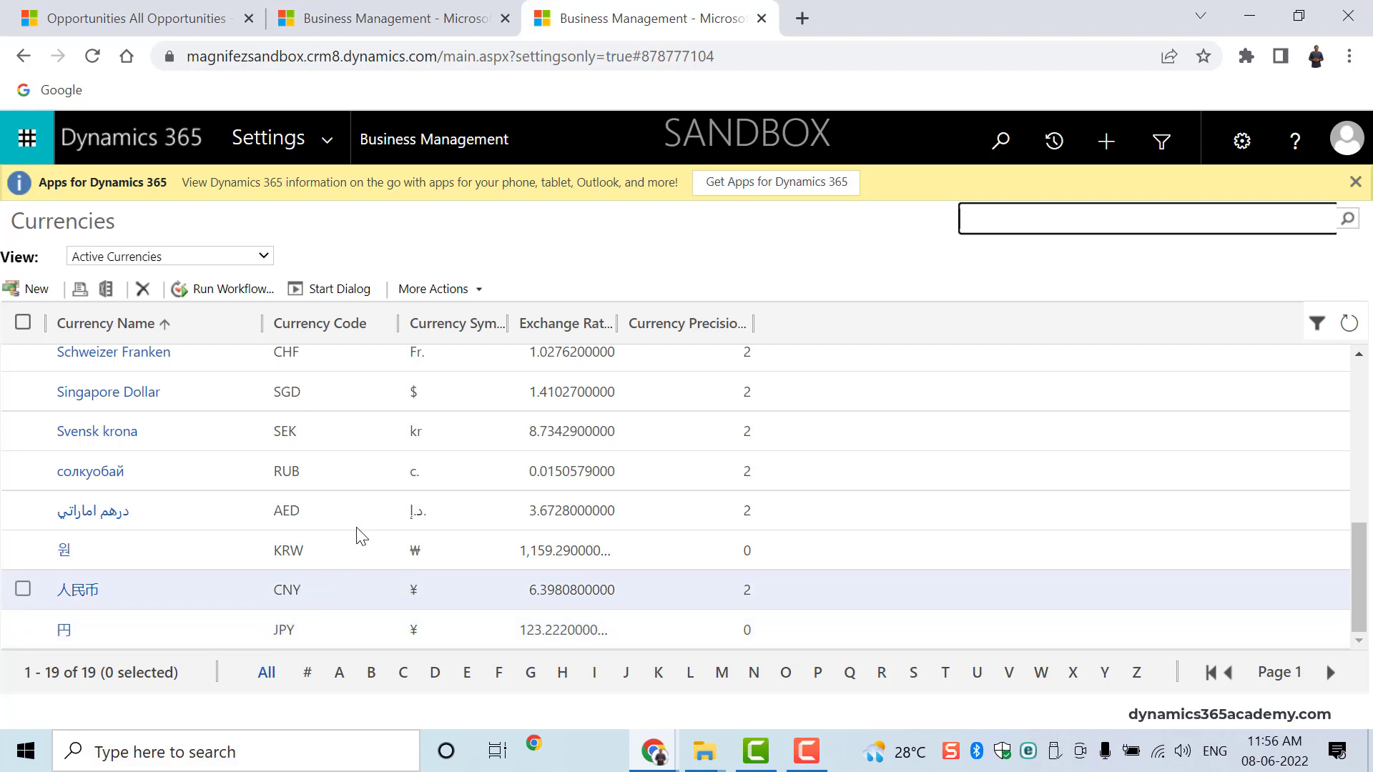
scroll(390, 445, up, 6)
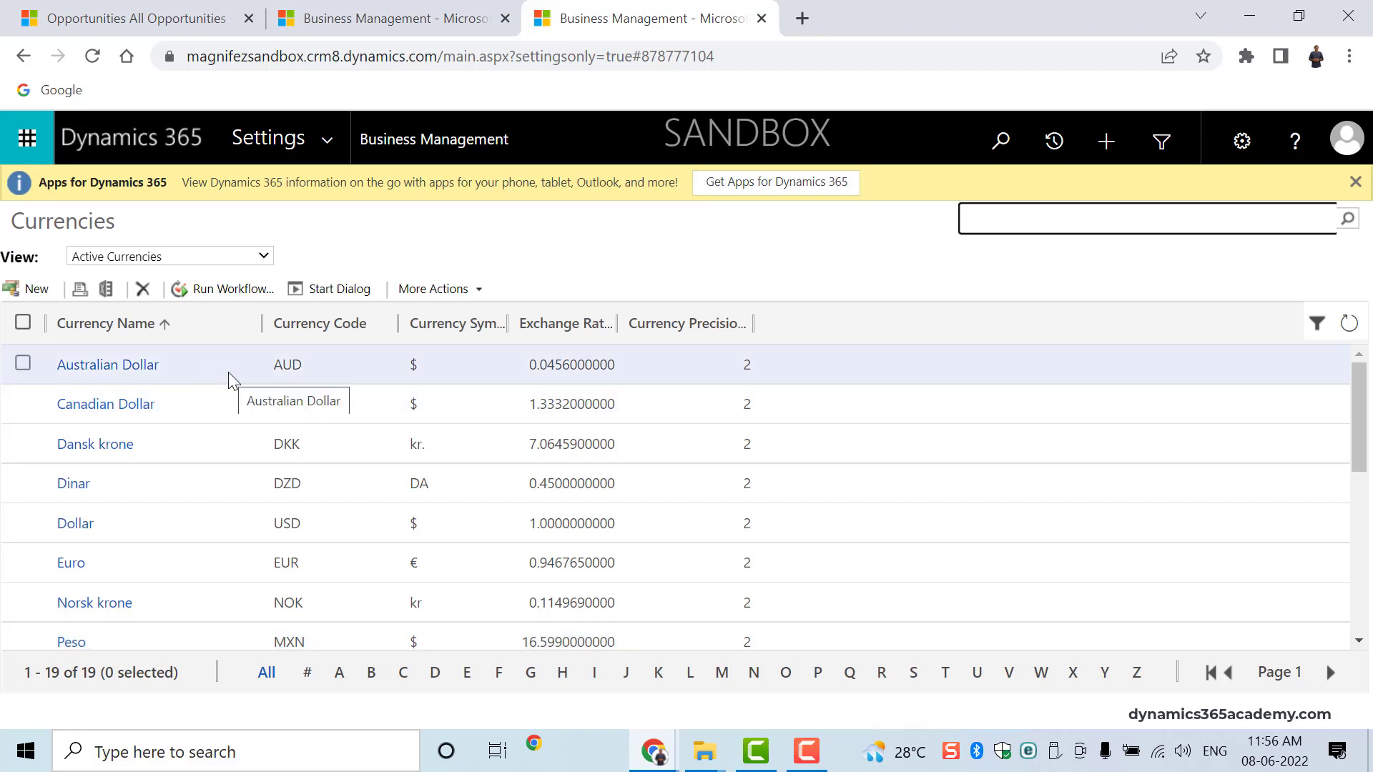
Step: Open the Australian Dollar record and set its currency symbol to A$ and its currency precision to 4
double_click(205, 370)
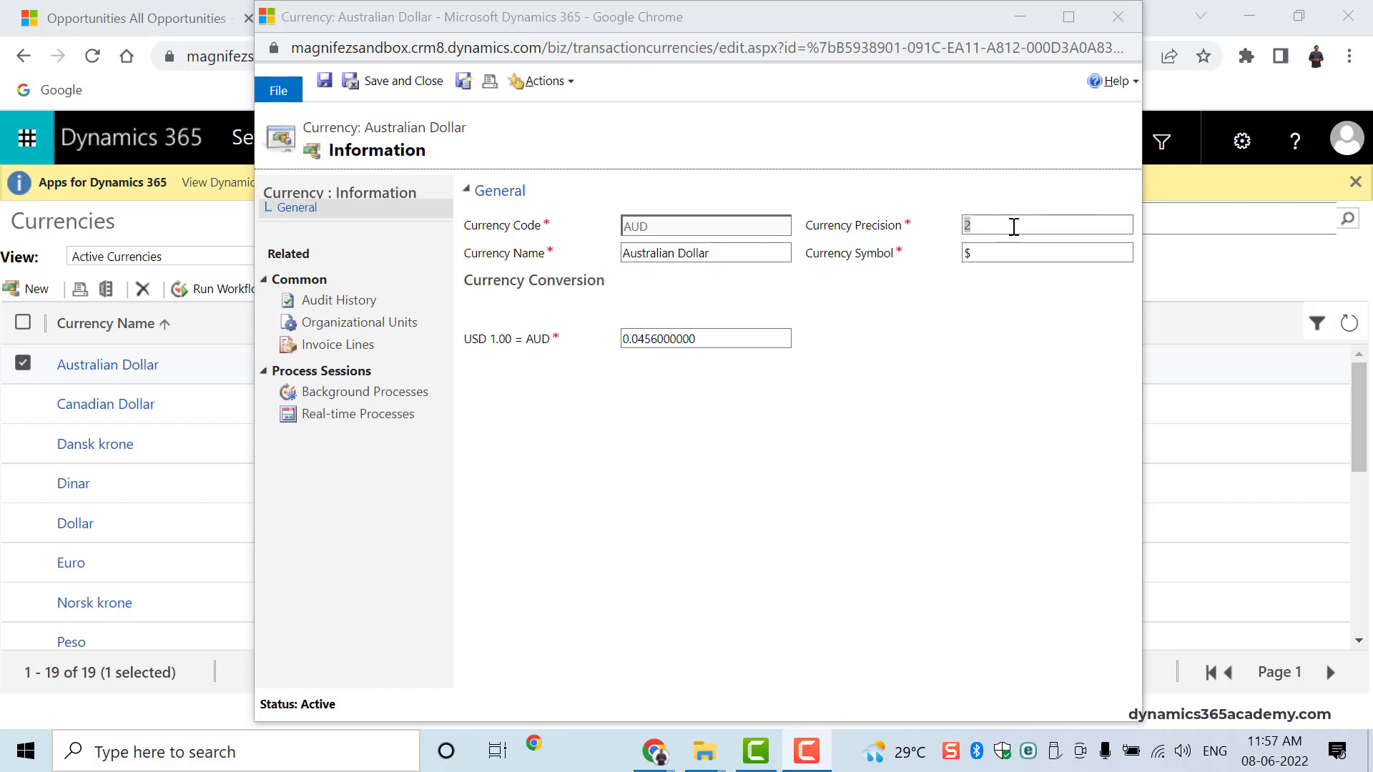
click(998, 264)
click(1001, 254)
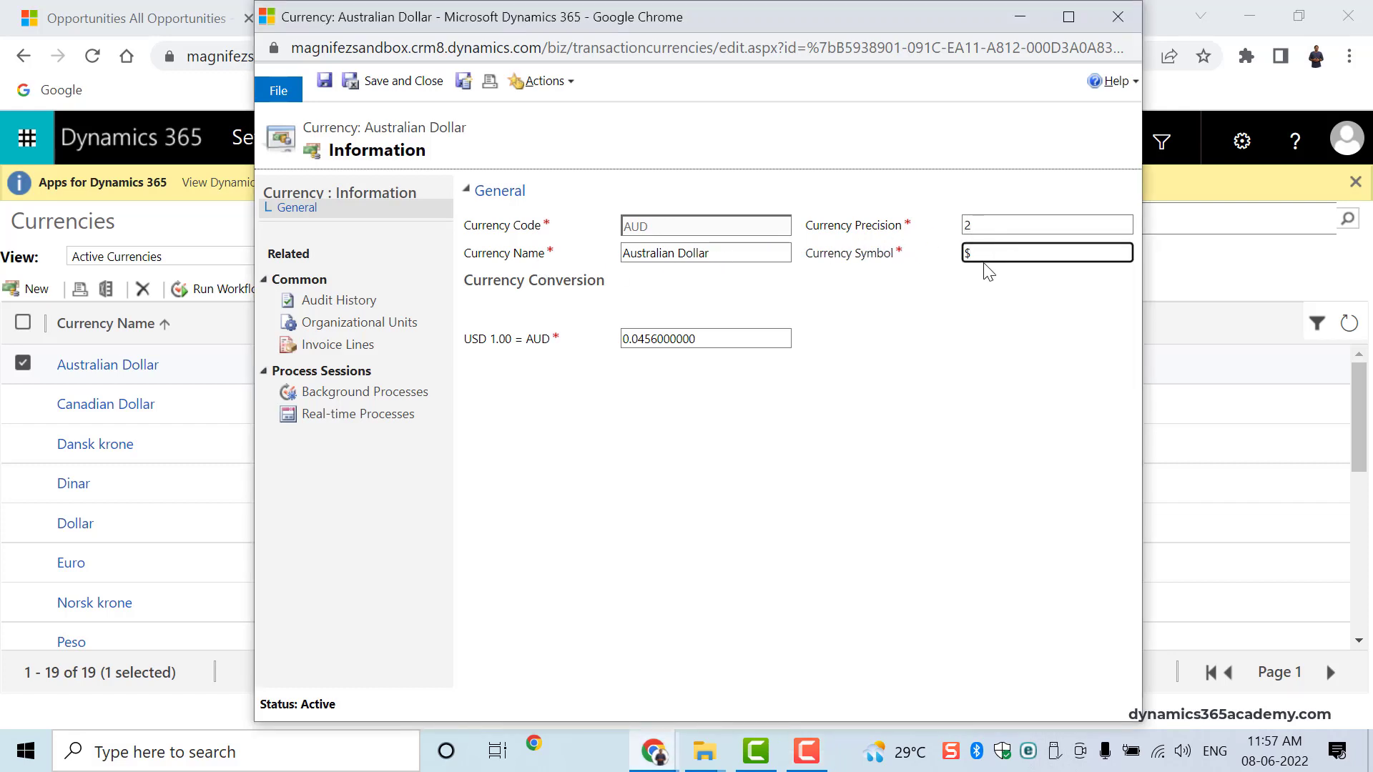
text(A)
click(1001, 256)
click(992, 227)
text(4)
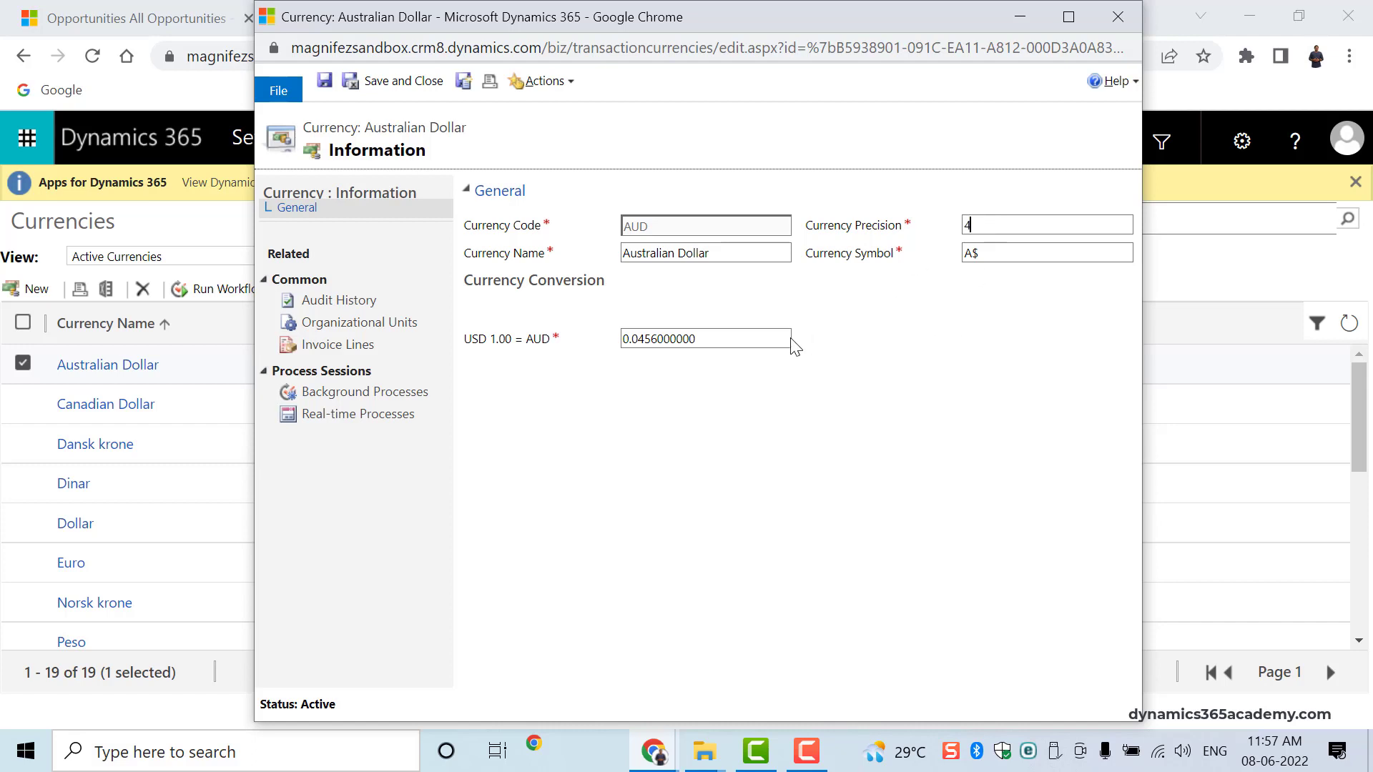
Step: Review the Australian Dollar's USD exchange rate, currency name and code, and save and close the record
click(737, 339)
drag(695, 338, 582, 336)
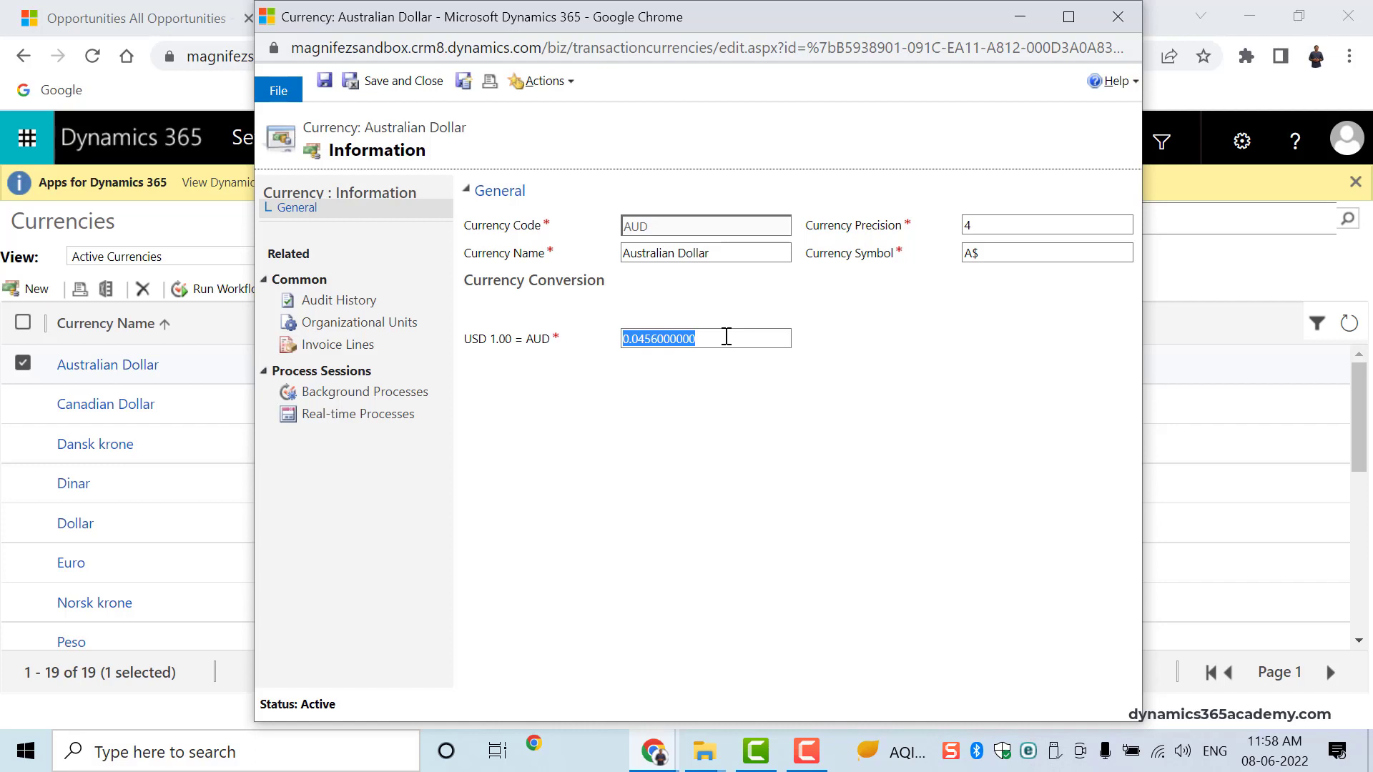
click(786, 366)
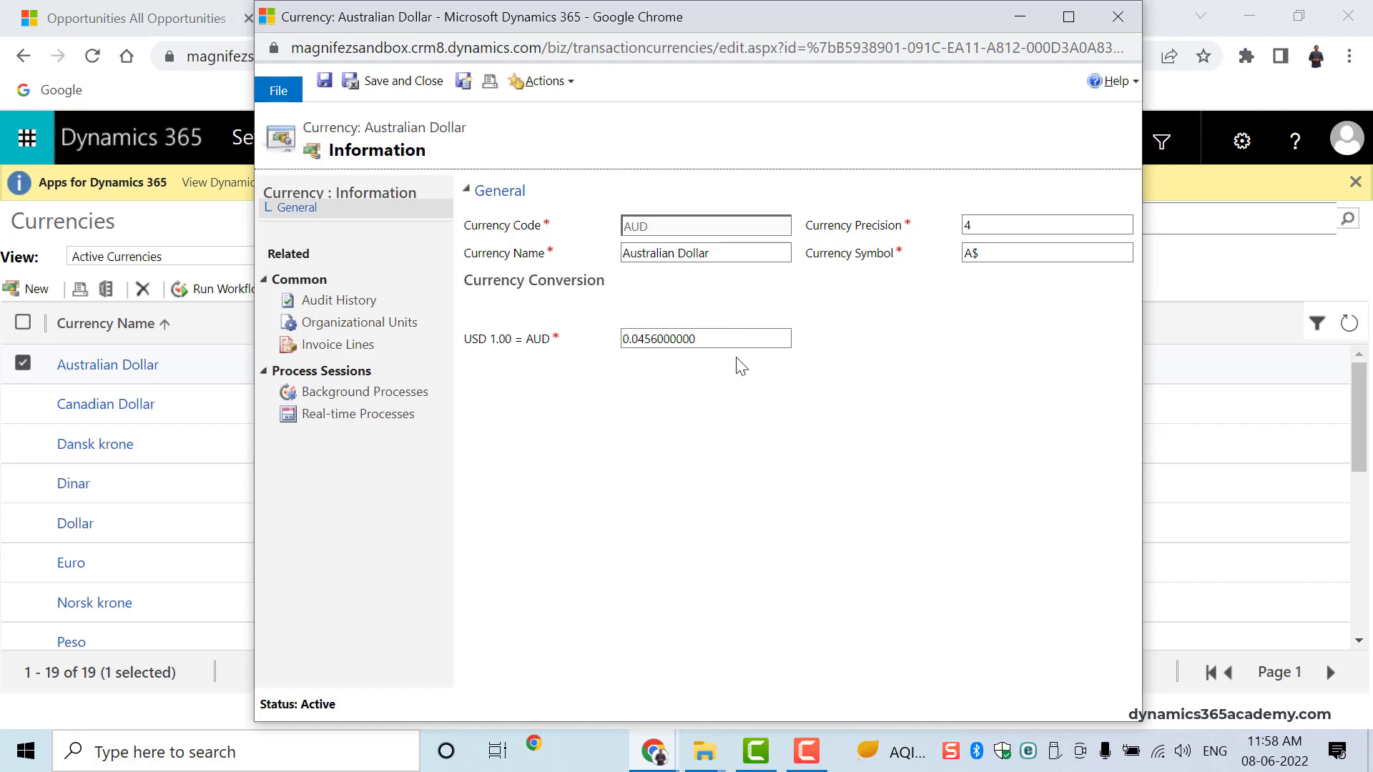
drag(710, 335, 641, 337)
click(643, 338)
drag(713, 337, 603, 355)
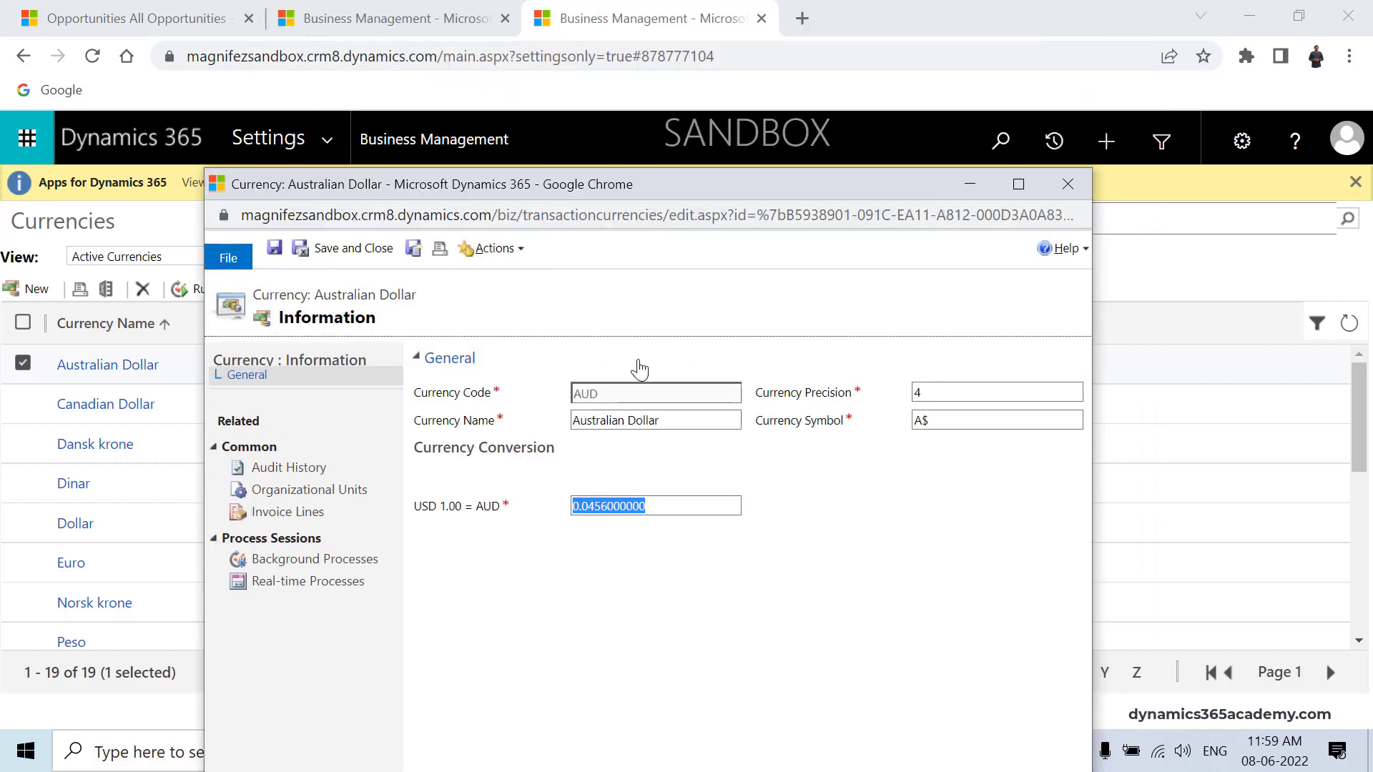
drag(727, 423, 565, 429)
double_click(617, 399)
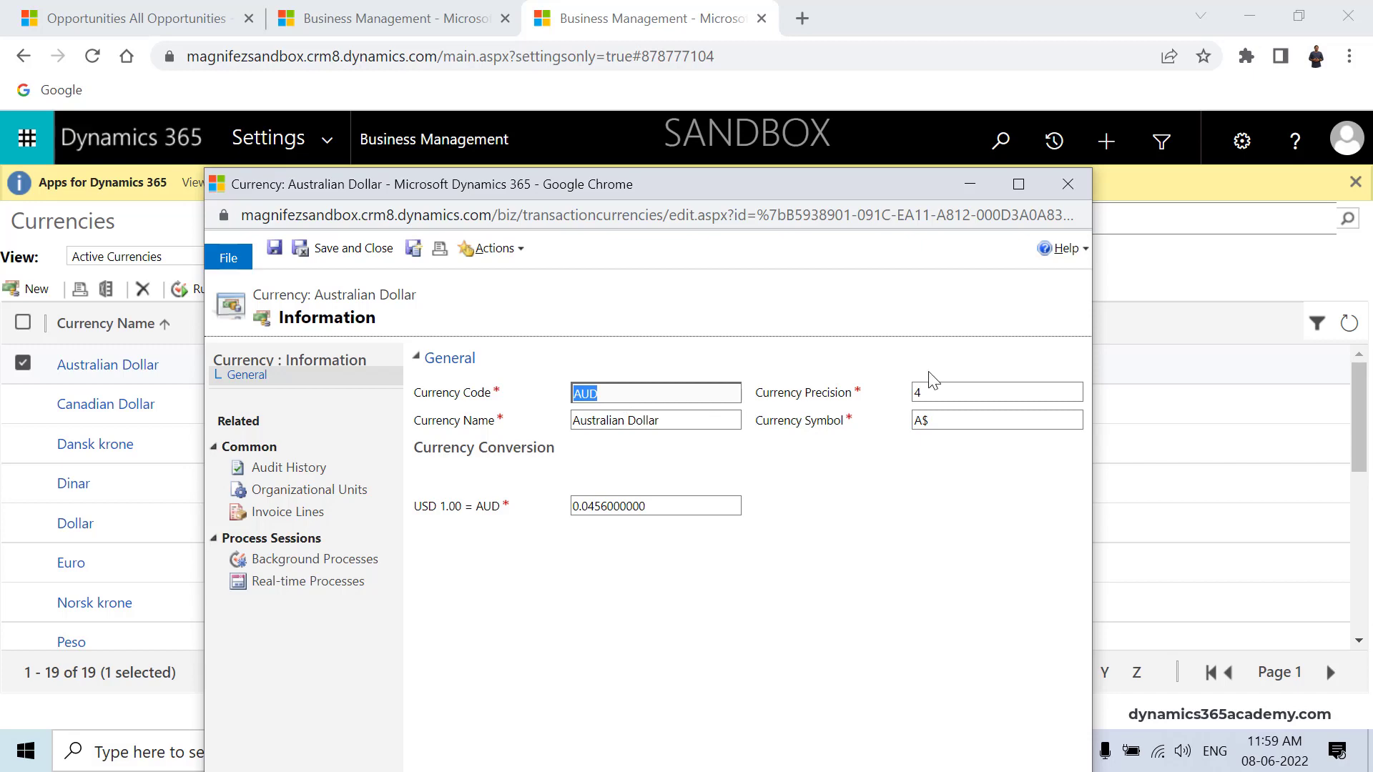
click(343, 253)
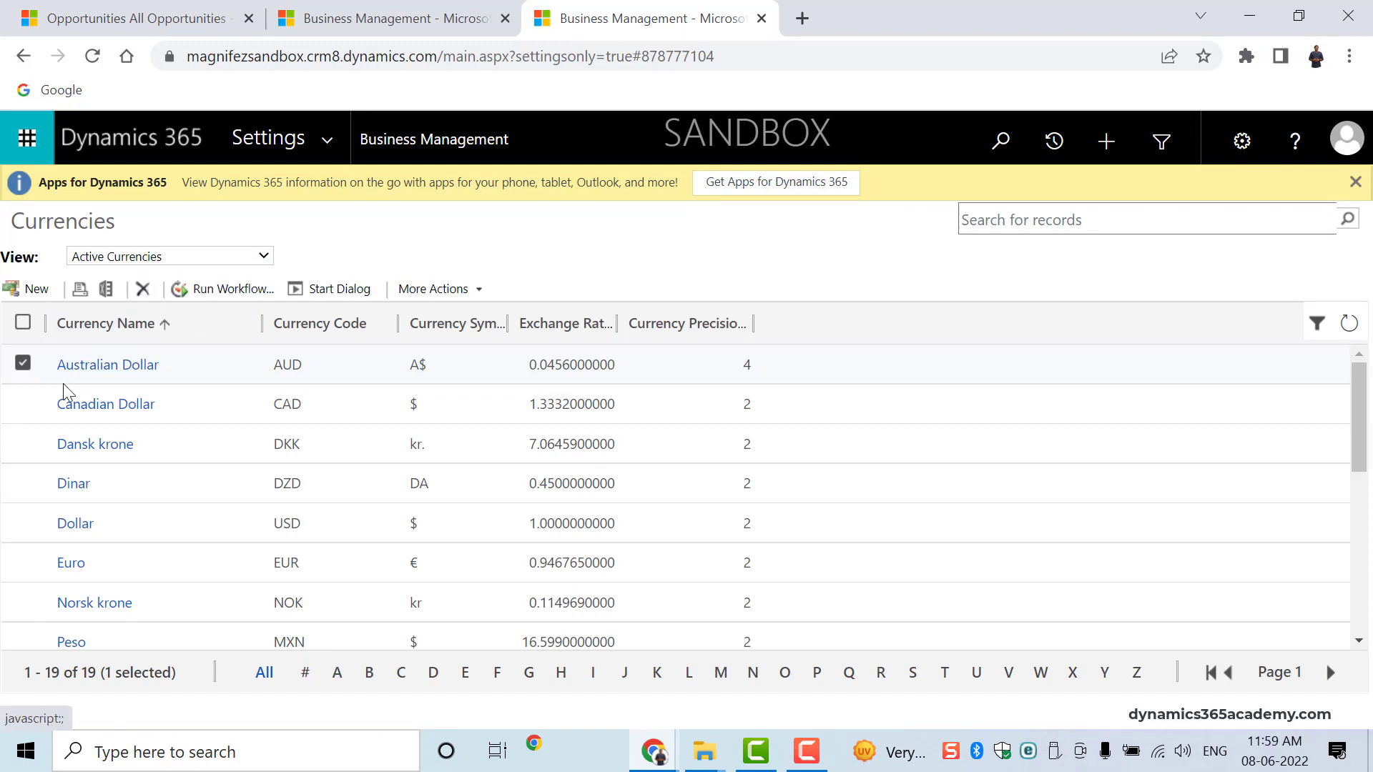
Step: Add the Canadian Dollar to the selected currencies and look over the rest of the list
click(24, 405)
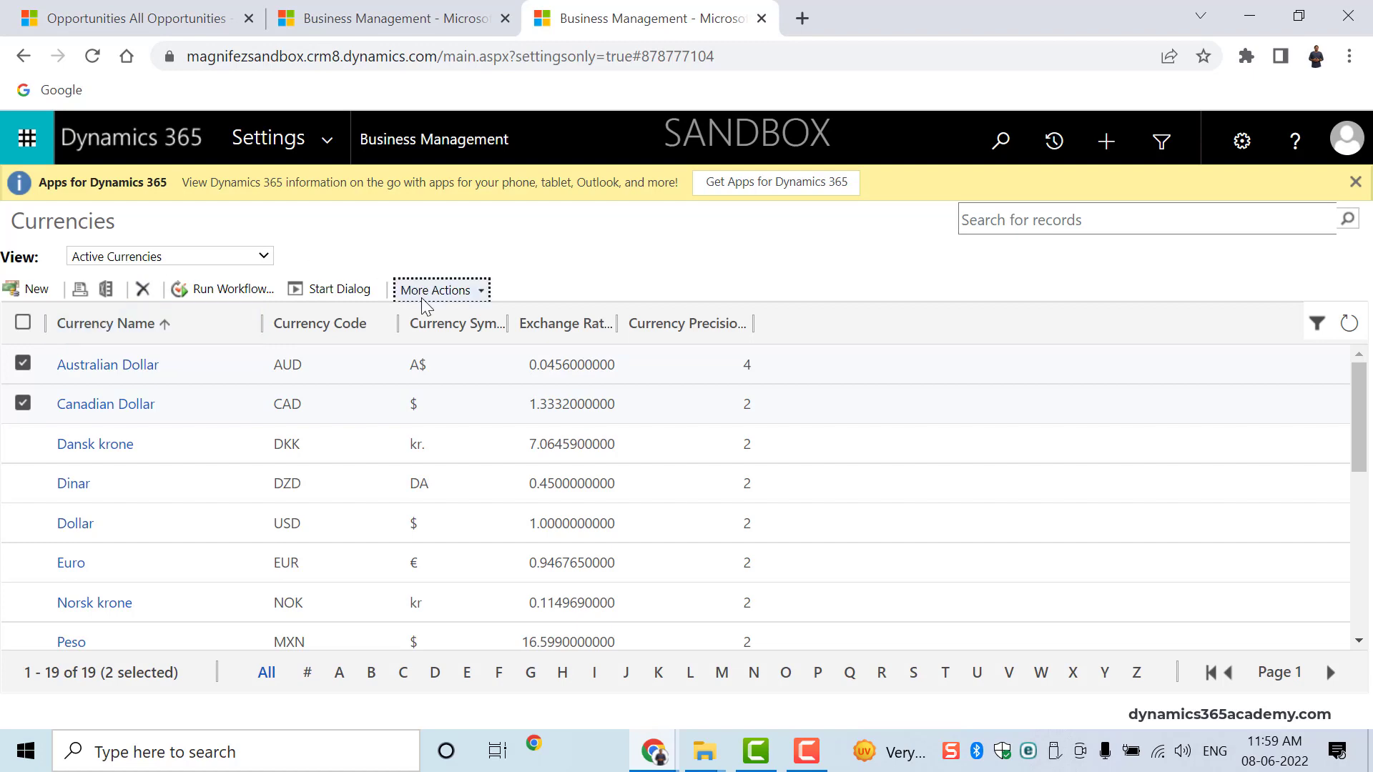
scroll(456, 450, down, 5)
scroll(455, 453, up, 5)
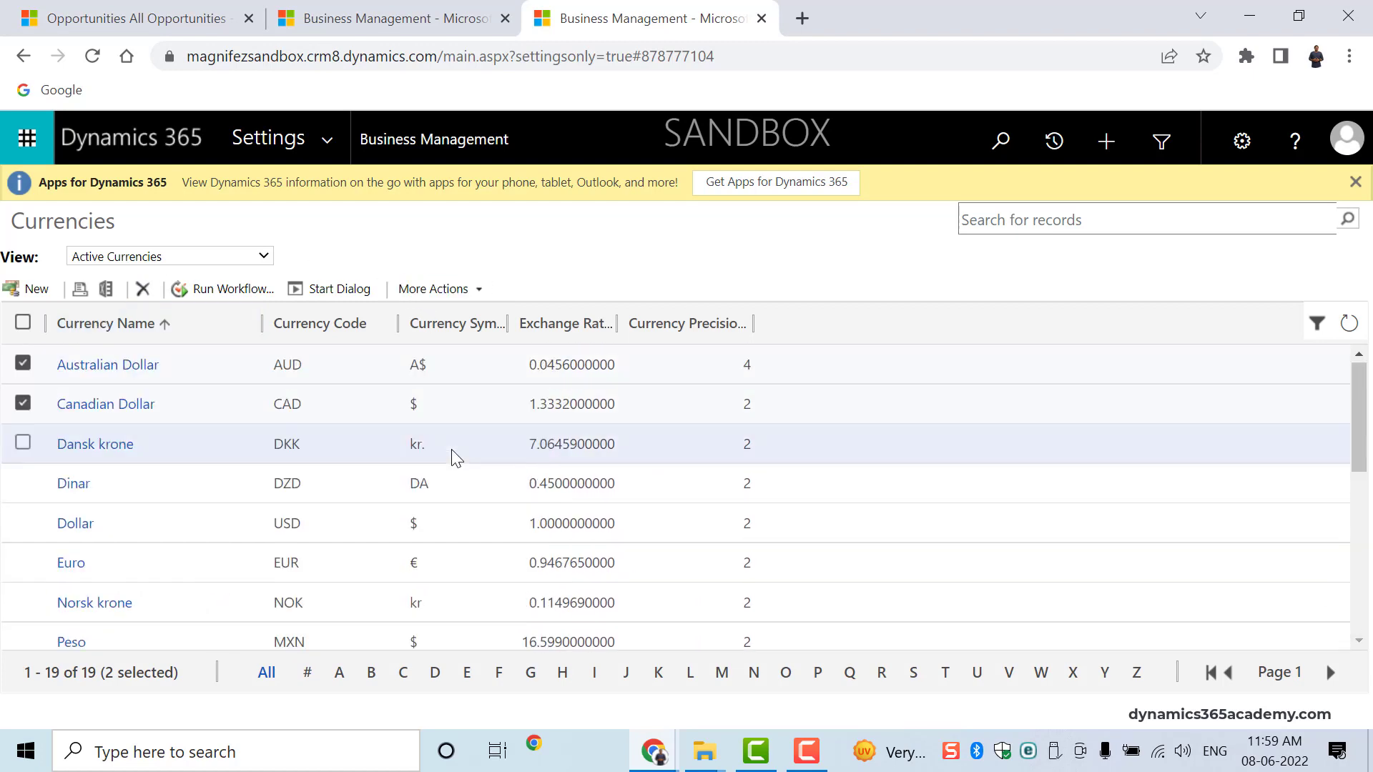
Step: Start a new system currency and examine the symbol and precision columns in the currency code lookup
click(20, 291)
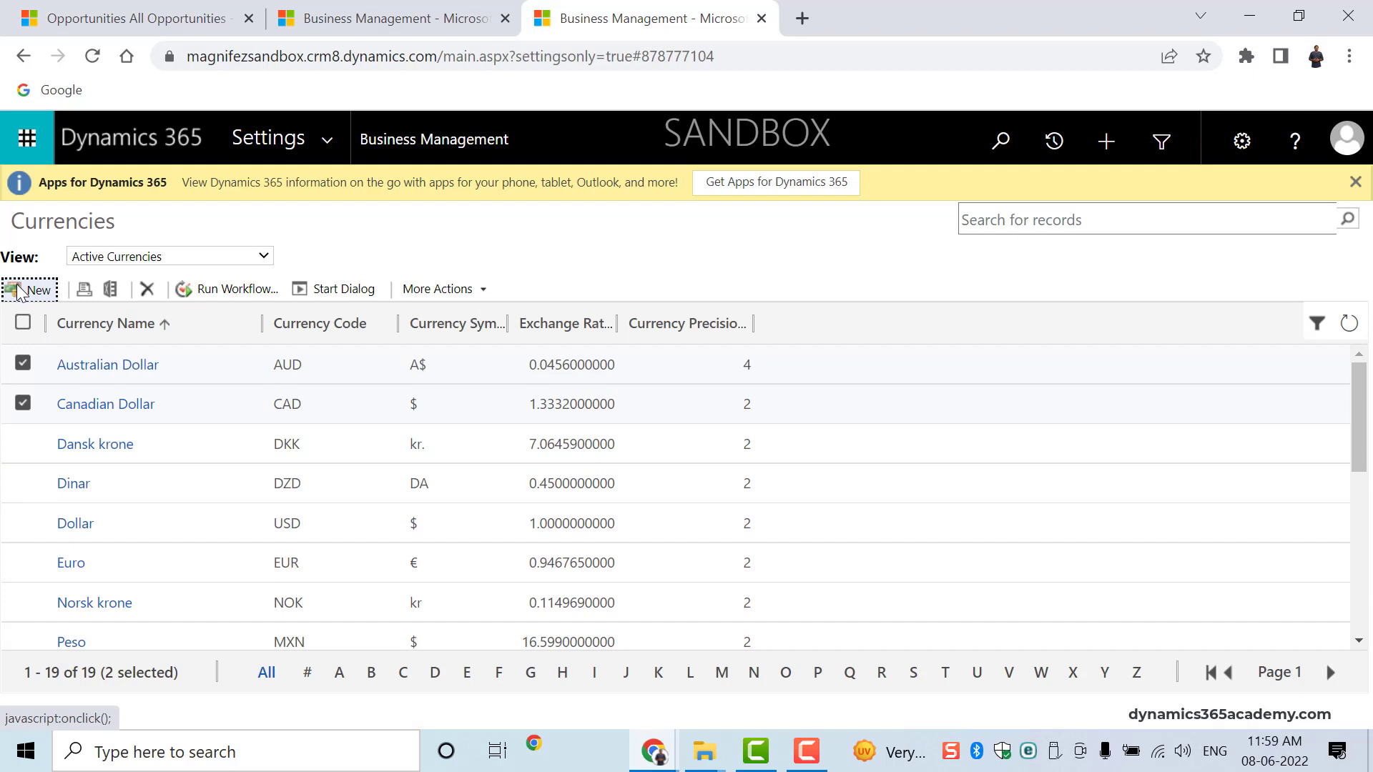
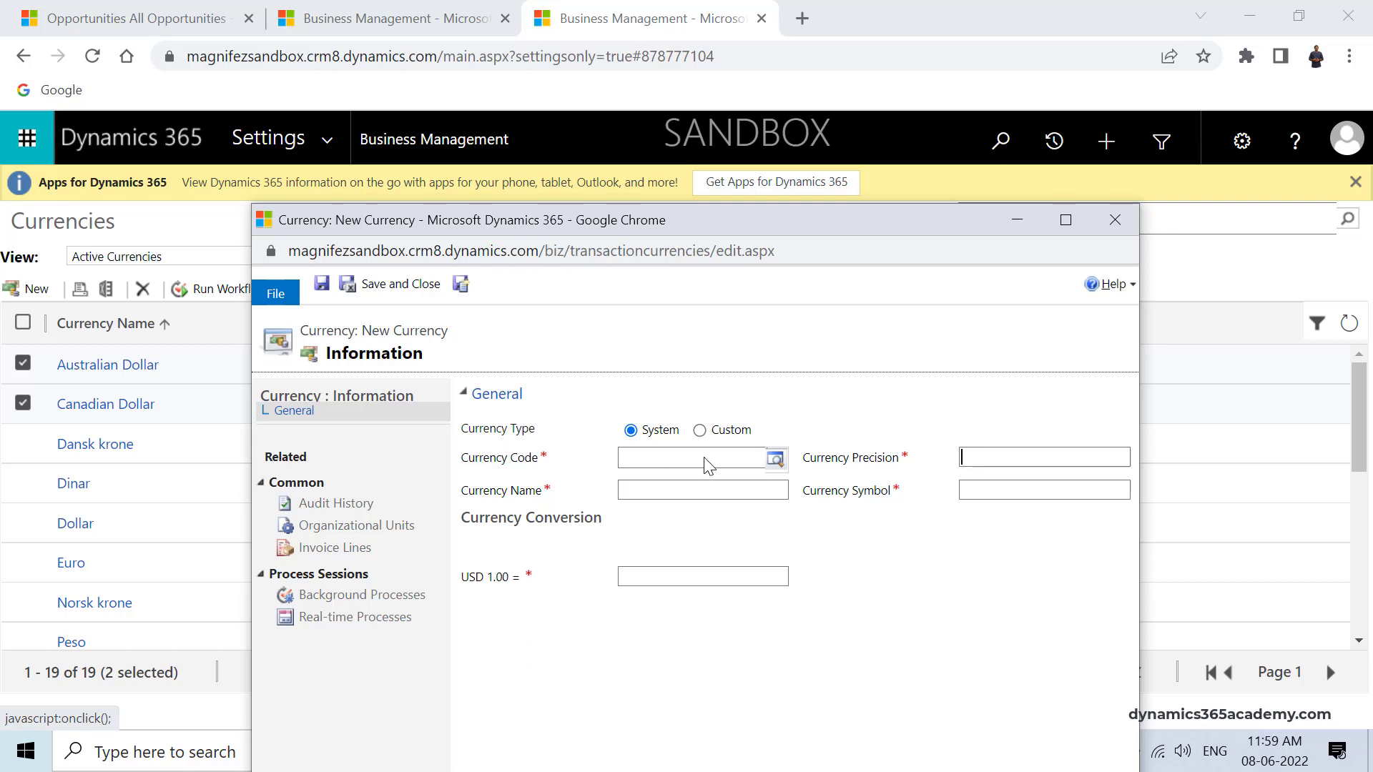
click(707, 461)
click(770, 464)
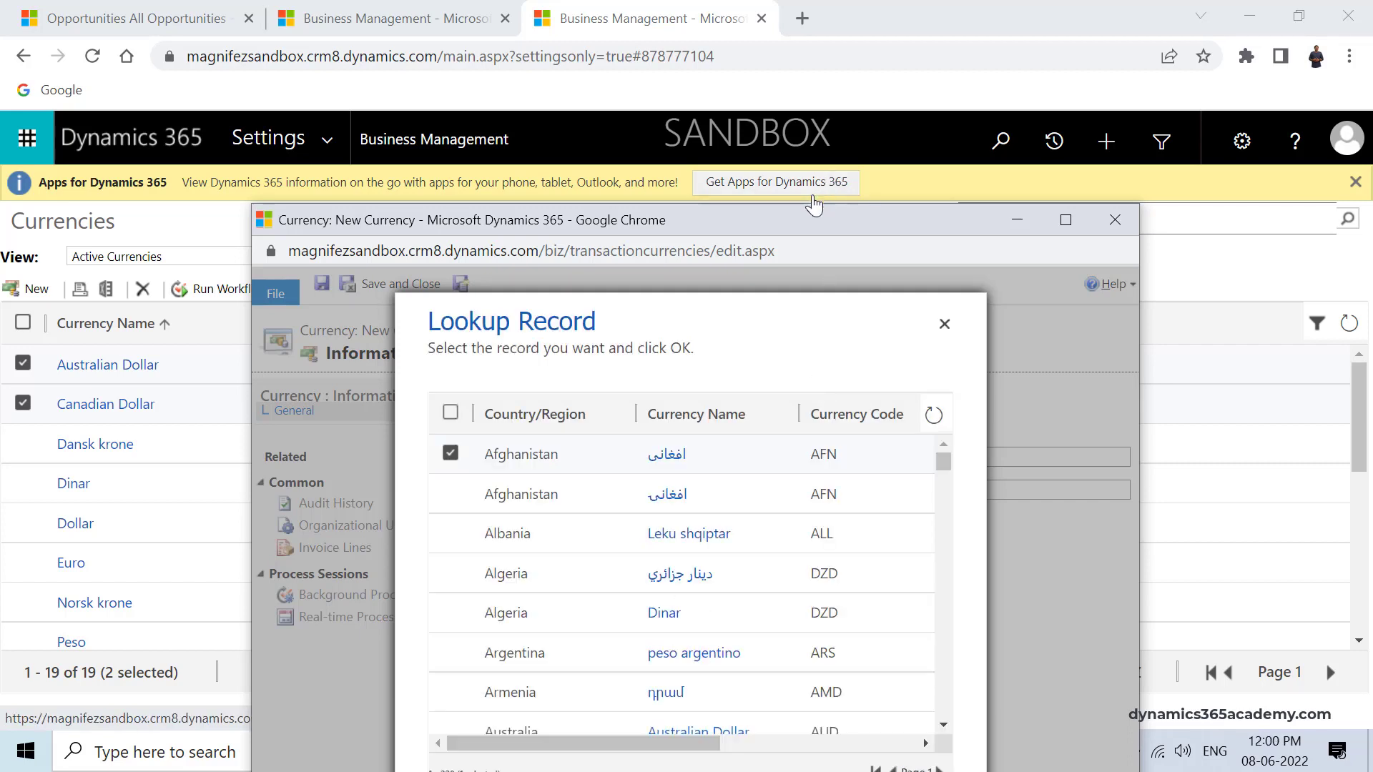
drag(801, 222, 744, 76)
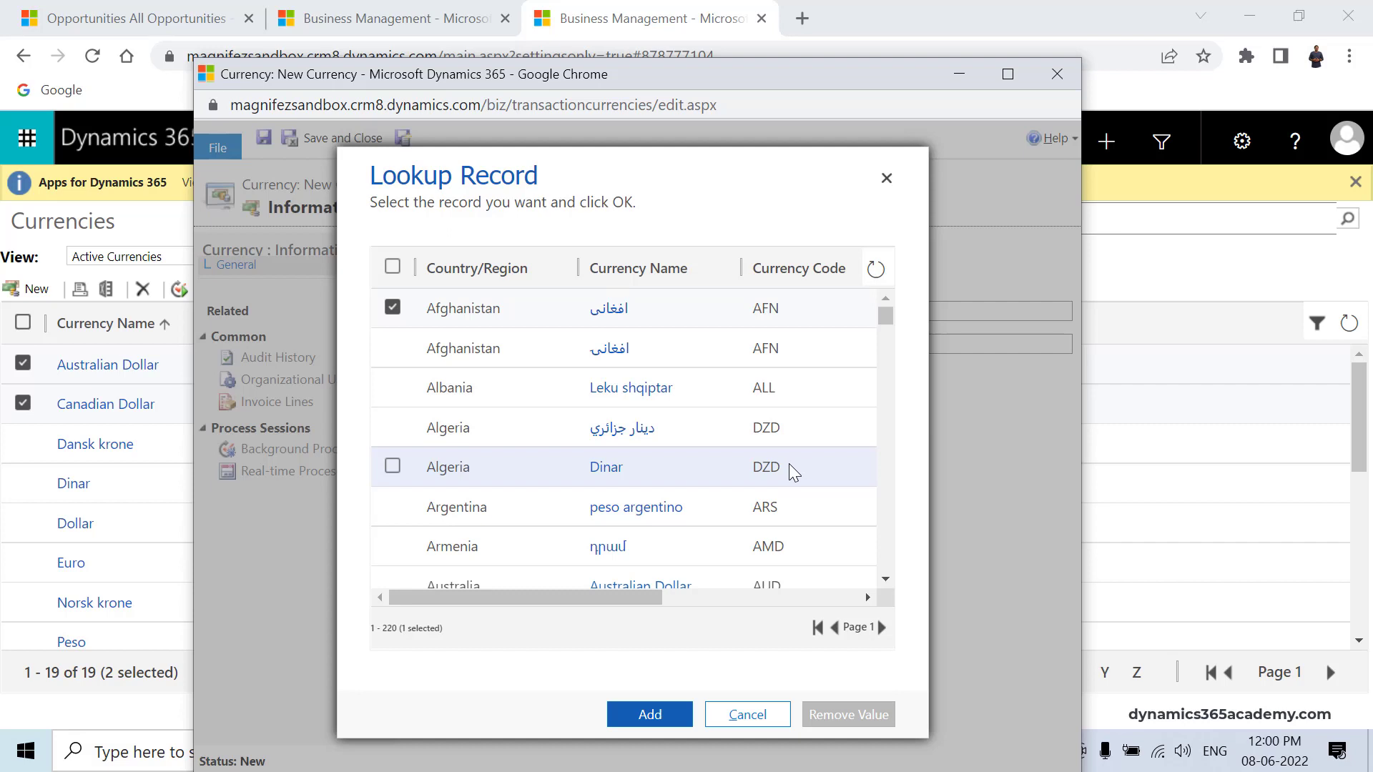
drag(624, 595, 807, 582)
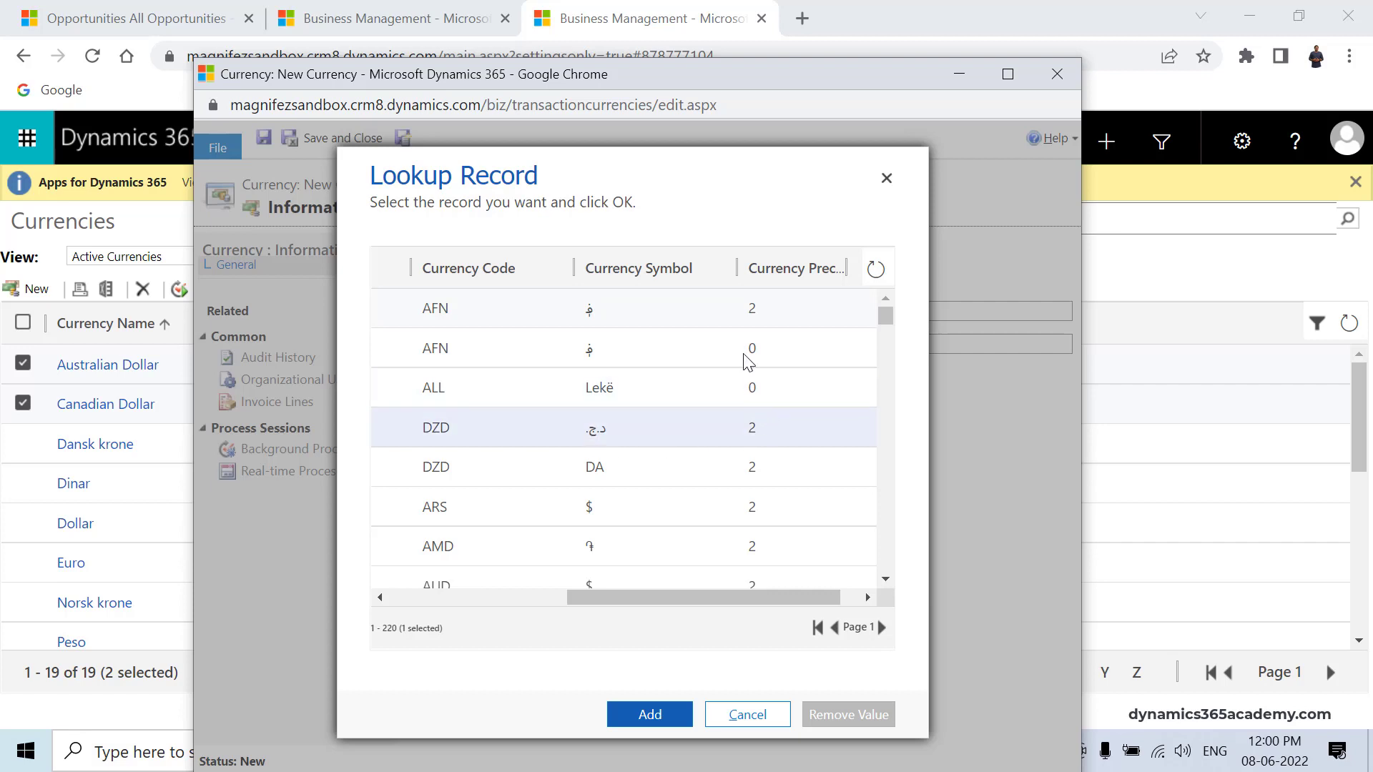
drag(759, 598, 485, 607)
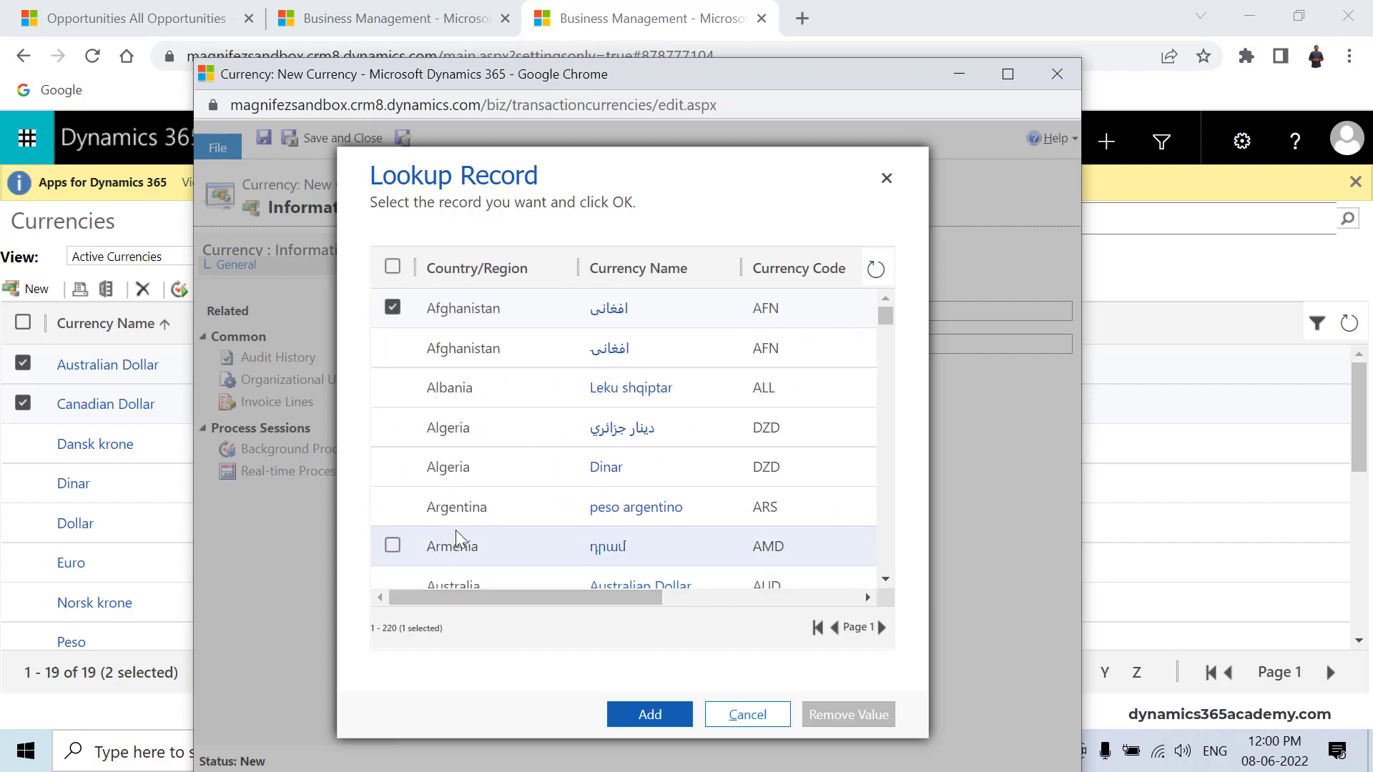
Step: Choose Bolivia's Boliviano (BOB) from the lookup as the new record's currency code
click(392, 467)
scroll(693, 522, down, 3)
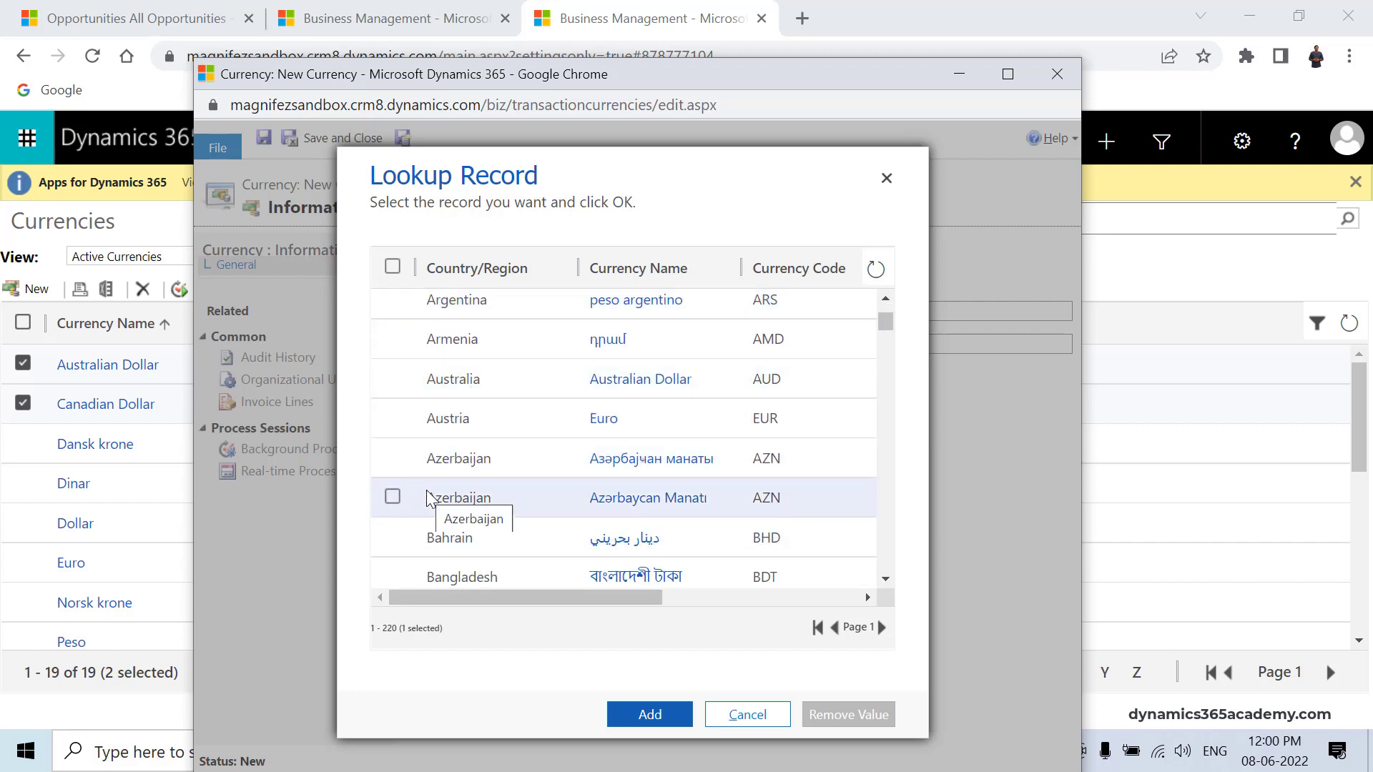
scroll(458, 494, down, 3)
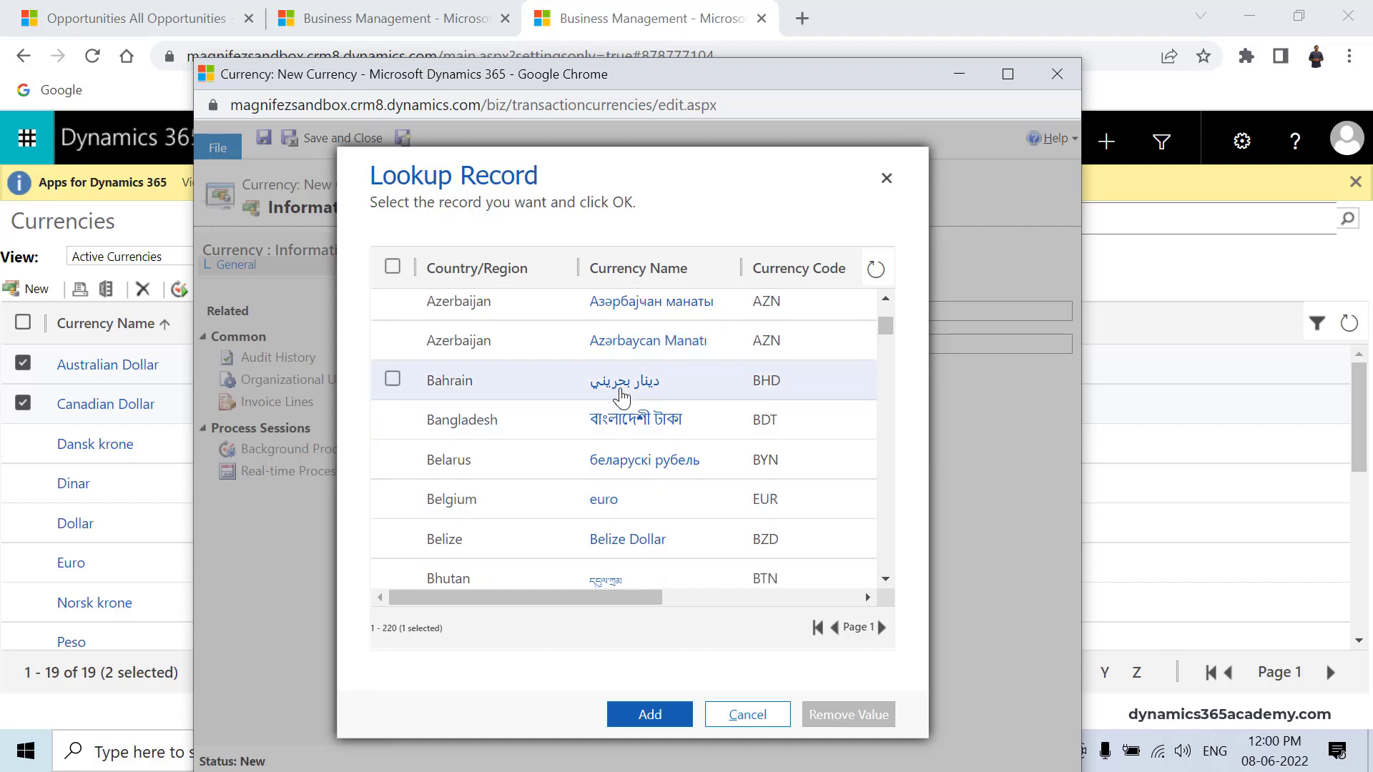
scroll(492, 534, down, 3)
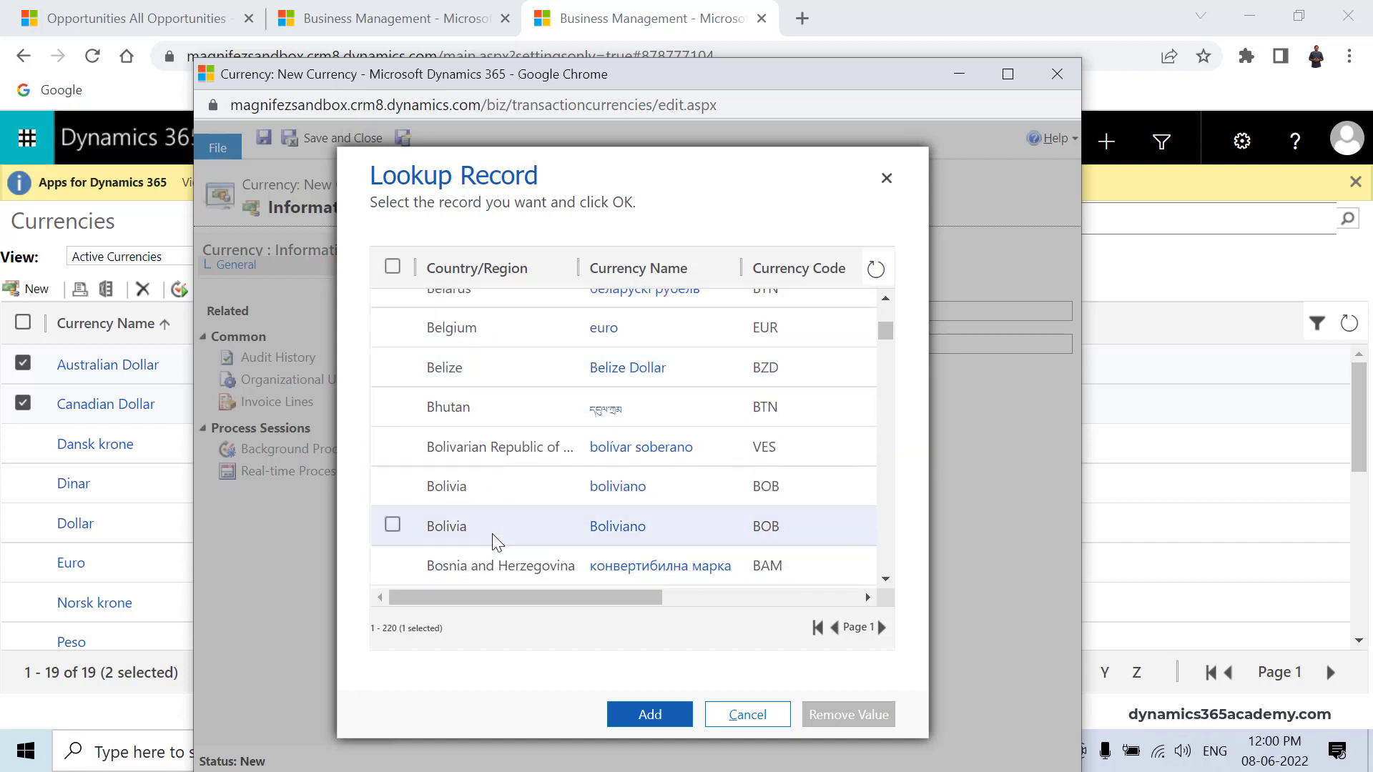
click(392, 526)
click(665, 713)
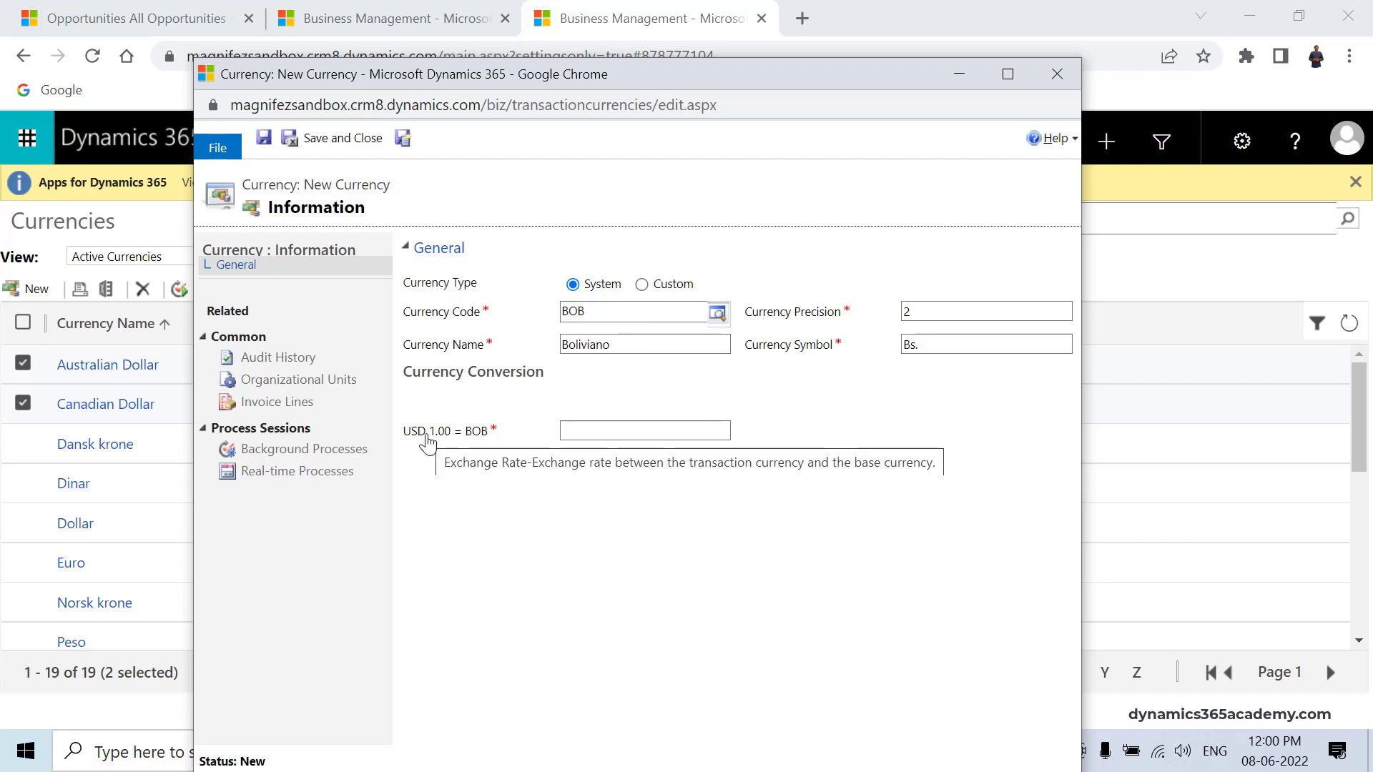
Step: Set the Boliviano's exchange rate to 1.05 per USD 1.00, and save and close the record
text(1.05)
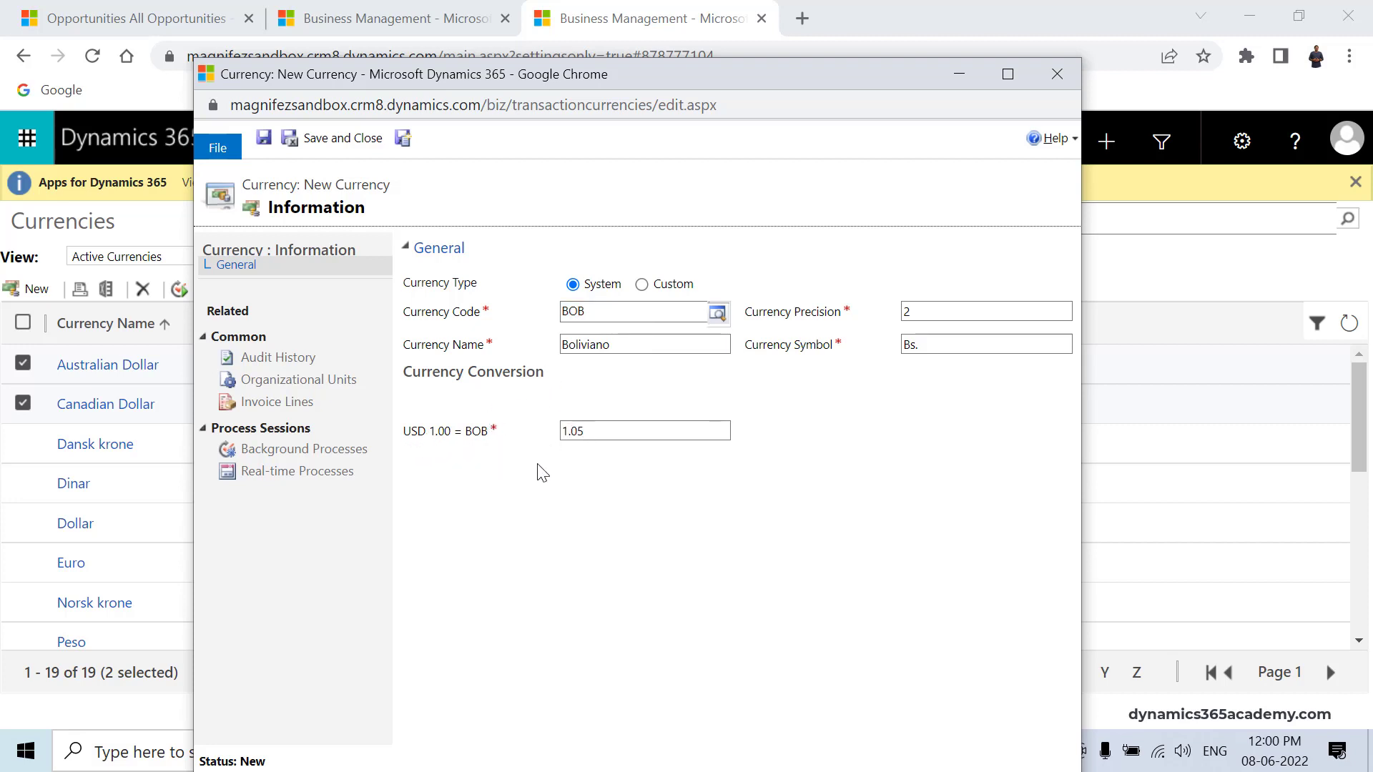
click(493, 437)
drag(659, 430, 542, 446)
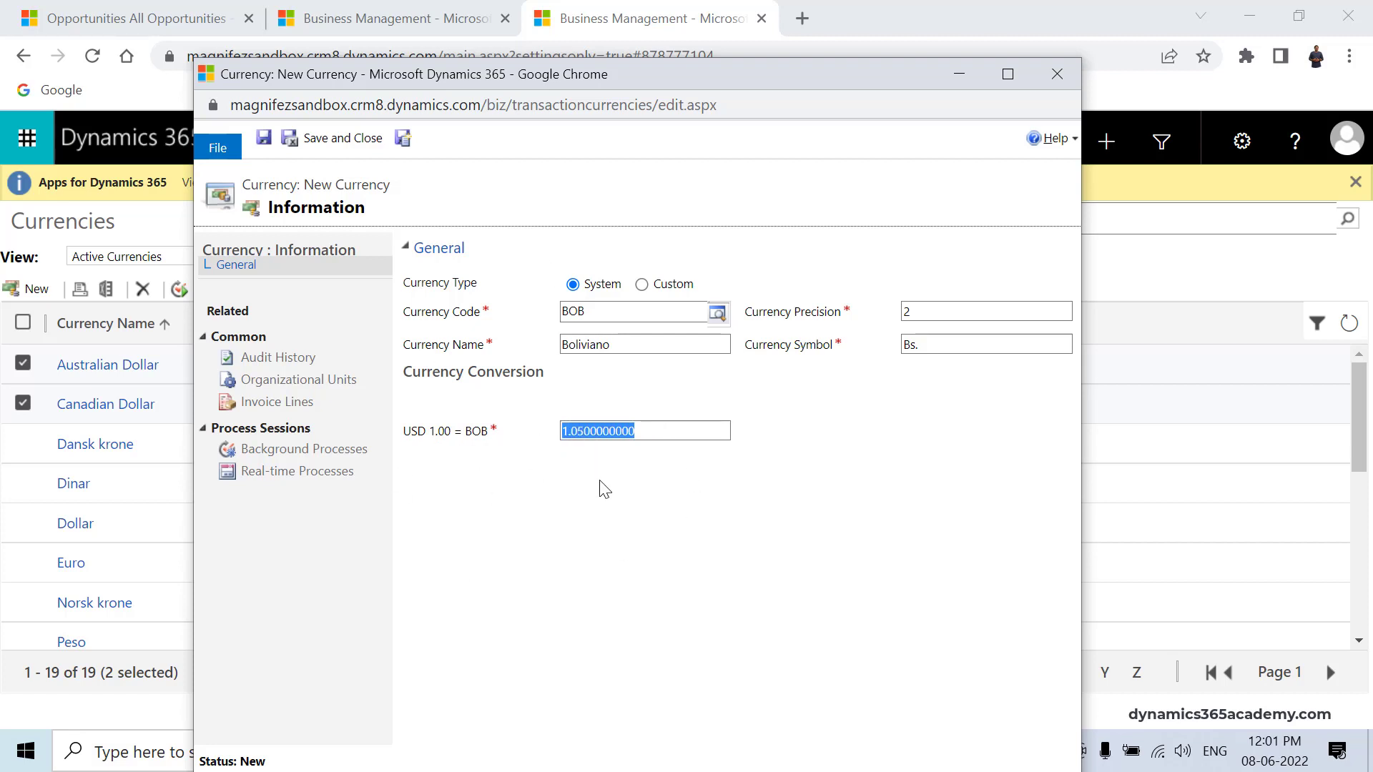
click(314, 141)
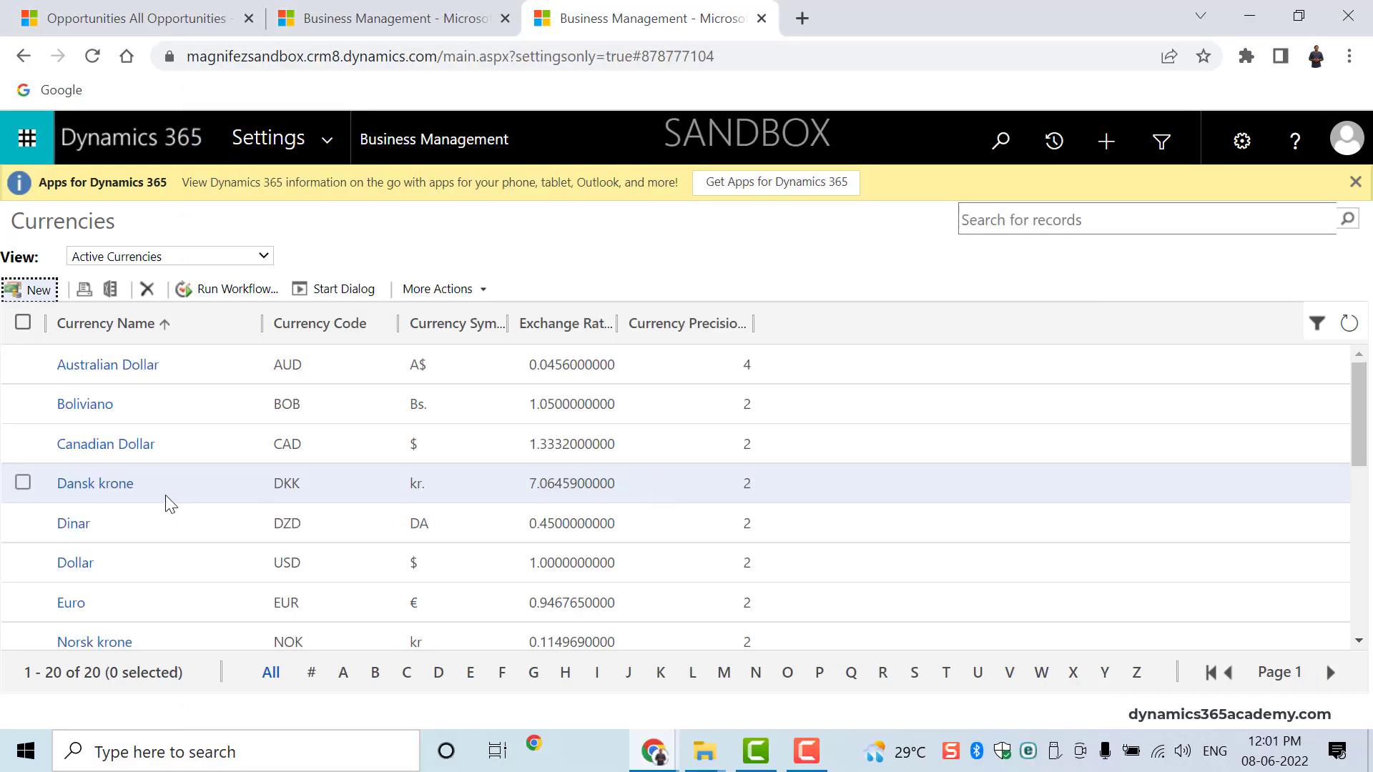
Step: Start another new currency record and set its currency type to Custom
scroll(220, 590, down, 5)
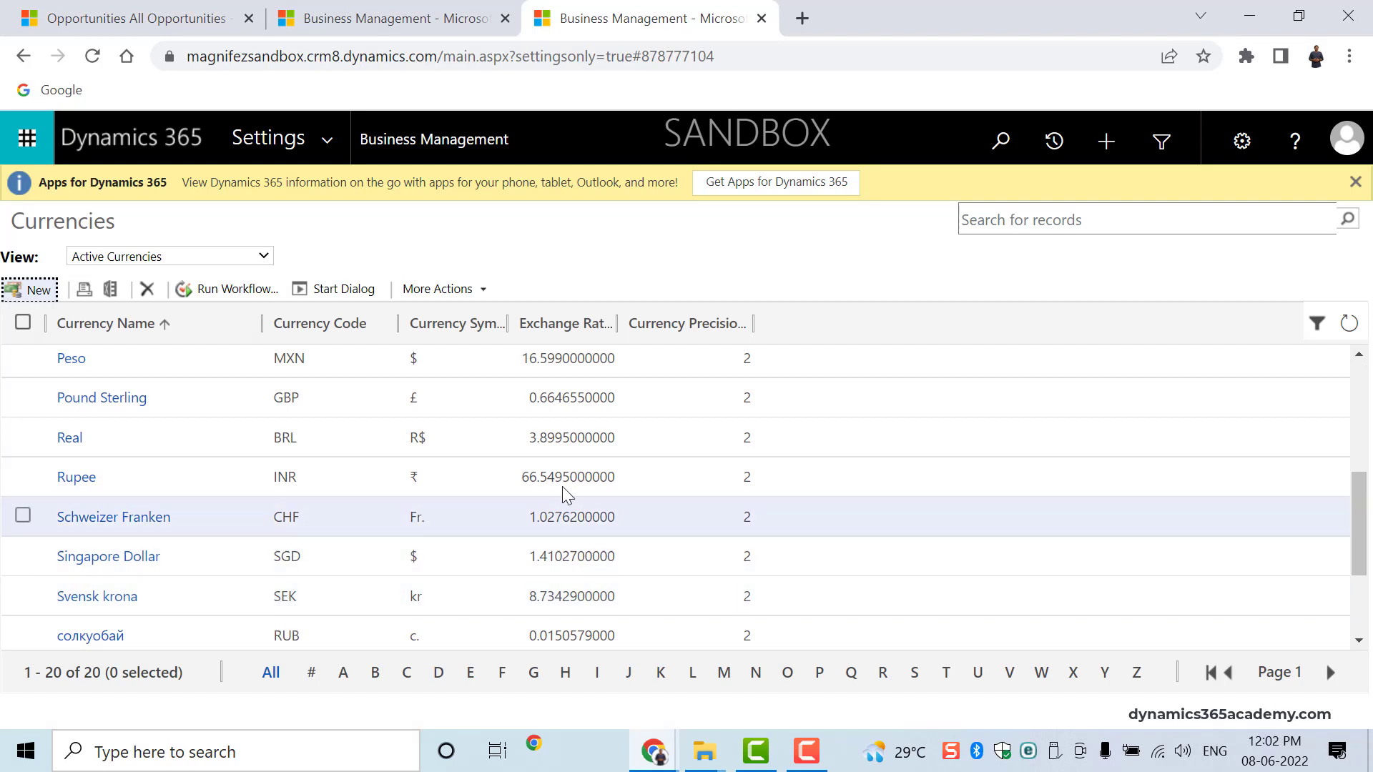
scroll(568, 484, up, 5)
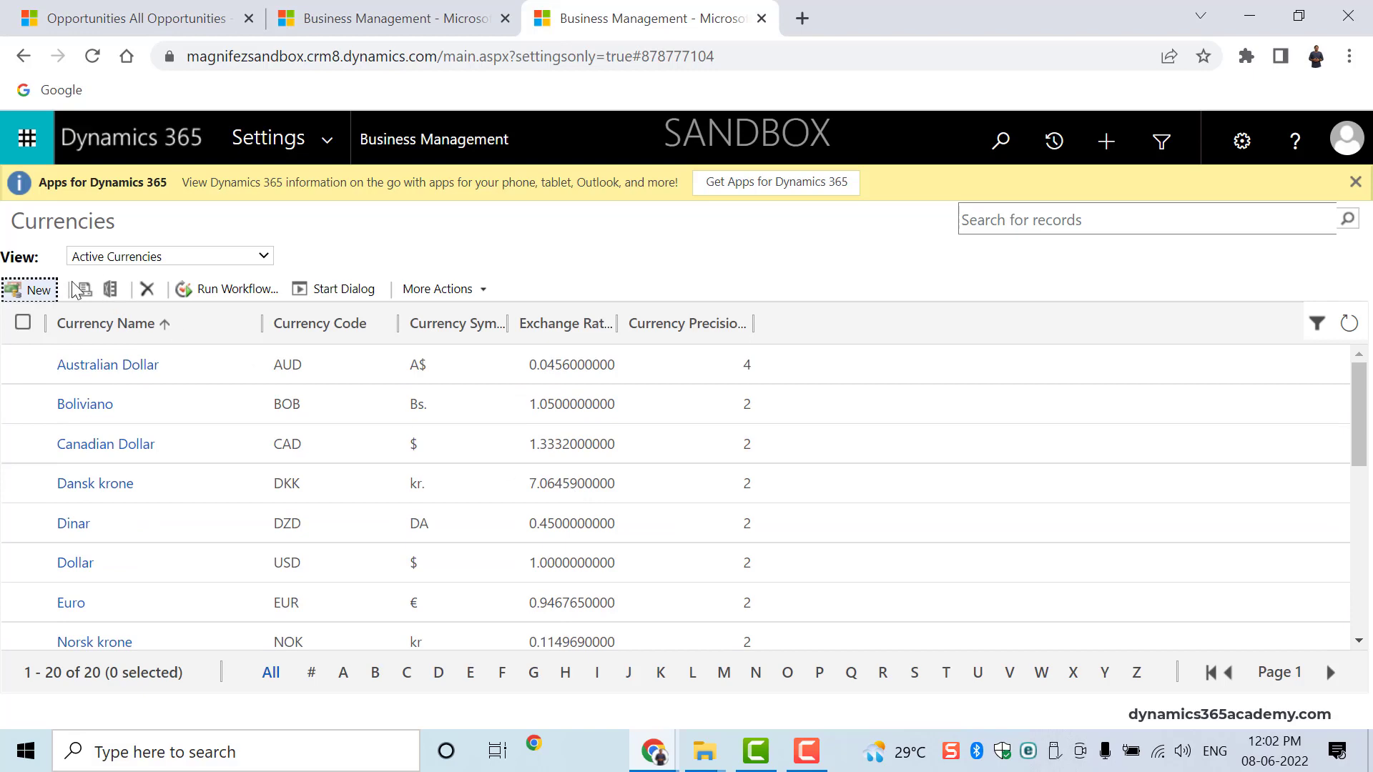
click(23, 288)
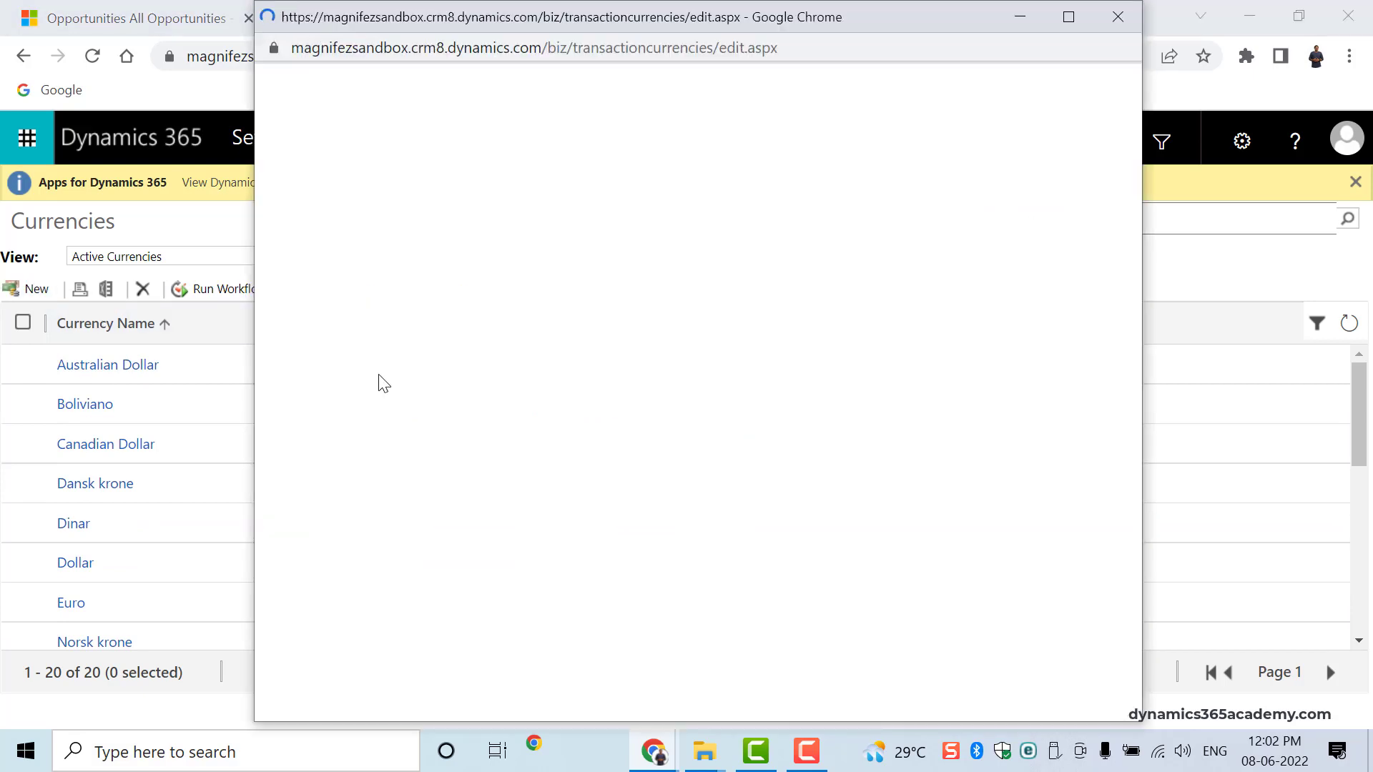
drag(599, 25, 529, 237)
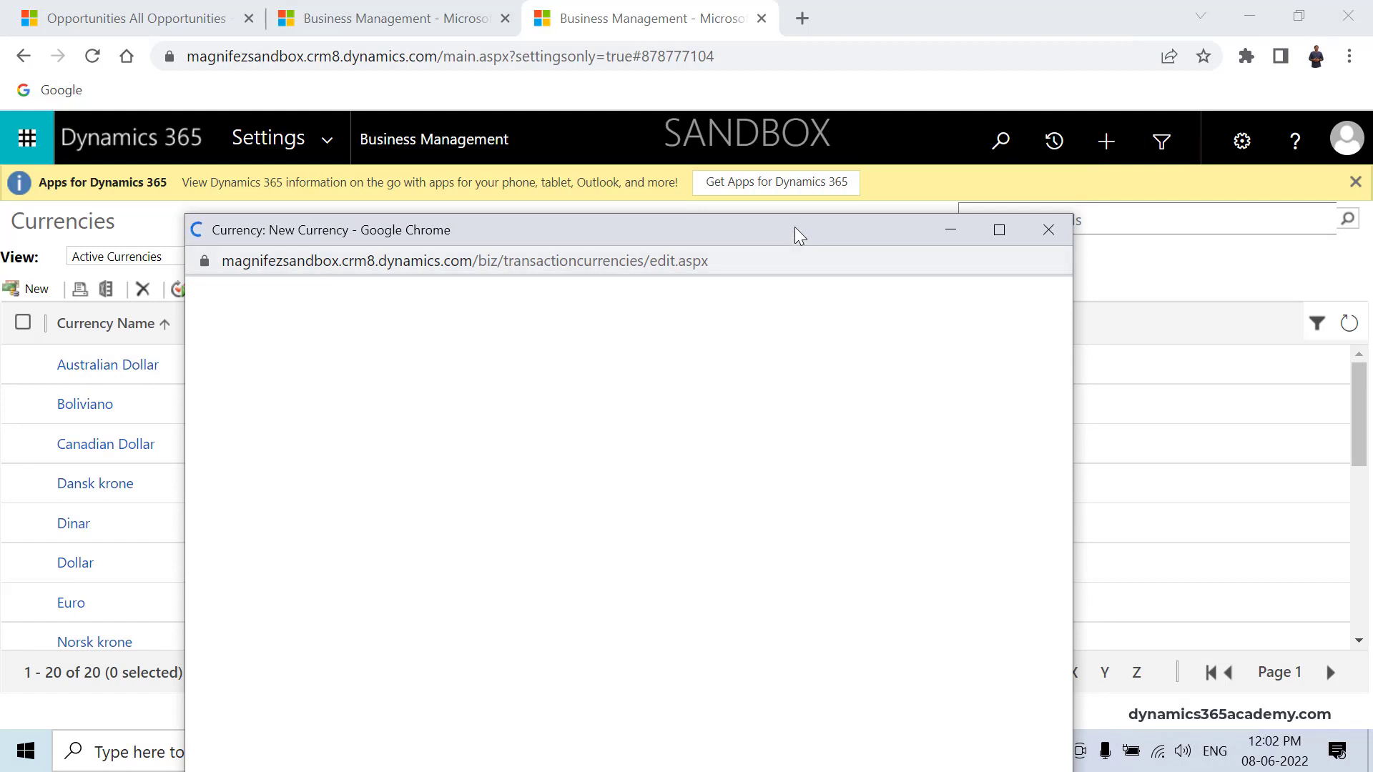
drag(794, 235, 795, 178)
click(635, 381)
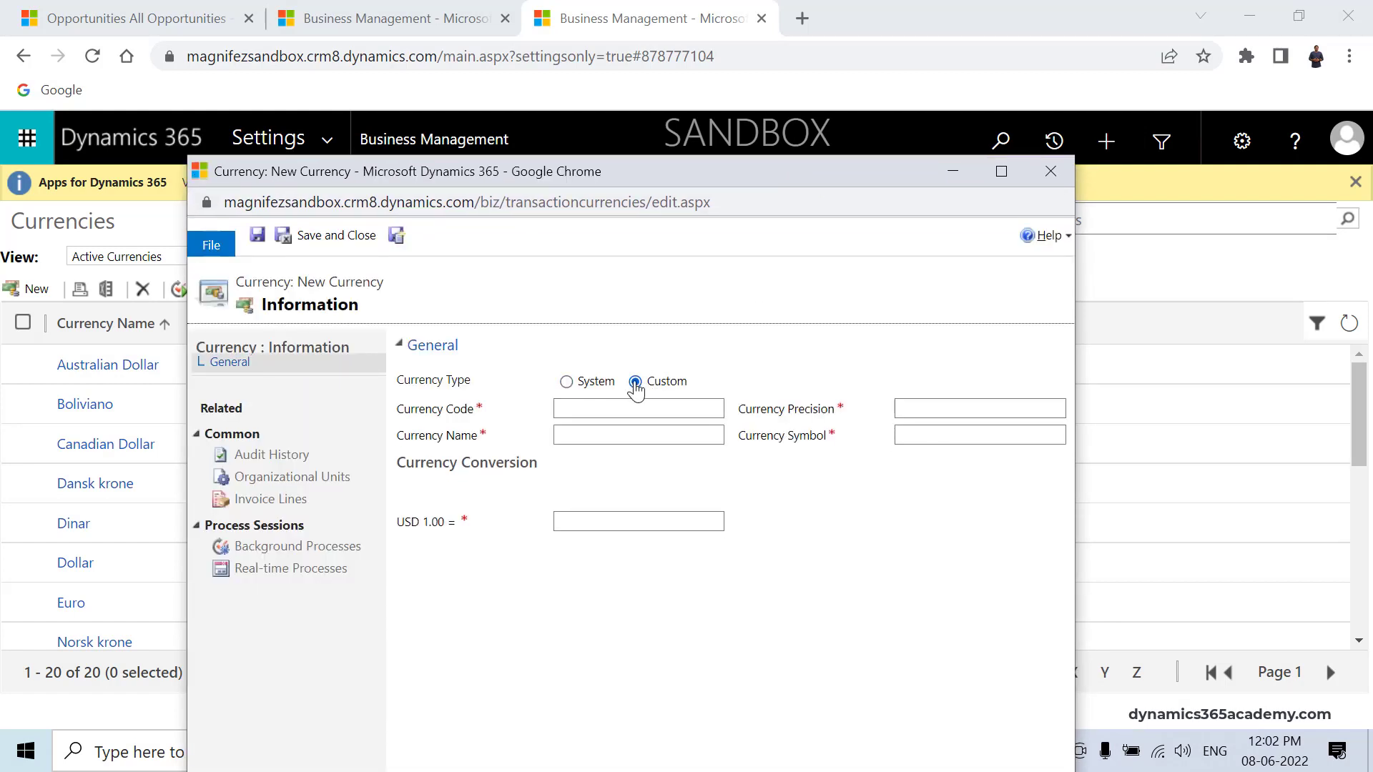
Step: Fill in the custom currency with code BTC, precision 2, name Bitcoin - Crypto and symbol B
click(657, 405)
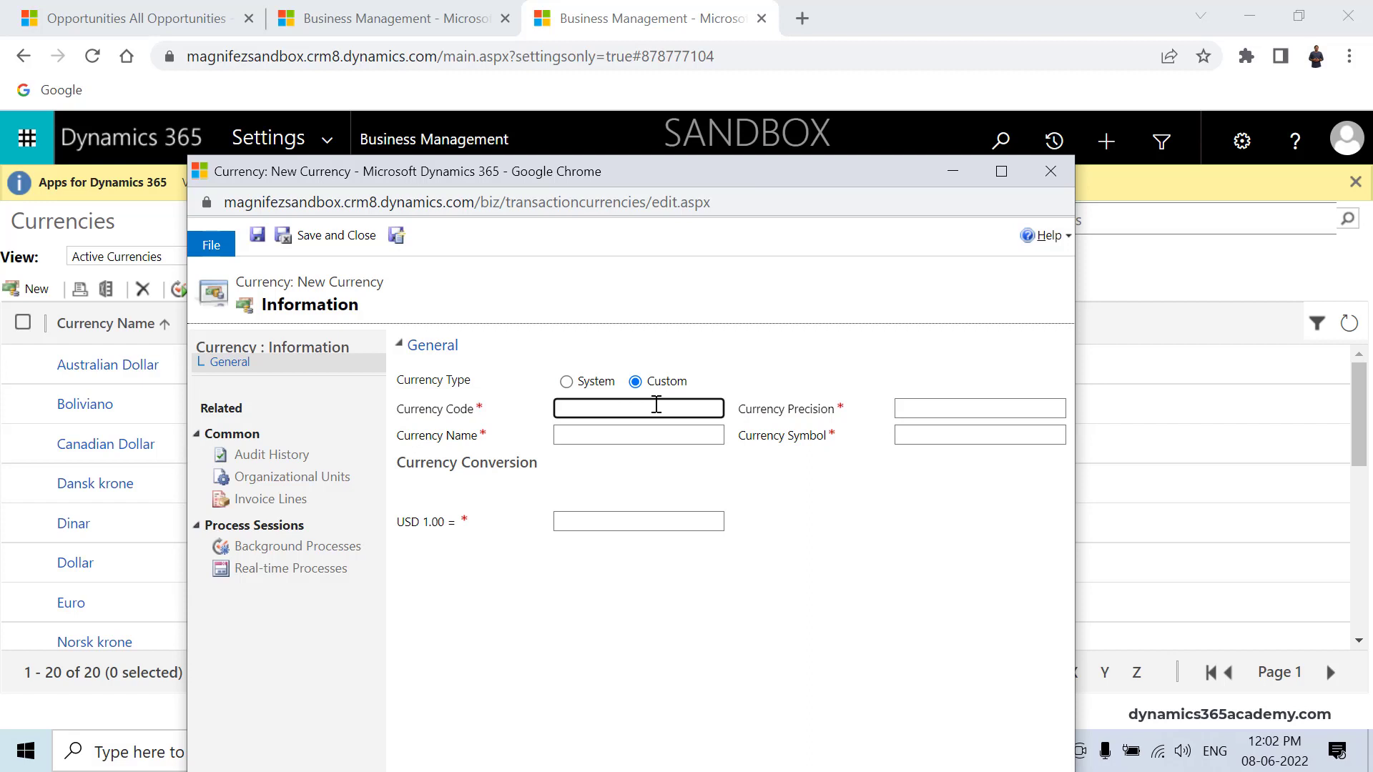
text(BTC)
click(923, 407)
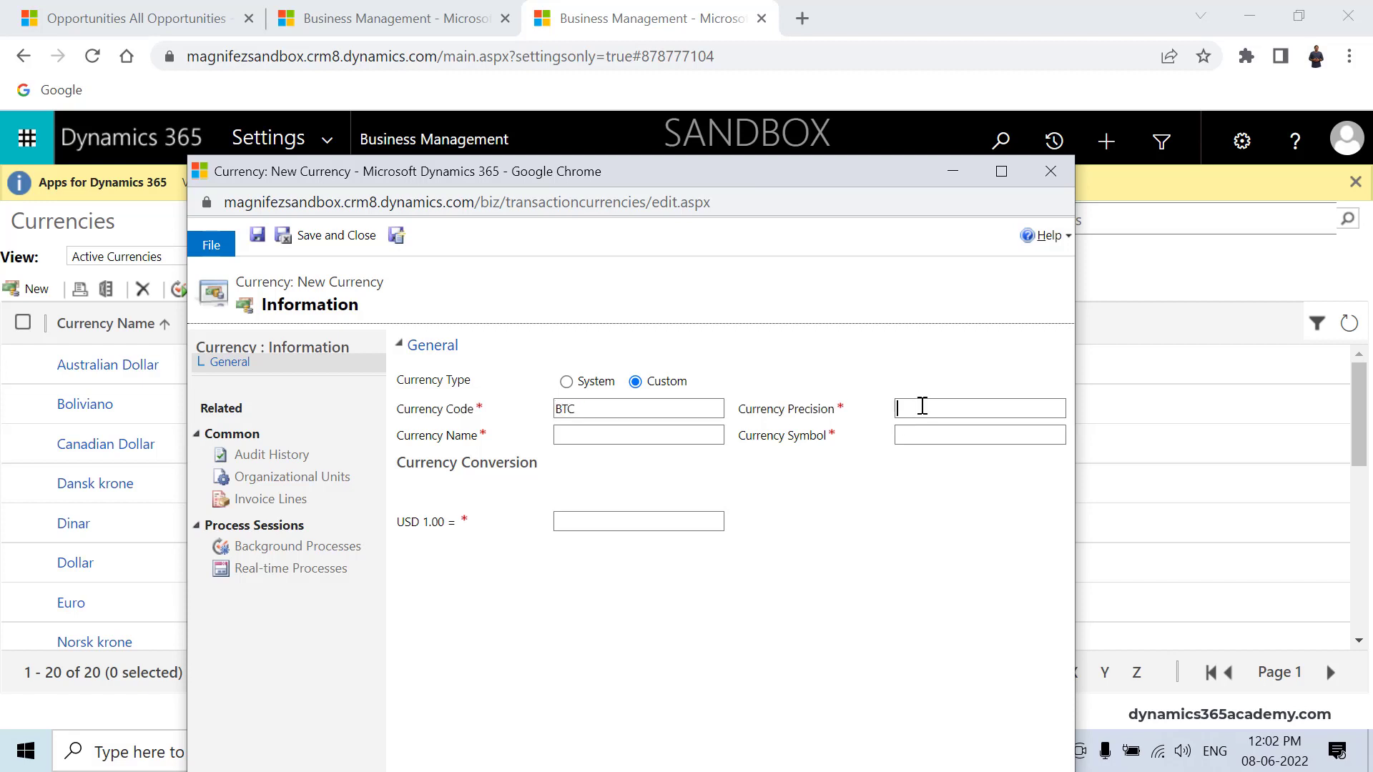
text(2)
key(shift+Tab)
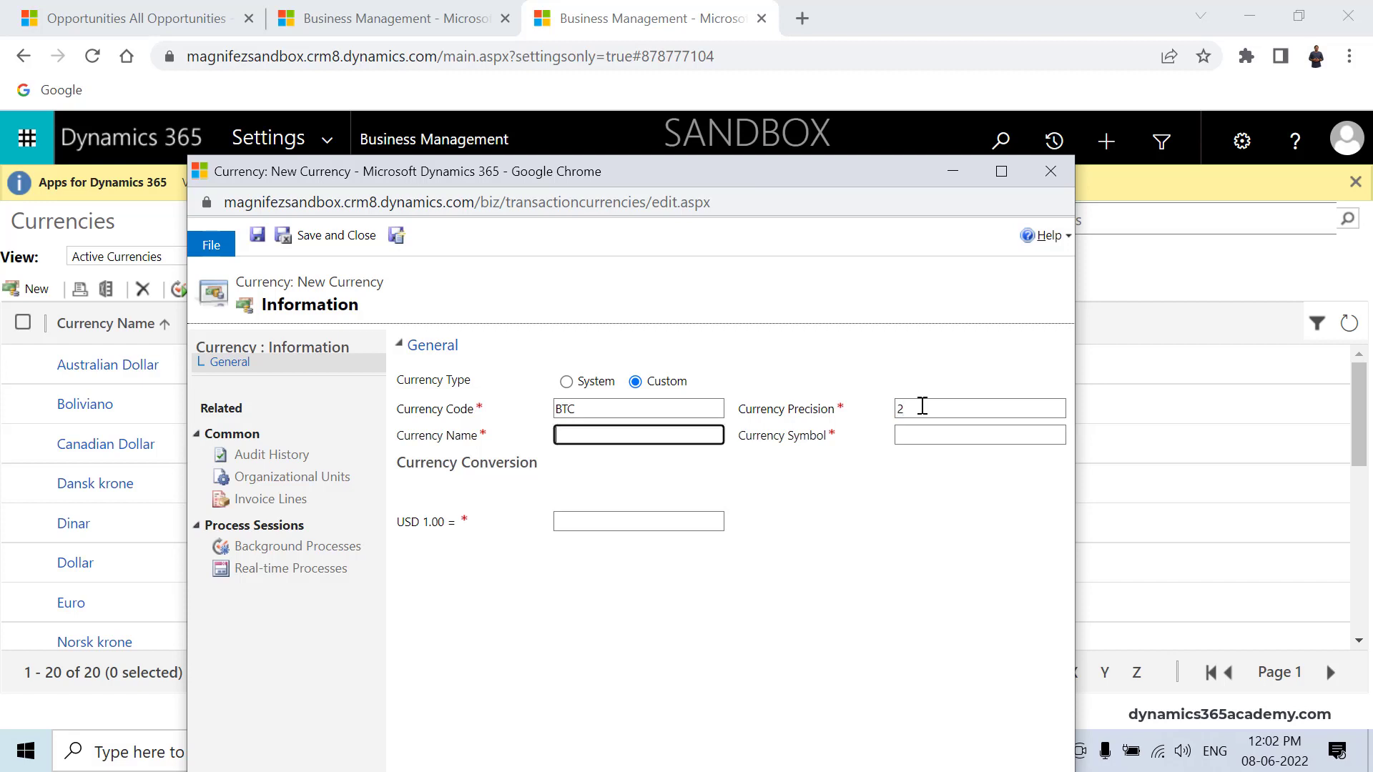
text(Bitcoin - Crypto)
click(980, 433)
text(B)
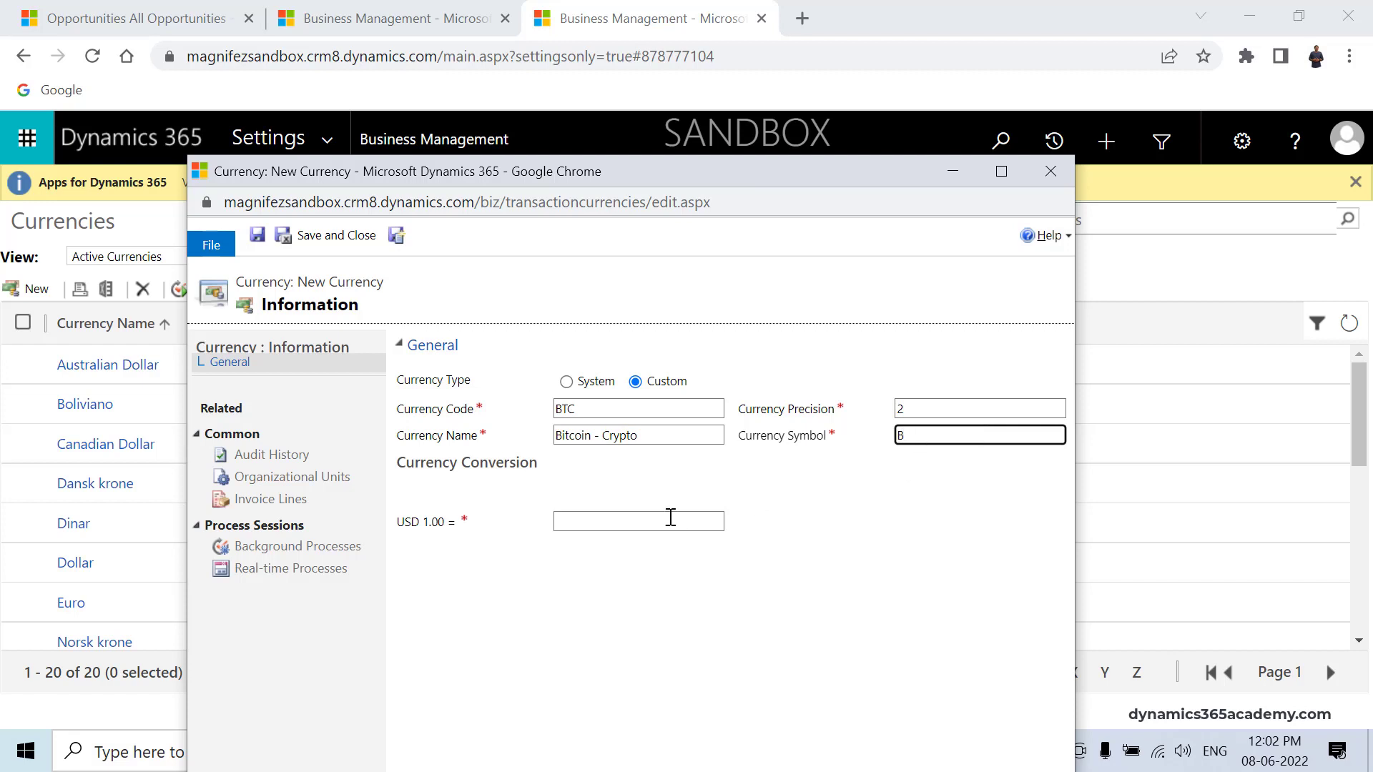
Step: Set the Bitcoin exchange rate to .0000055 per USD 1.00, and save and close the record
click(622, 528)
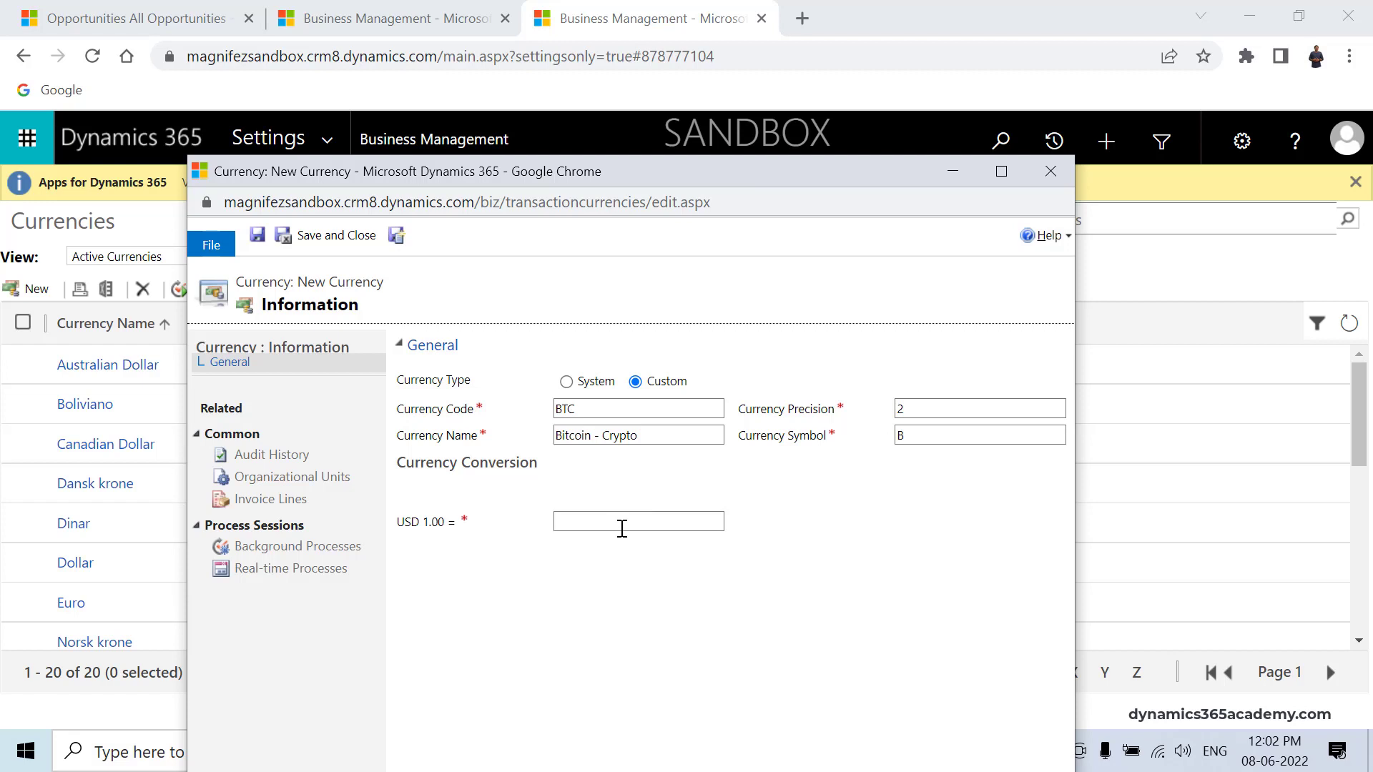
text(.0000055)
click(335, 237)
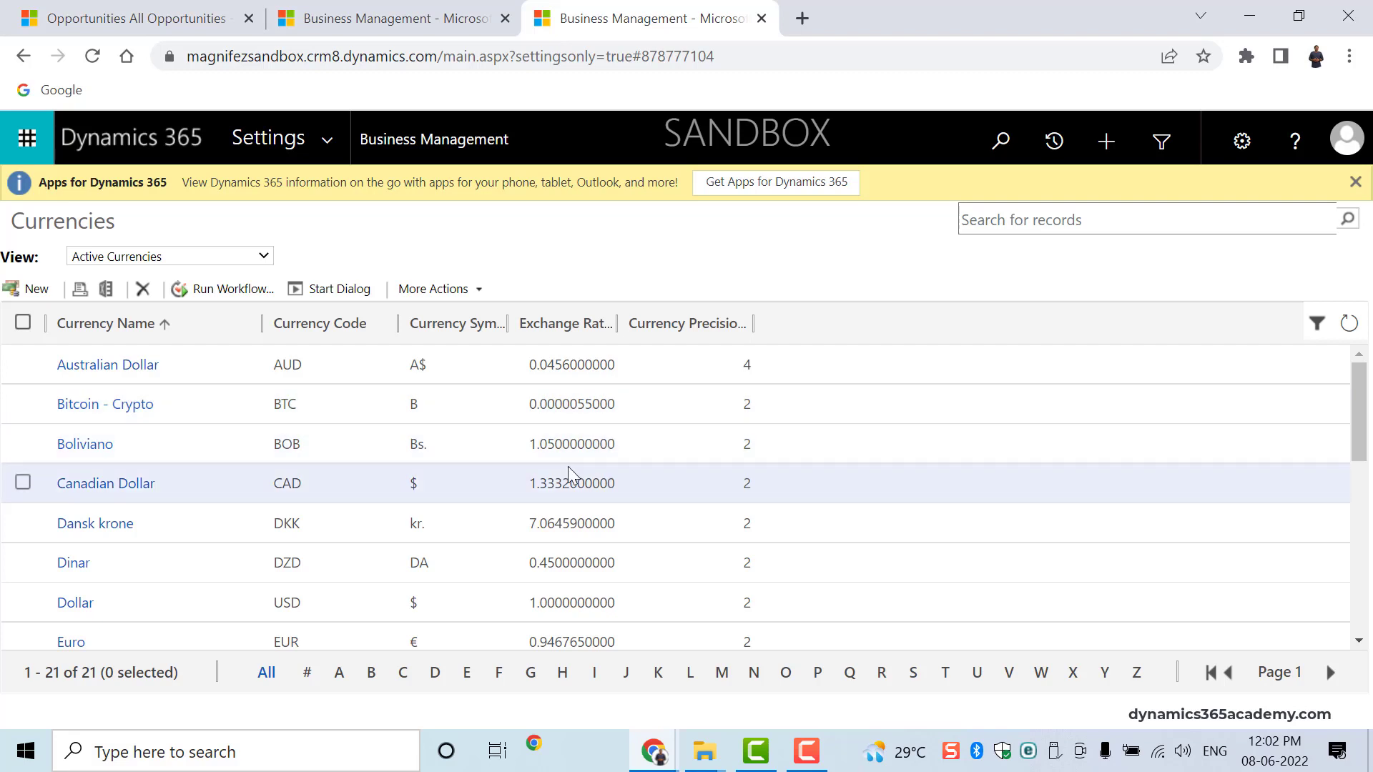
Step: Look through the active currencies list and search it for BOB and again with a shortened term
scroll(512, 551, down, 3)
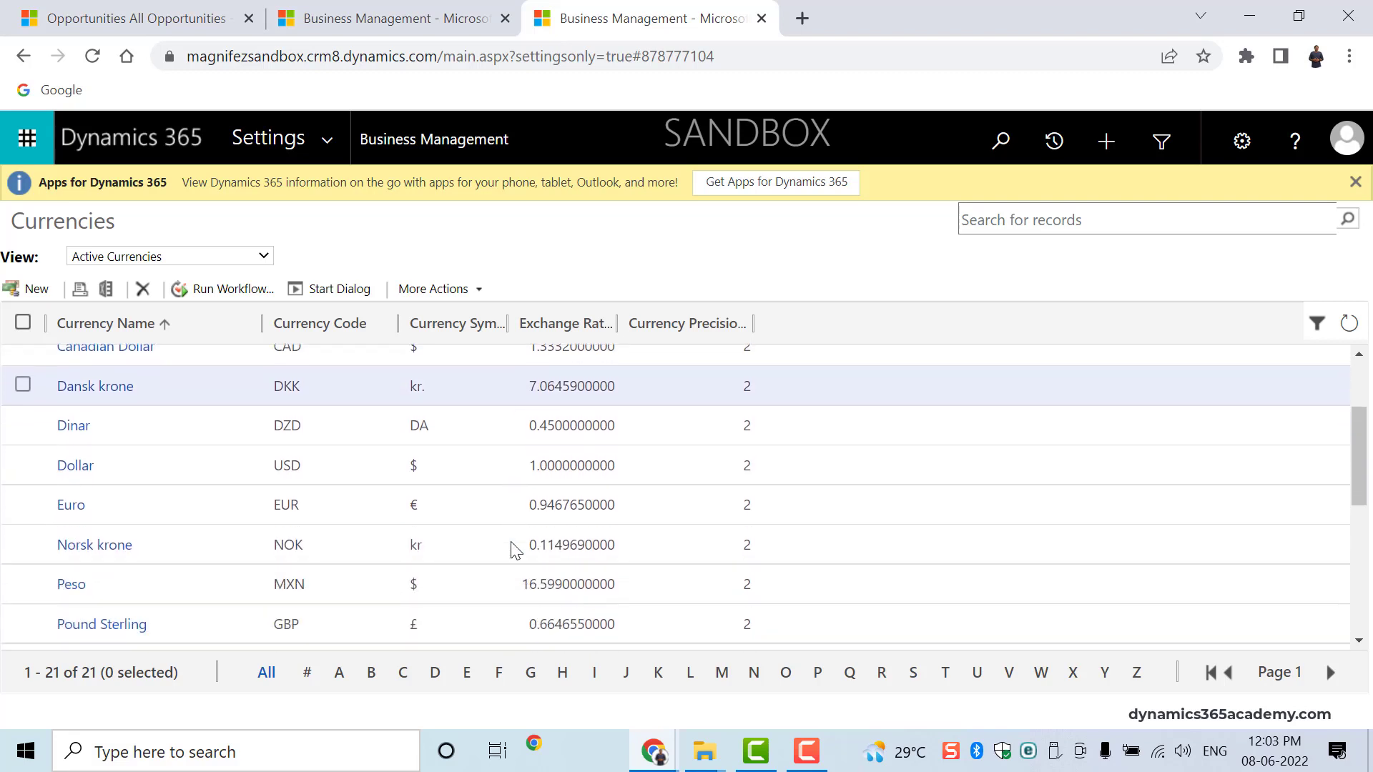
scroll(512, 551, down, 6)
scroll(512, 551, up, 10)
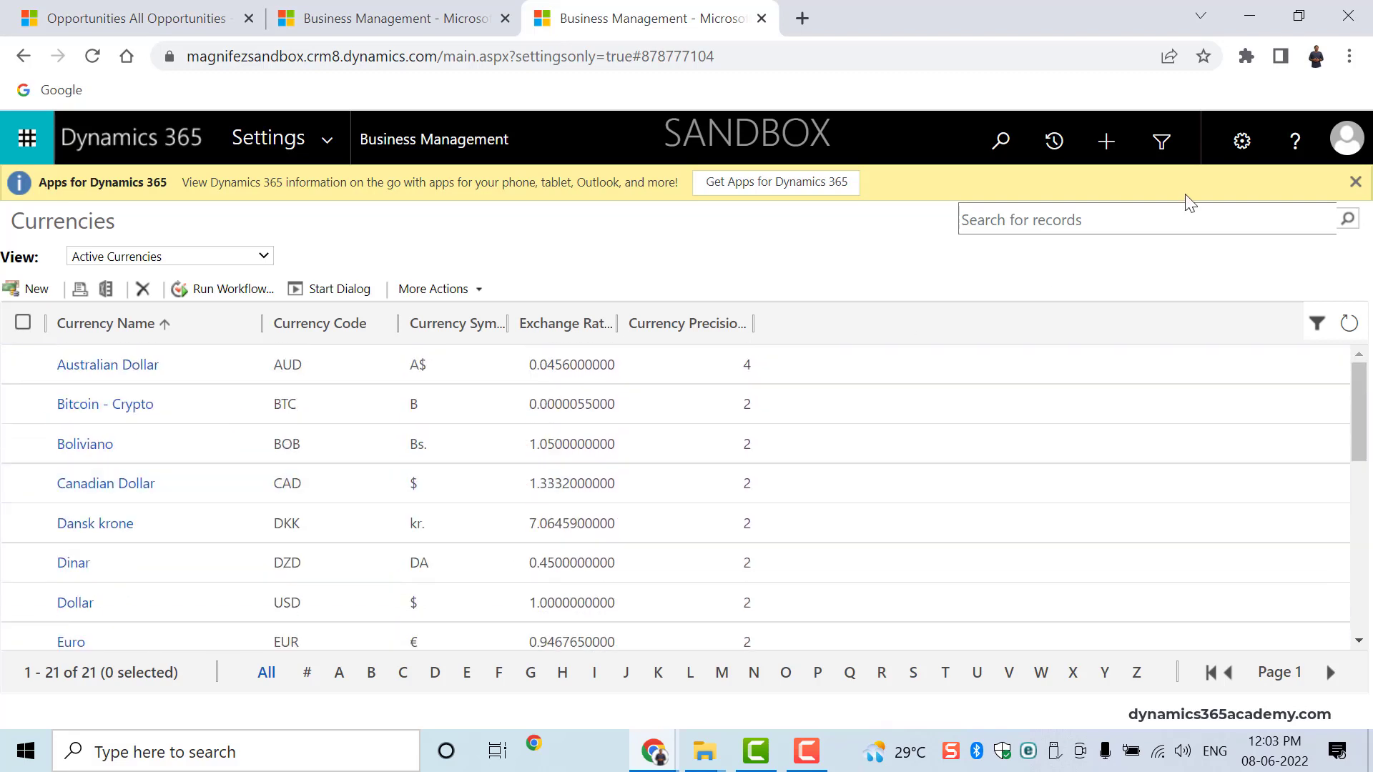
click(1111, 215)
text(BOB)
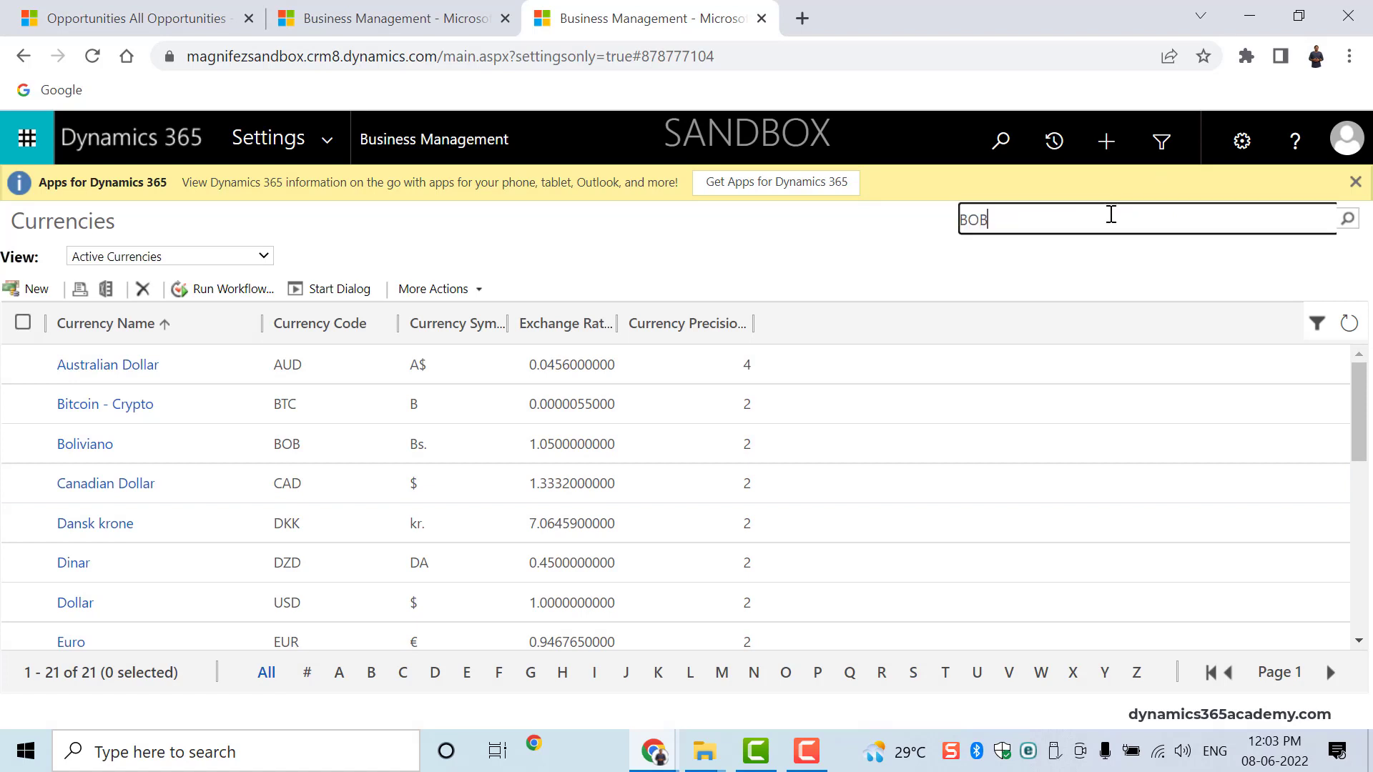
key(Return)
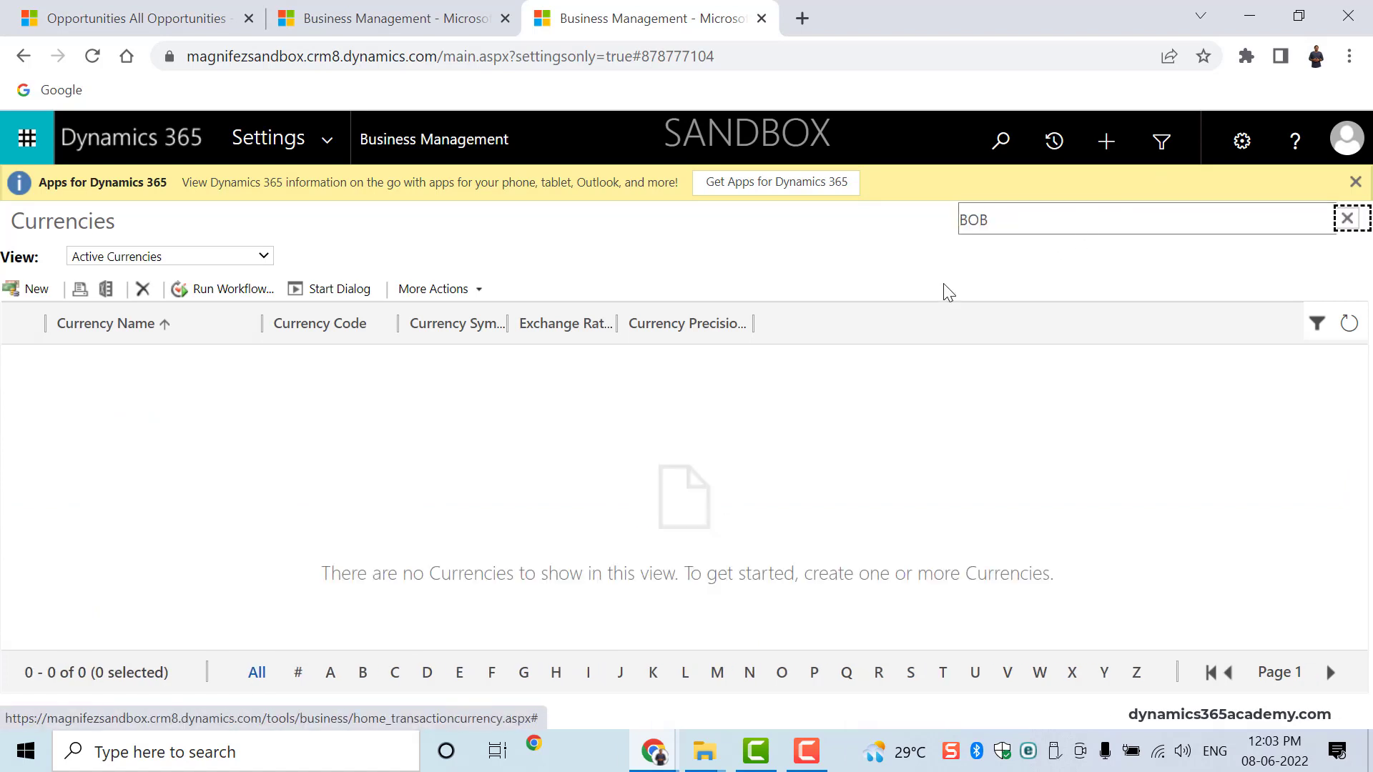
click(1015, 230)
key(BackSpace)
key(BackSpace)
key(Return)
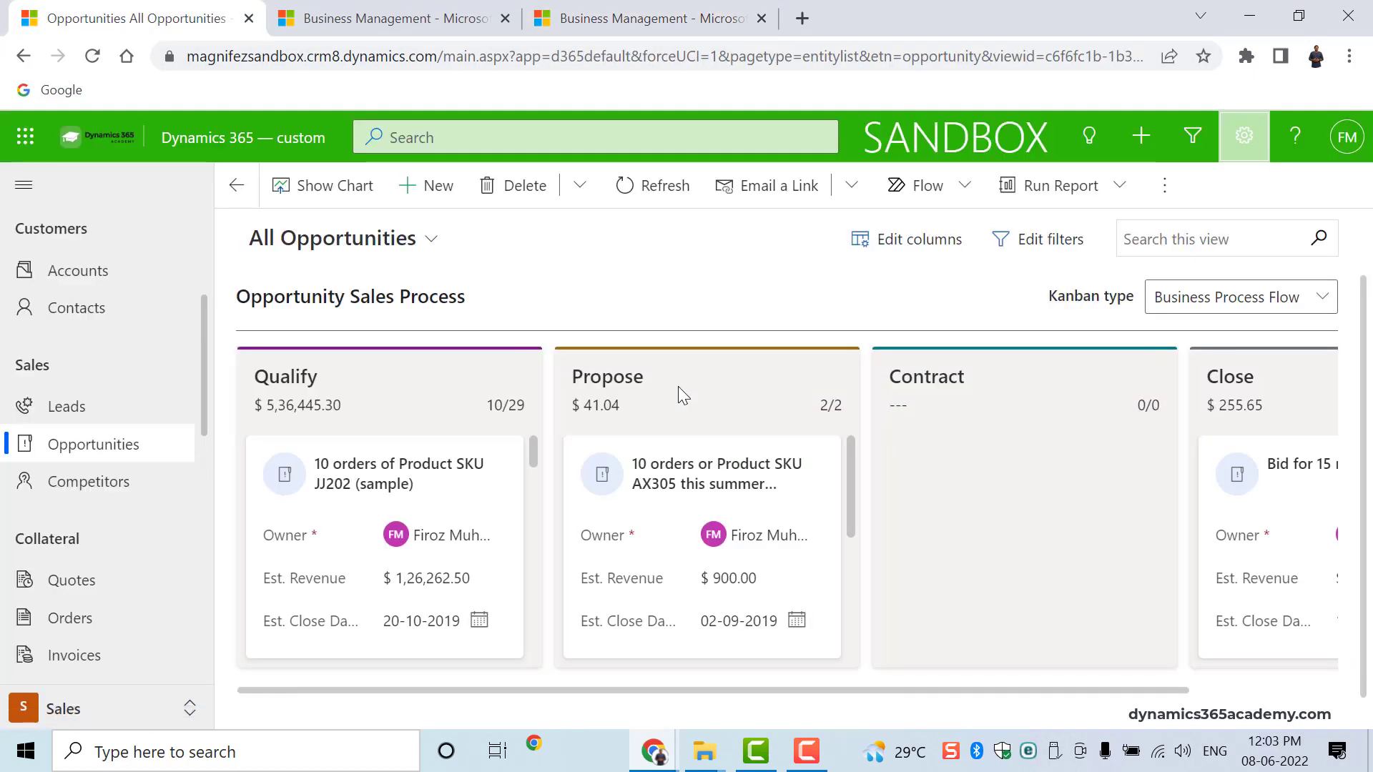
Step: In the opportunity "10 orders of Product SKU JJ202 (sample)", try to change the currency to Boliviano and save
click(422, 477)
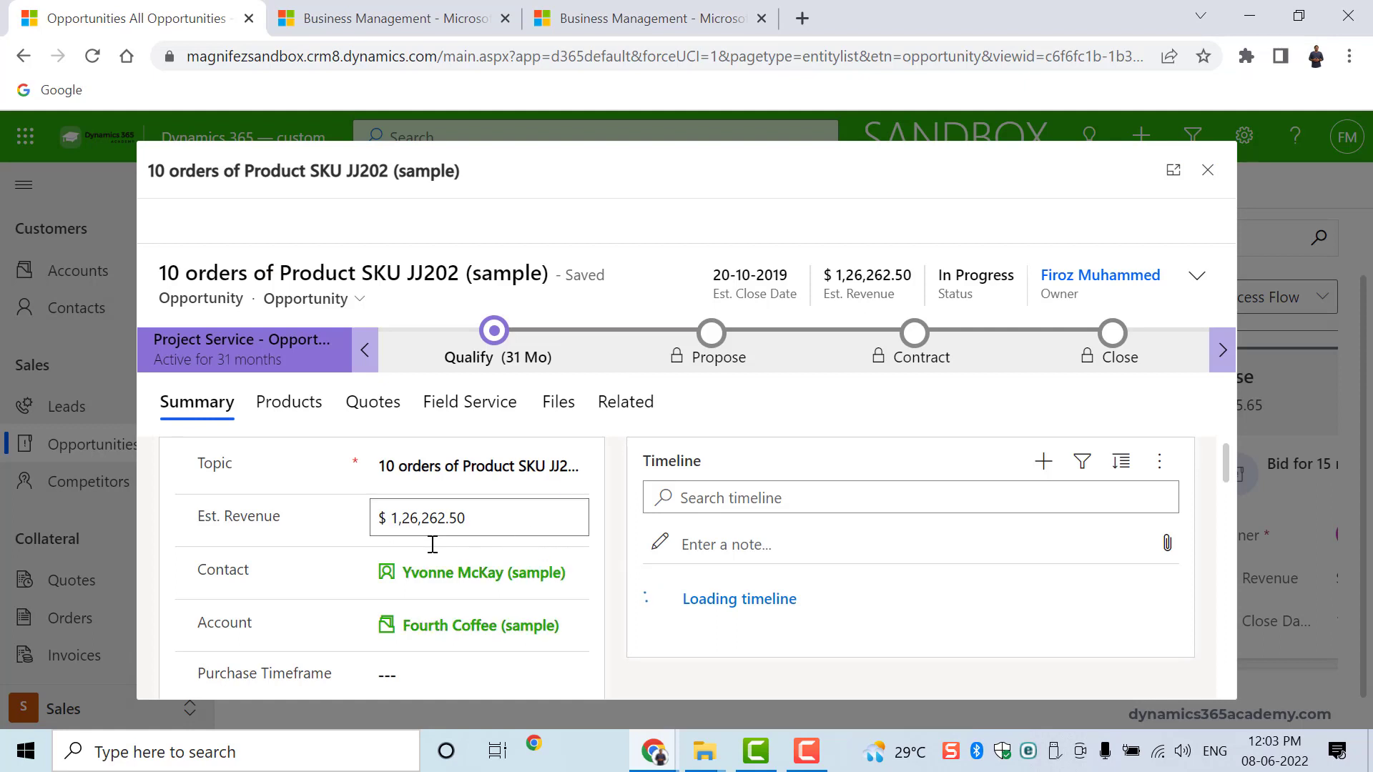
scroll(492, 523, down, 4)
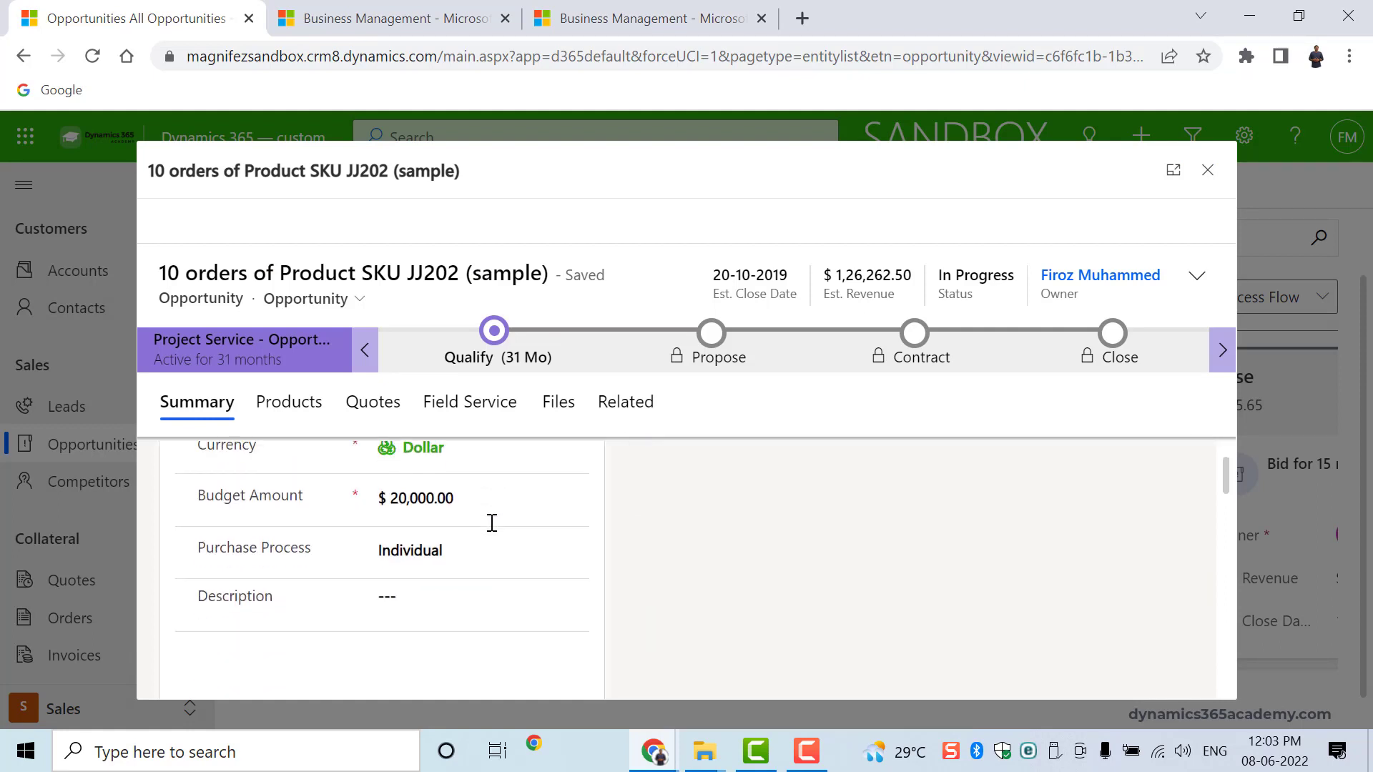
scroll(491, 524, up, 1)
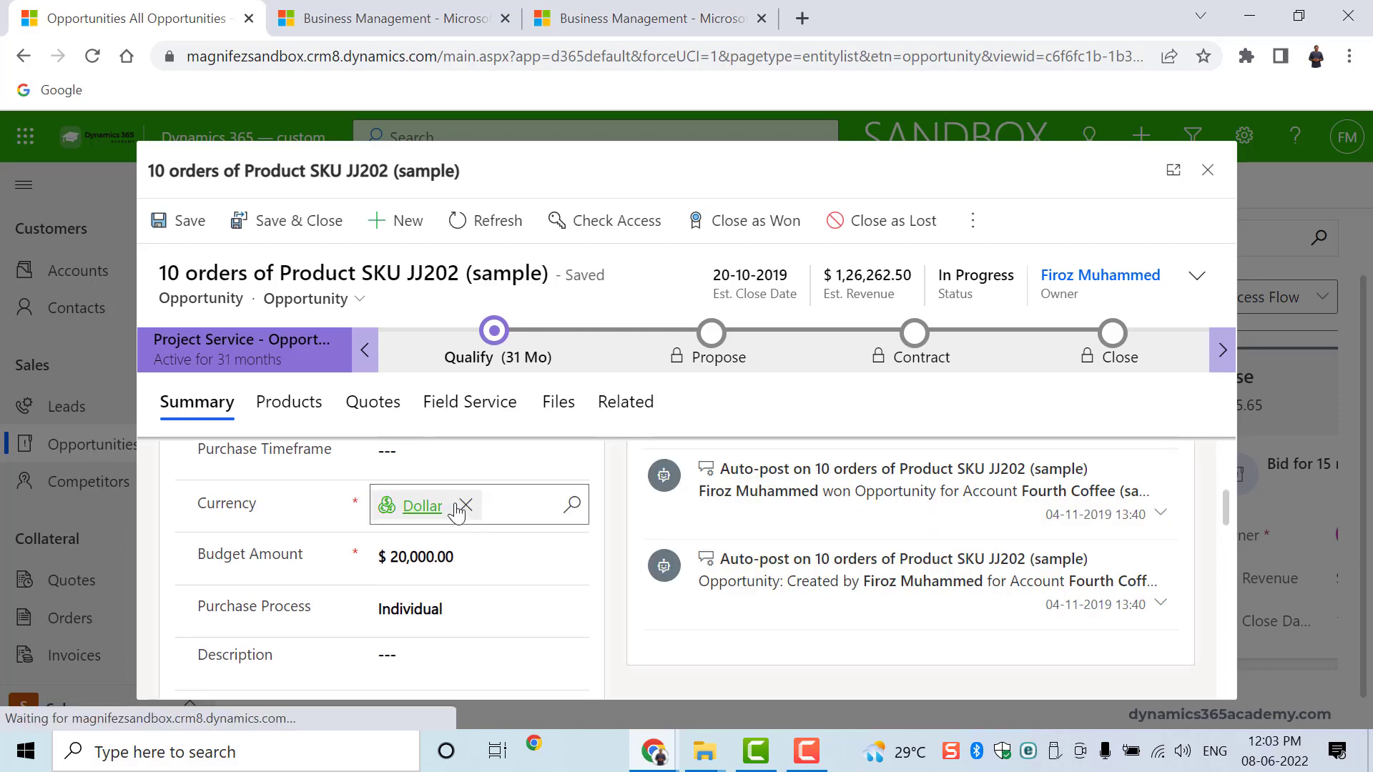
click(471, 504)
text(B)
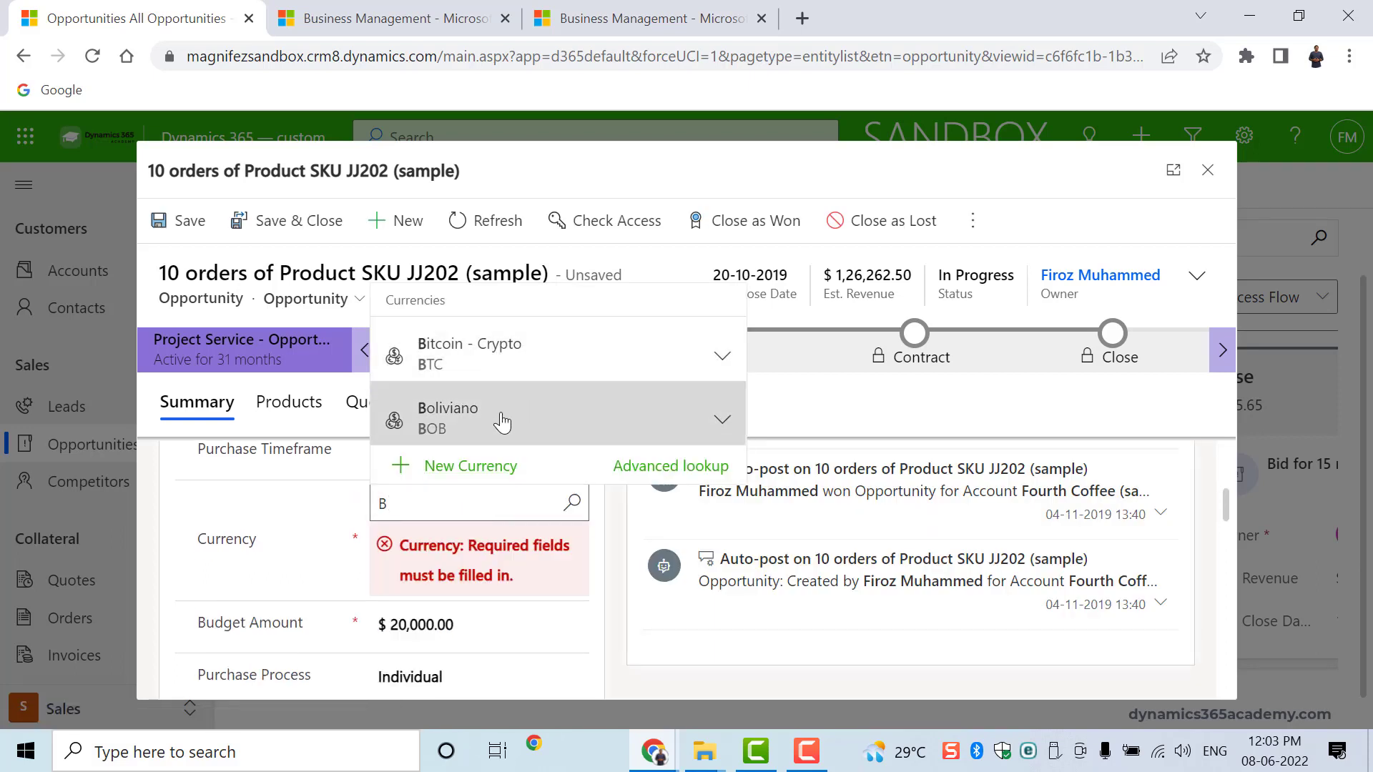
click(501, 422)
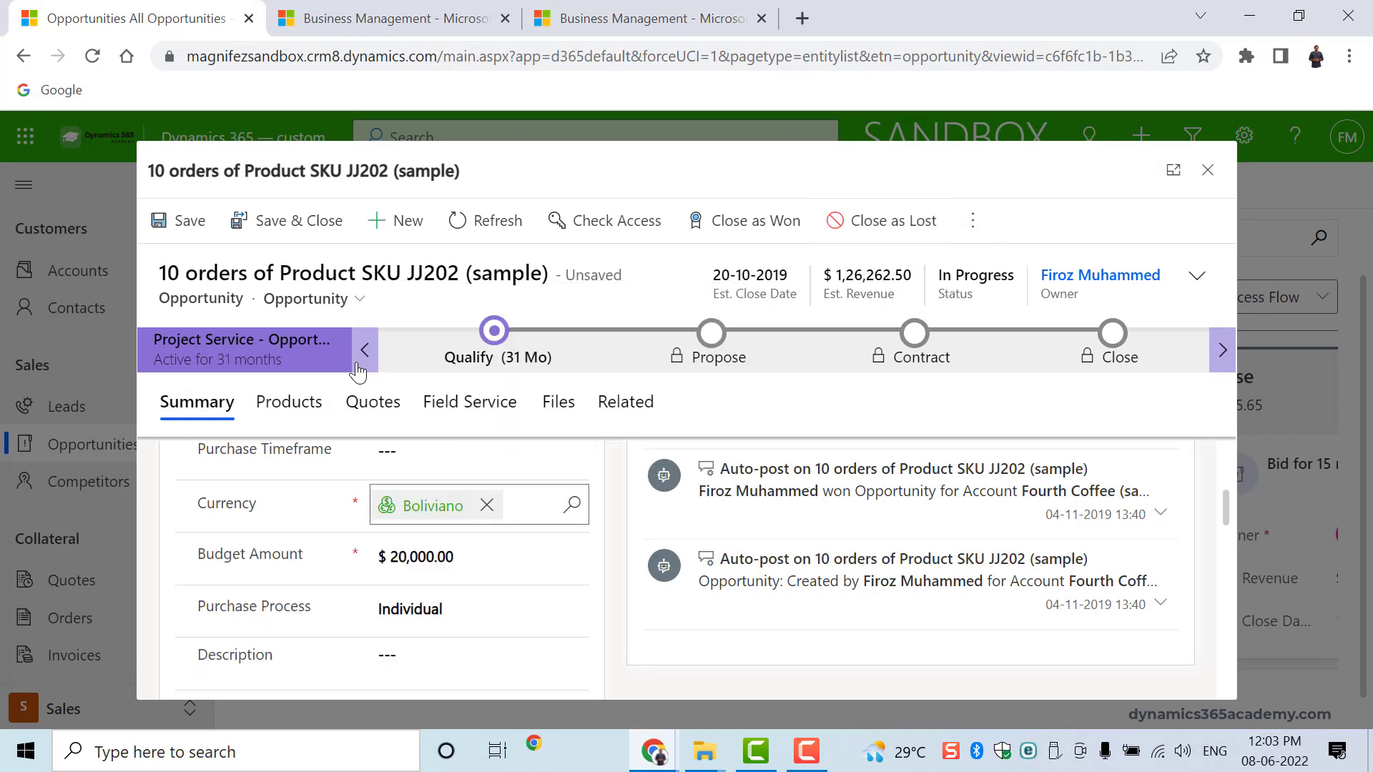
click(192, 231)
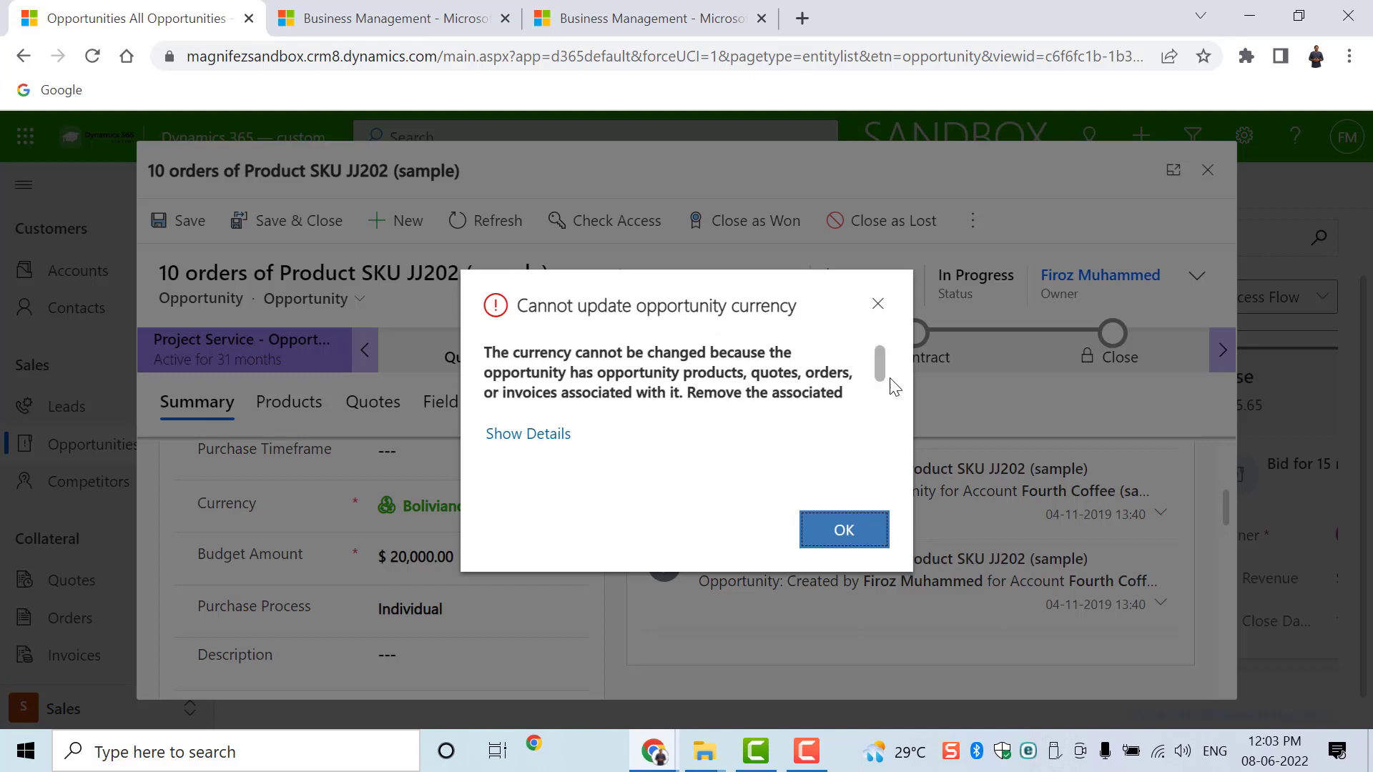
Step: Try saving the sample opportunity once more on closing it, and discard the currency change
click(879, 306)
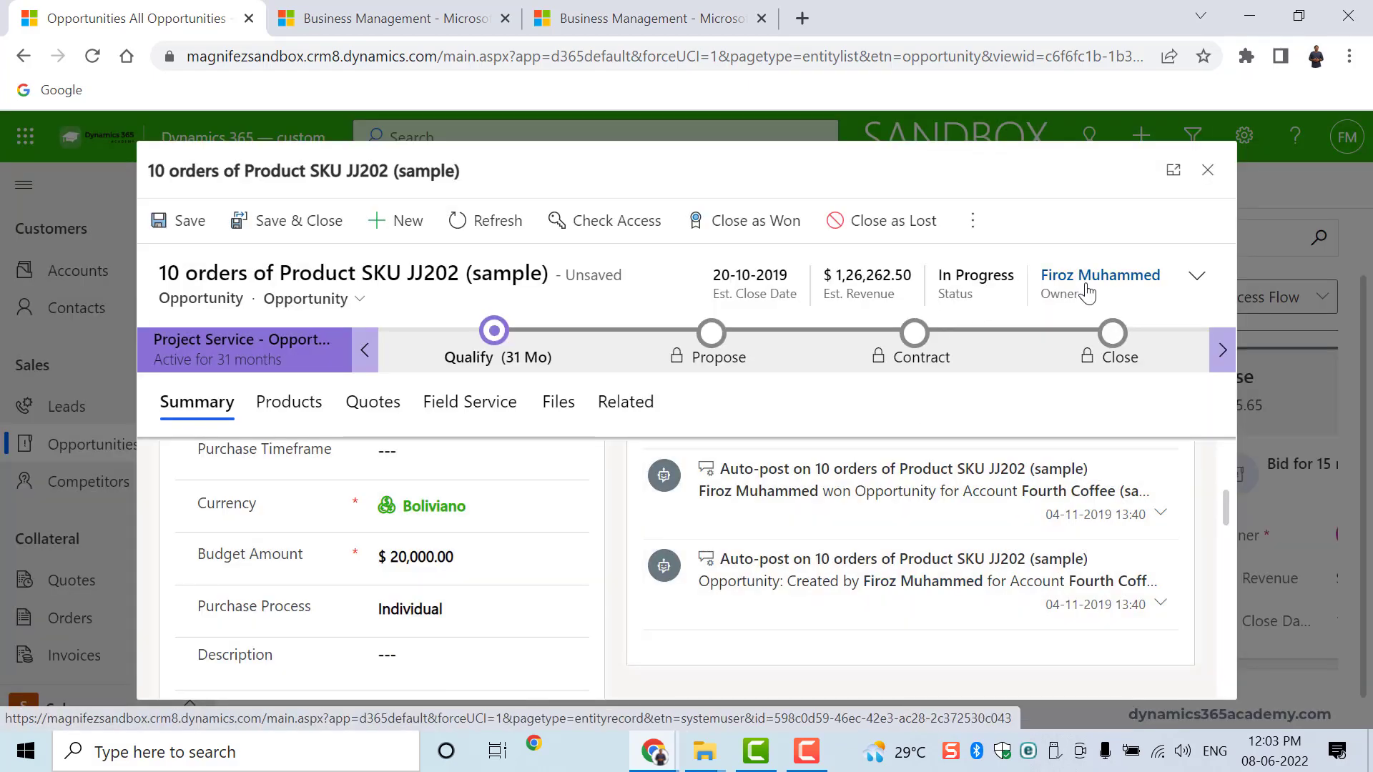
click(1207, 179)
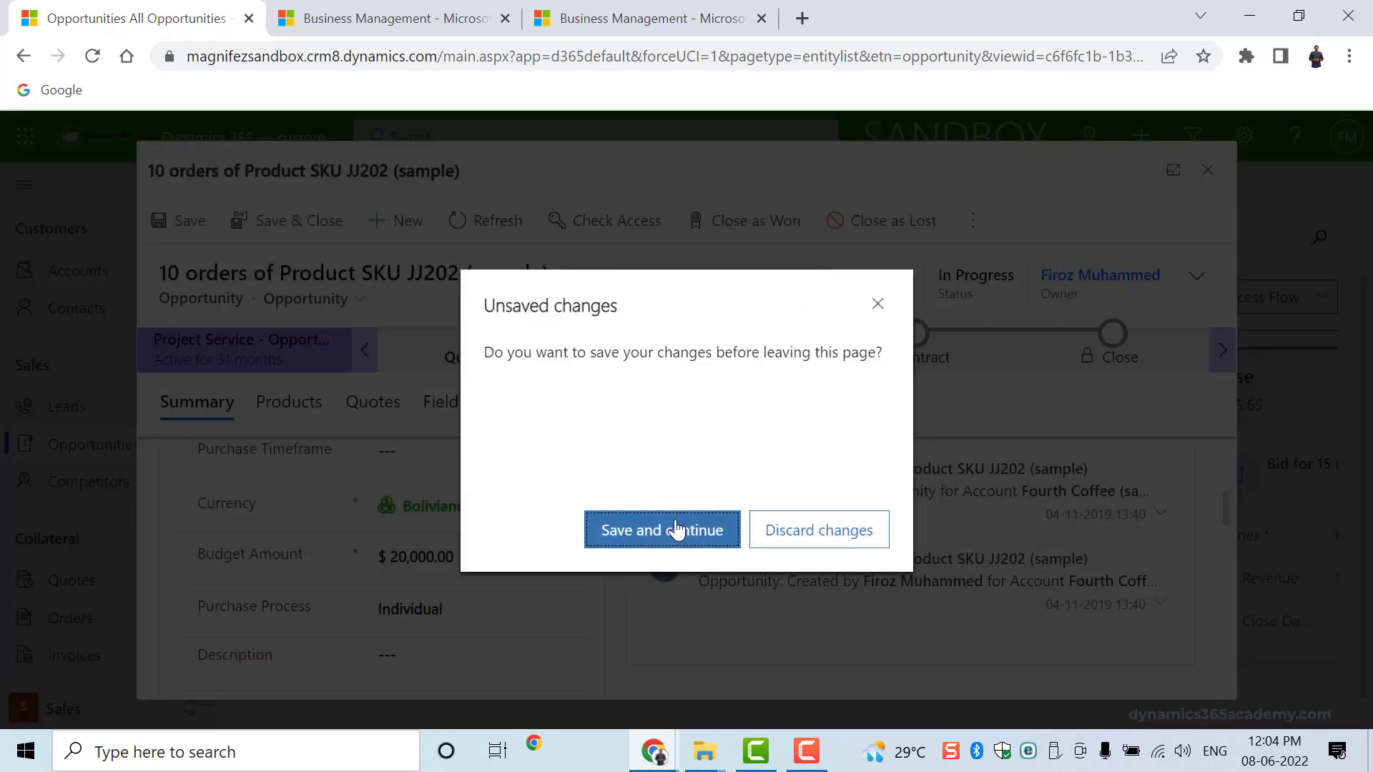
click(676, 531)
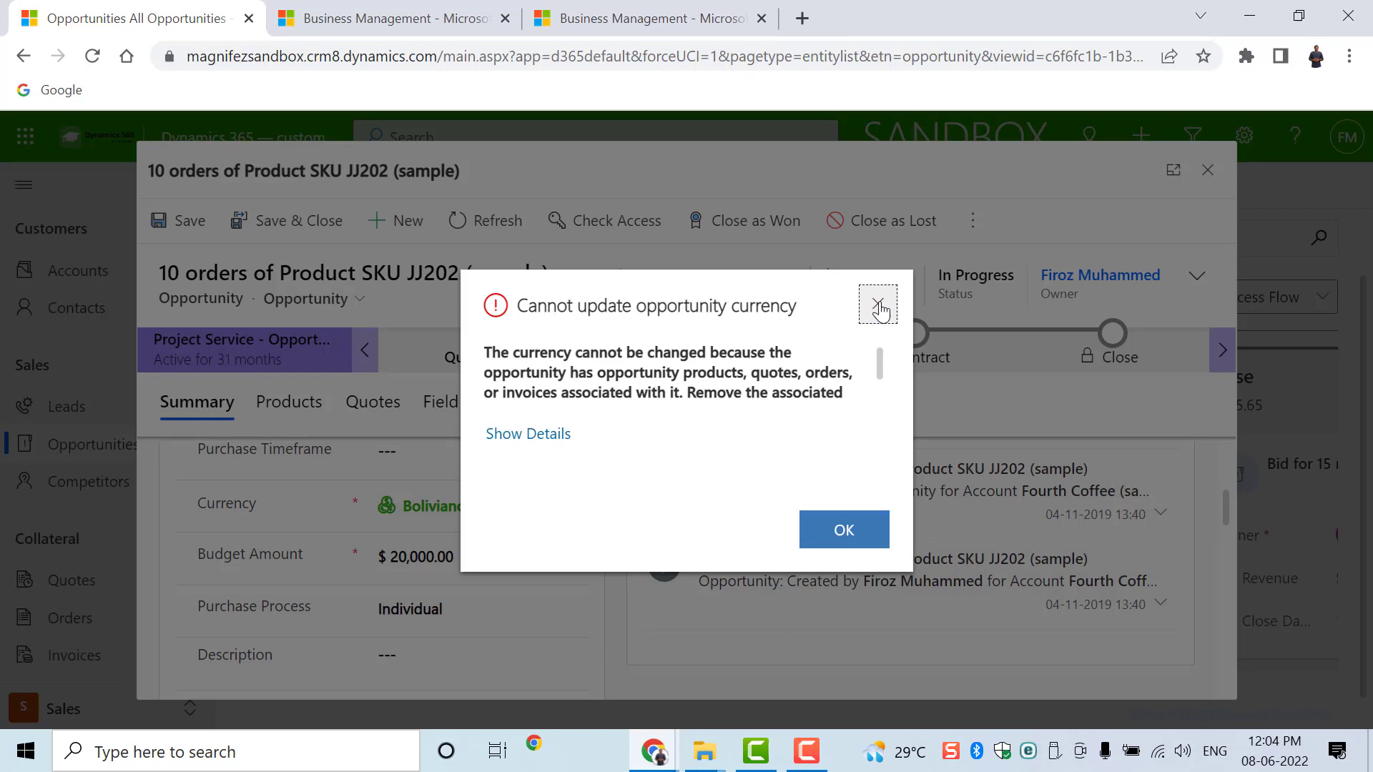
click(877, 305)
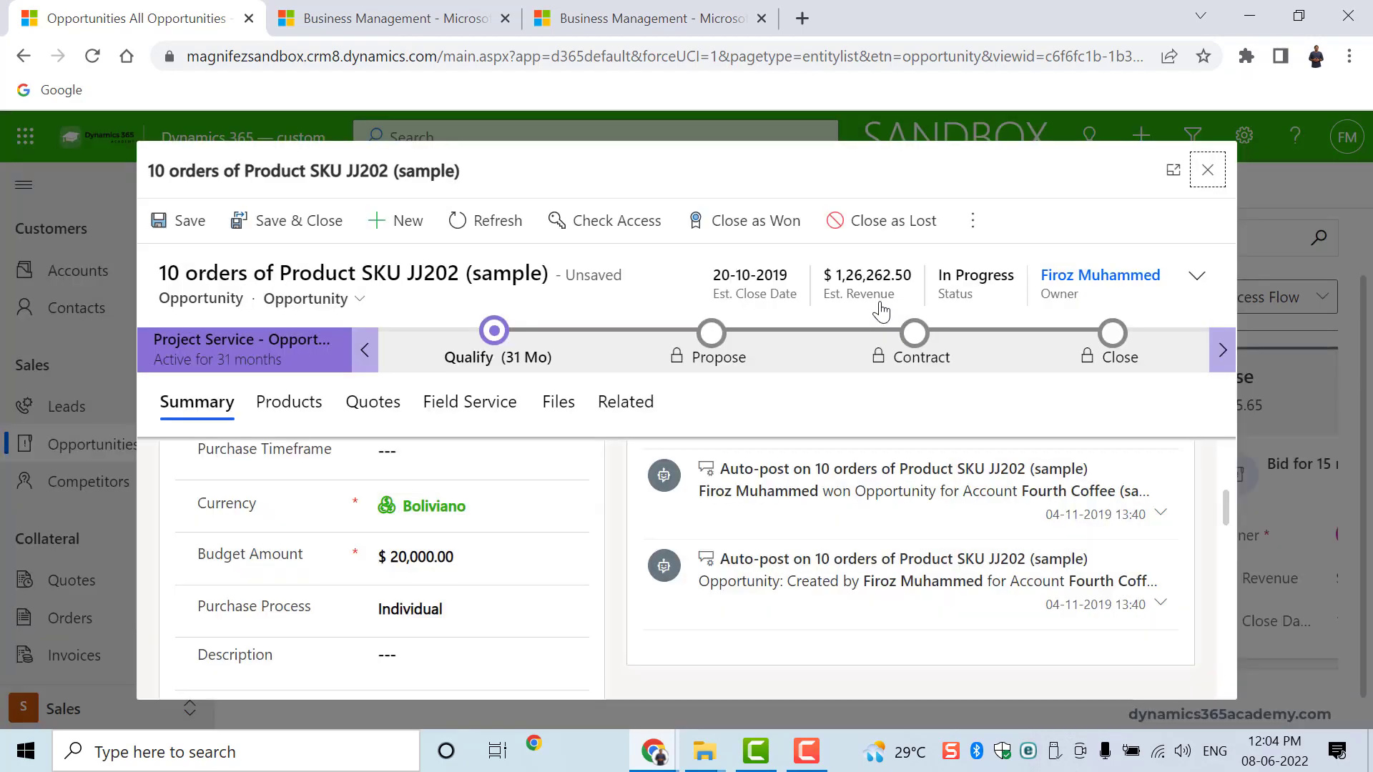
click(1207, 170)
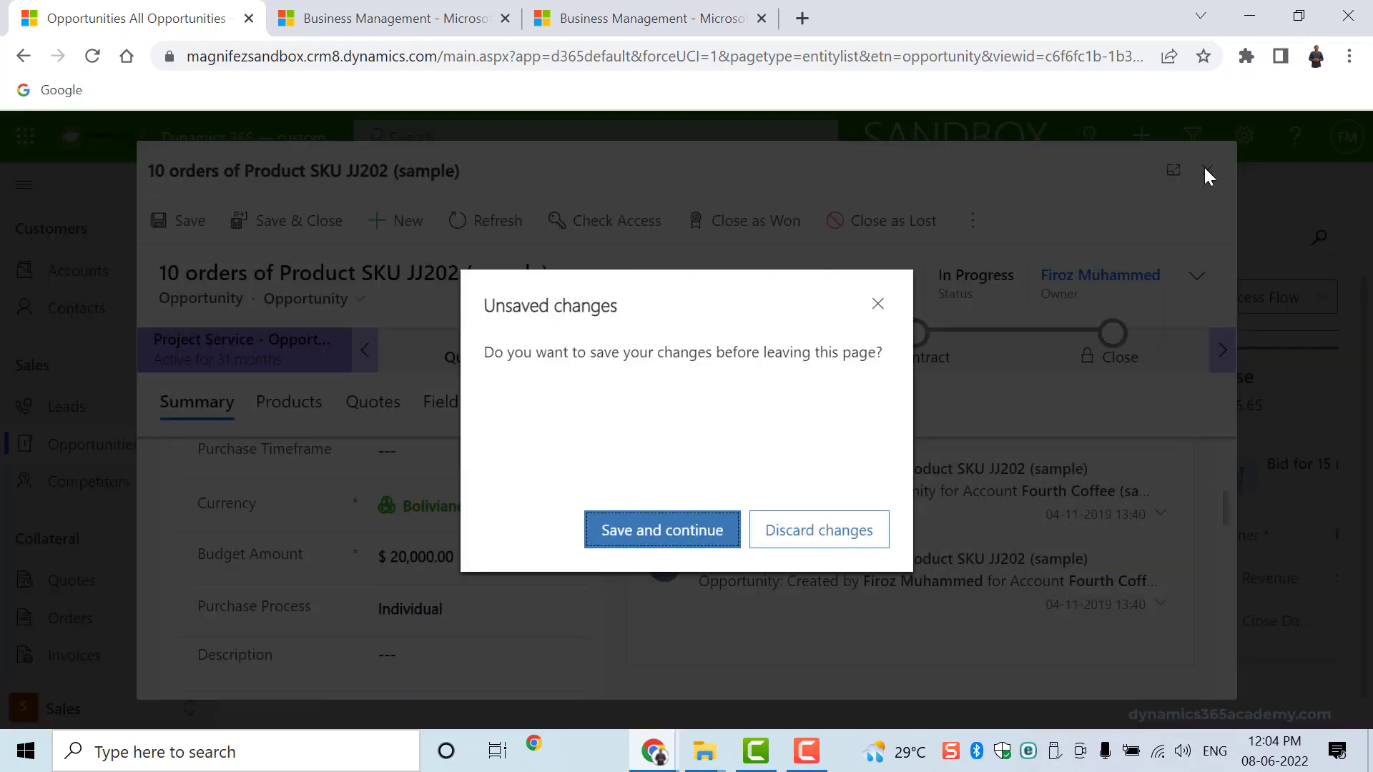
click(817, 530)
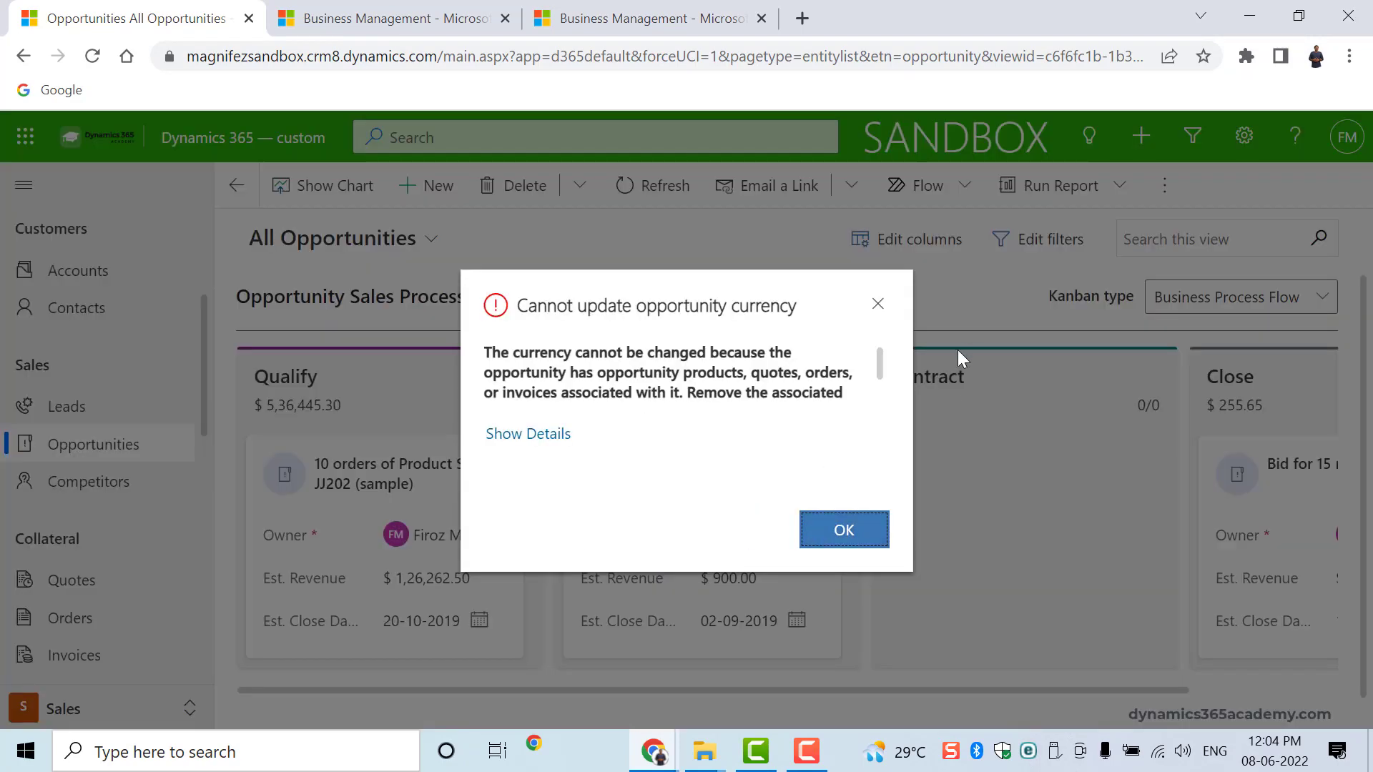
click(843, 533)
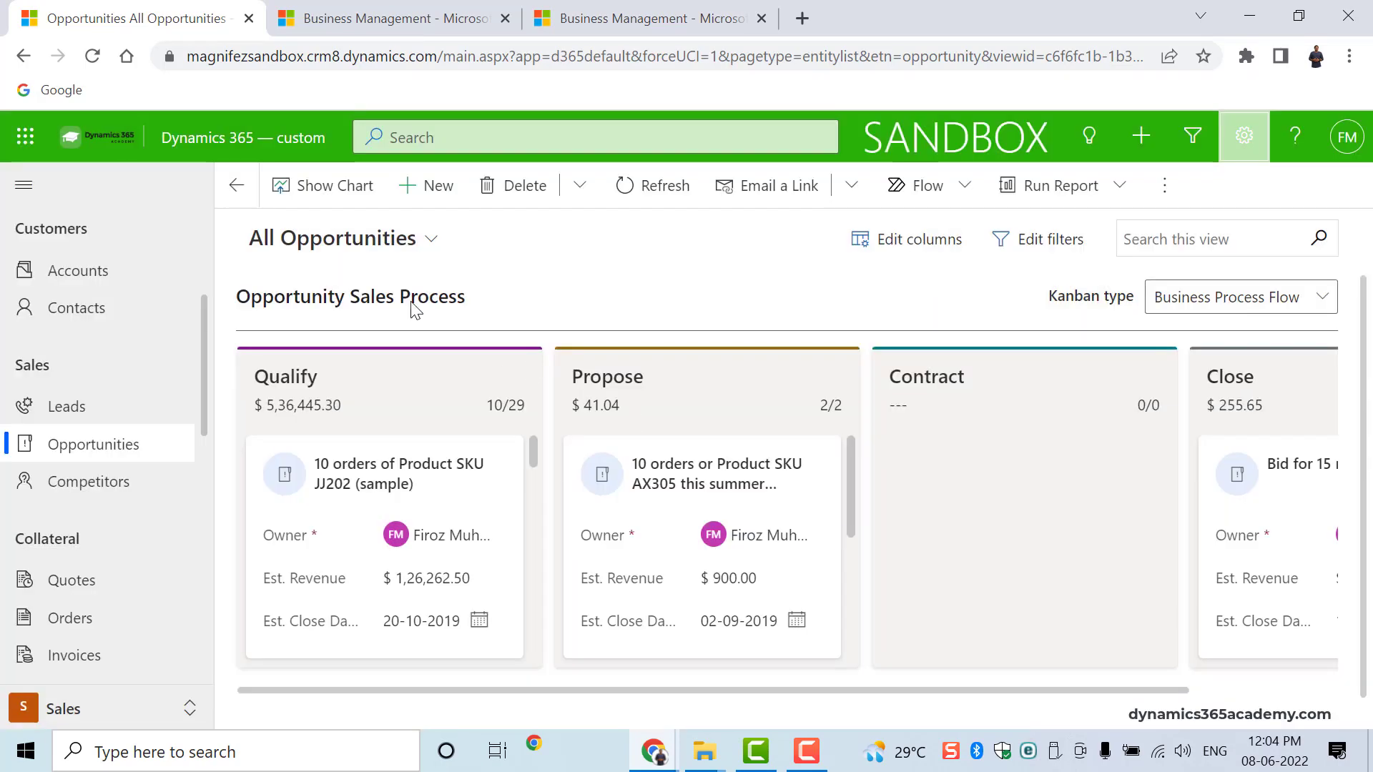
Step: Create a new opportunity and set its currency to Boliviano
click(433, 185)
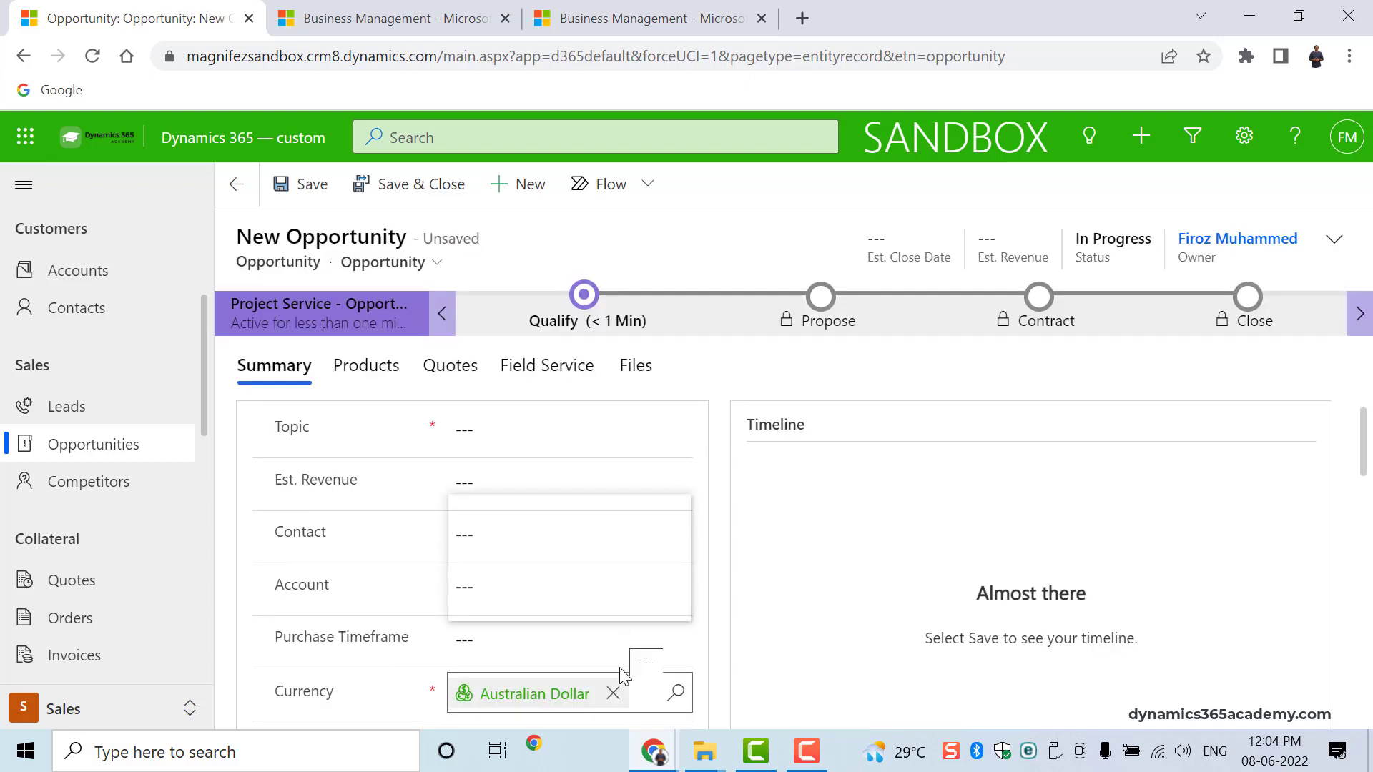
click(618, 692)
text(B)
scroll(619, 693, down, 2)
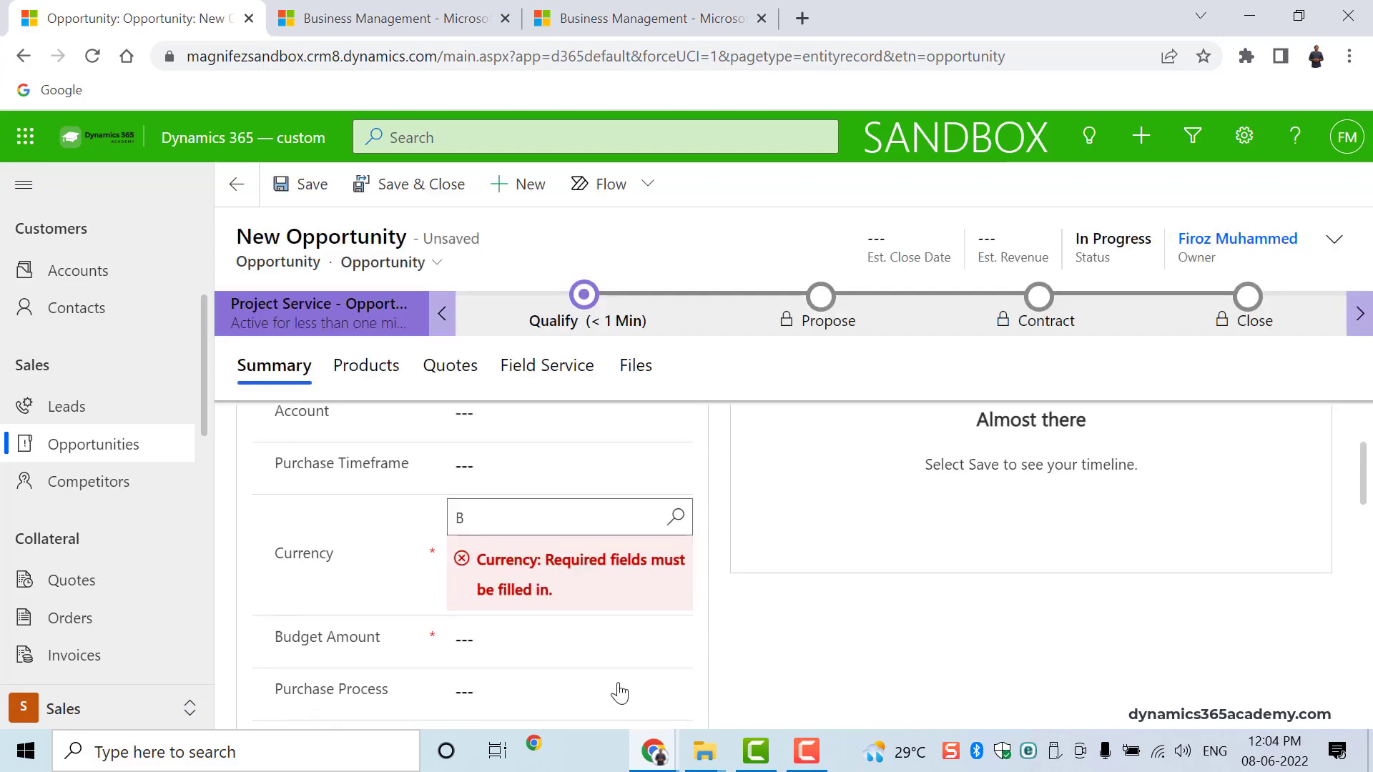
click(643, 458)
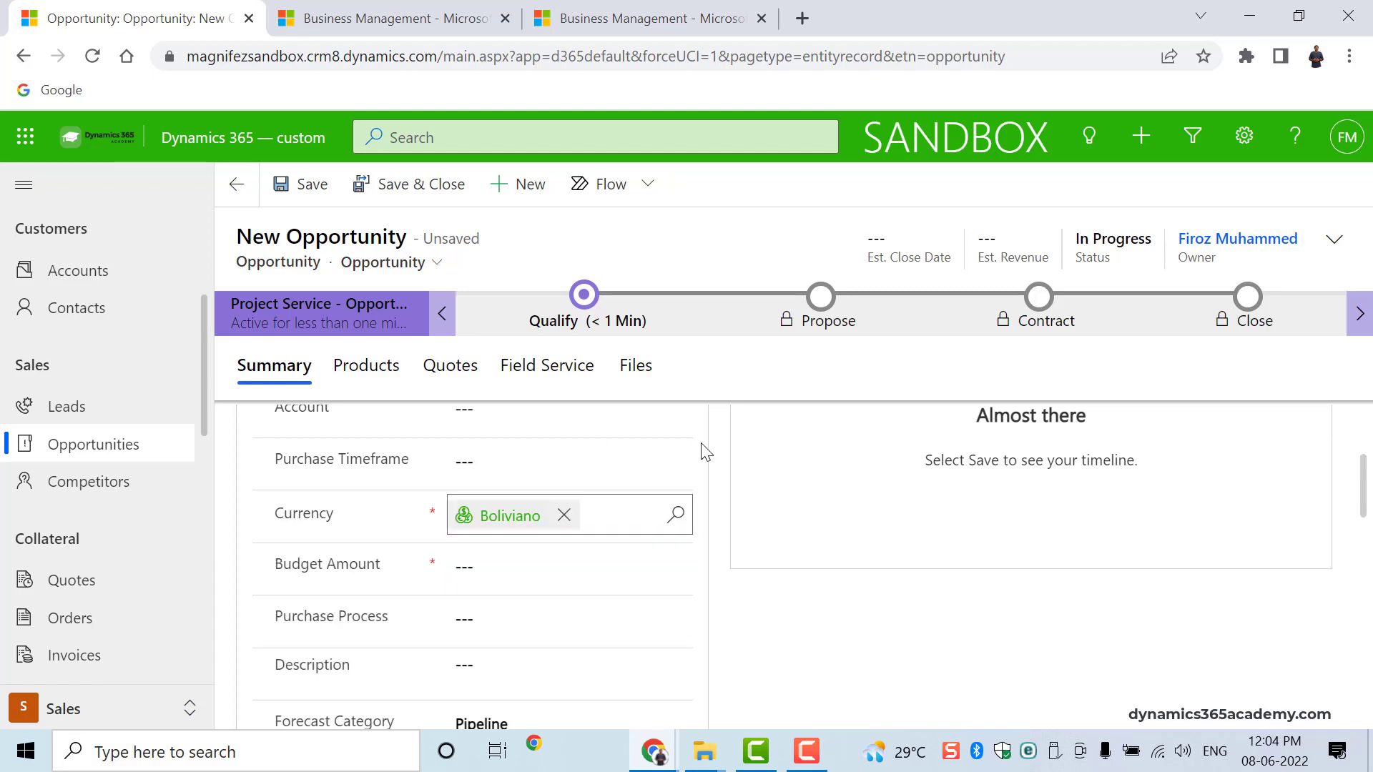
Step: Enter an estimated revenue of 500000, the topic "BoB opportunity" and a budget amount of 50000, and save the opportunity
scroll(637, 451, up, 3)
click(557, 484)
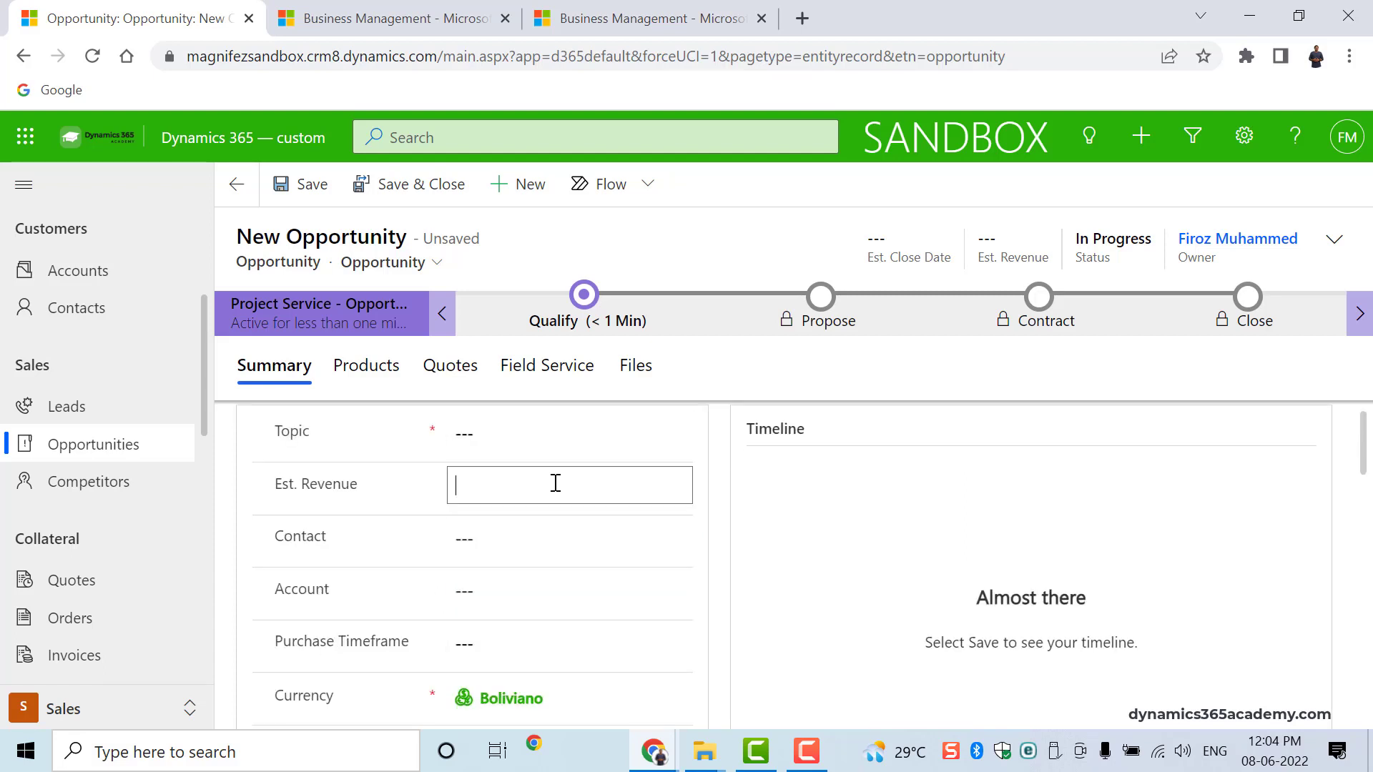
text(500000)
key(ctrl+s)
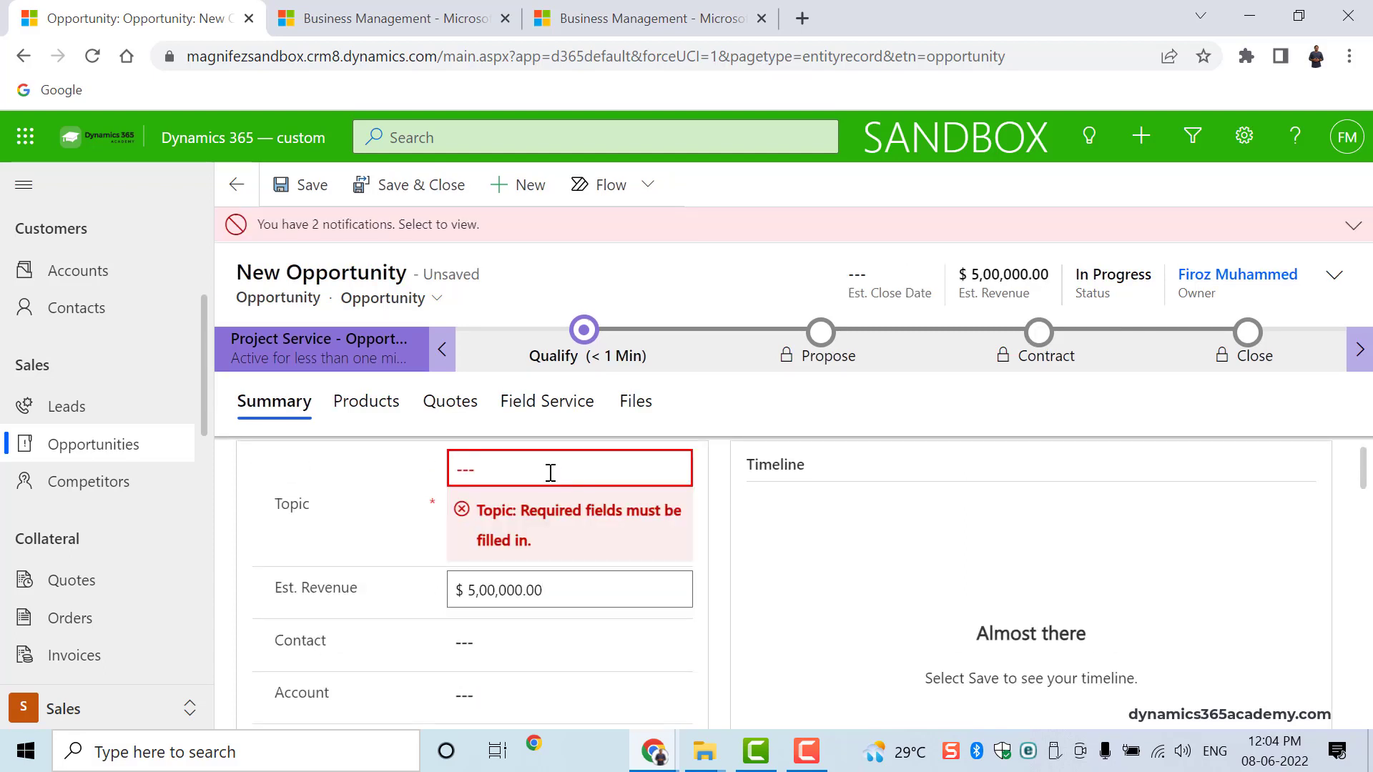
text(BoB opportunity)
scroll(613, 558, down, 4)
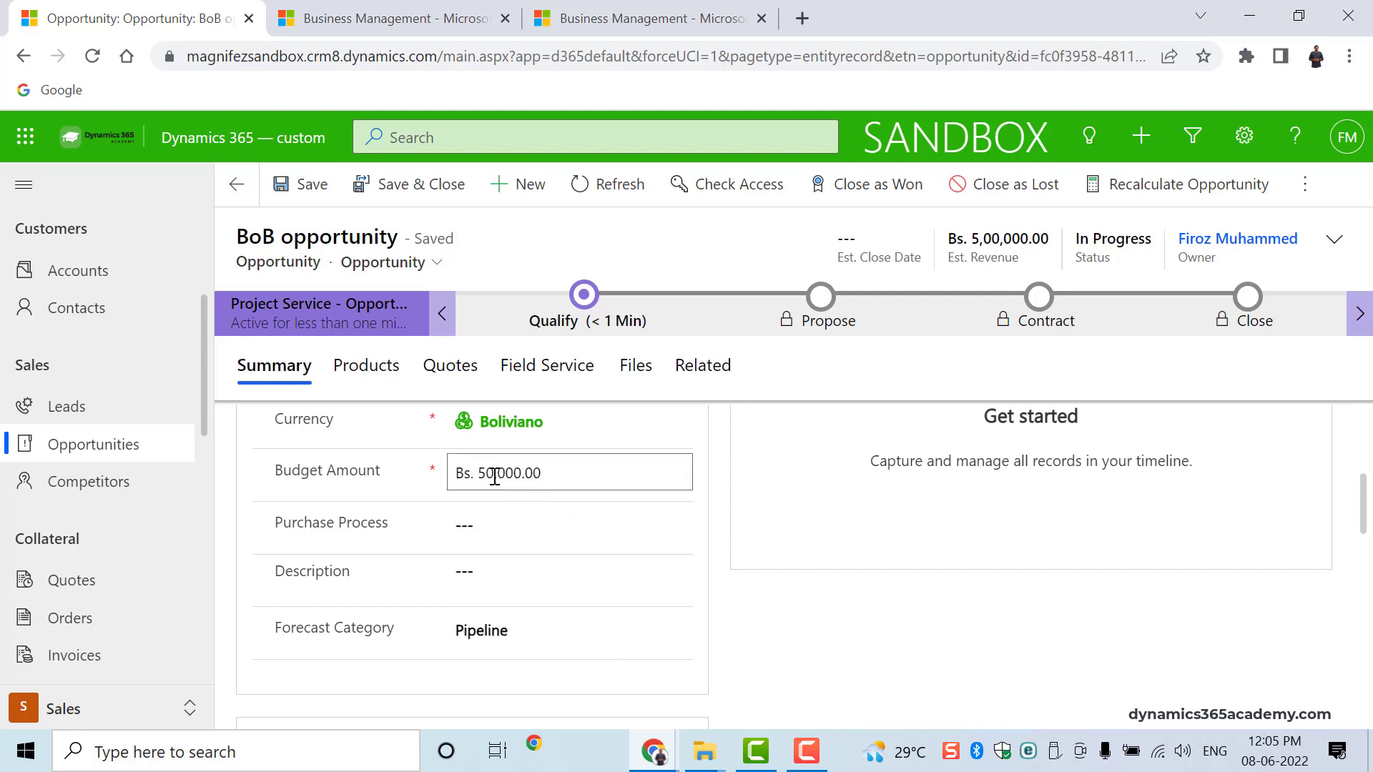
Step: Change the currency of the "BoB opportunity" record to Bitcoin - Crypto, save it, and check the budget amount's currency symbol
scroll(486, 478, up, 3)
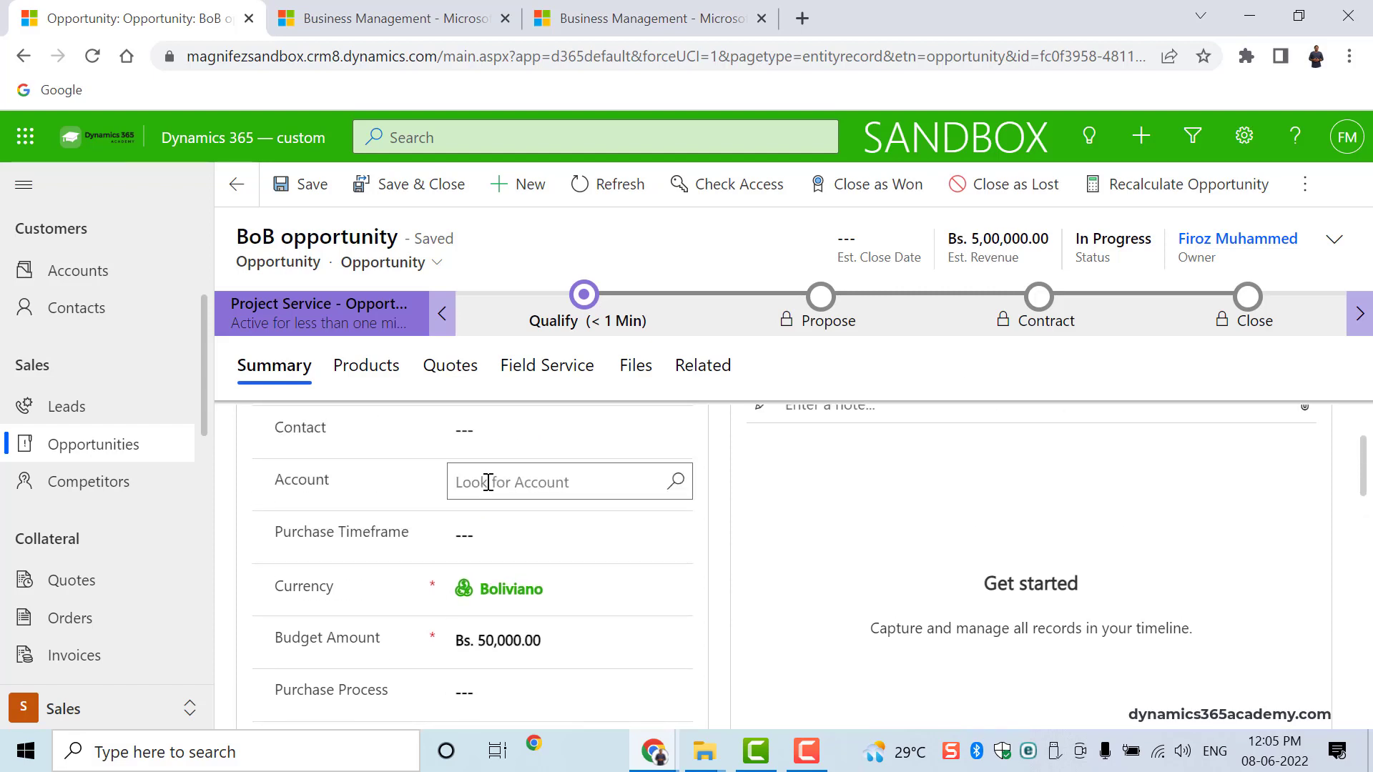
click(566, 593)
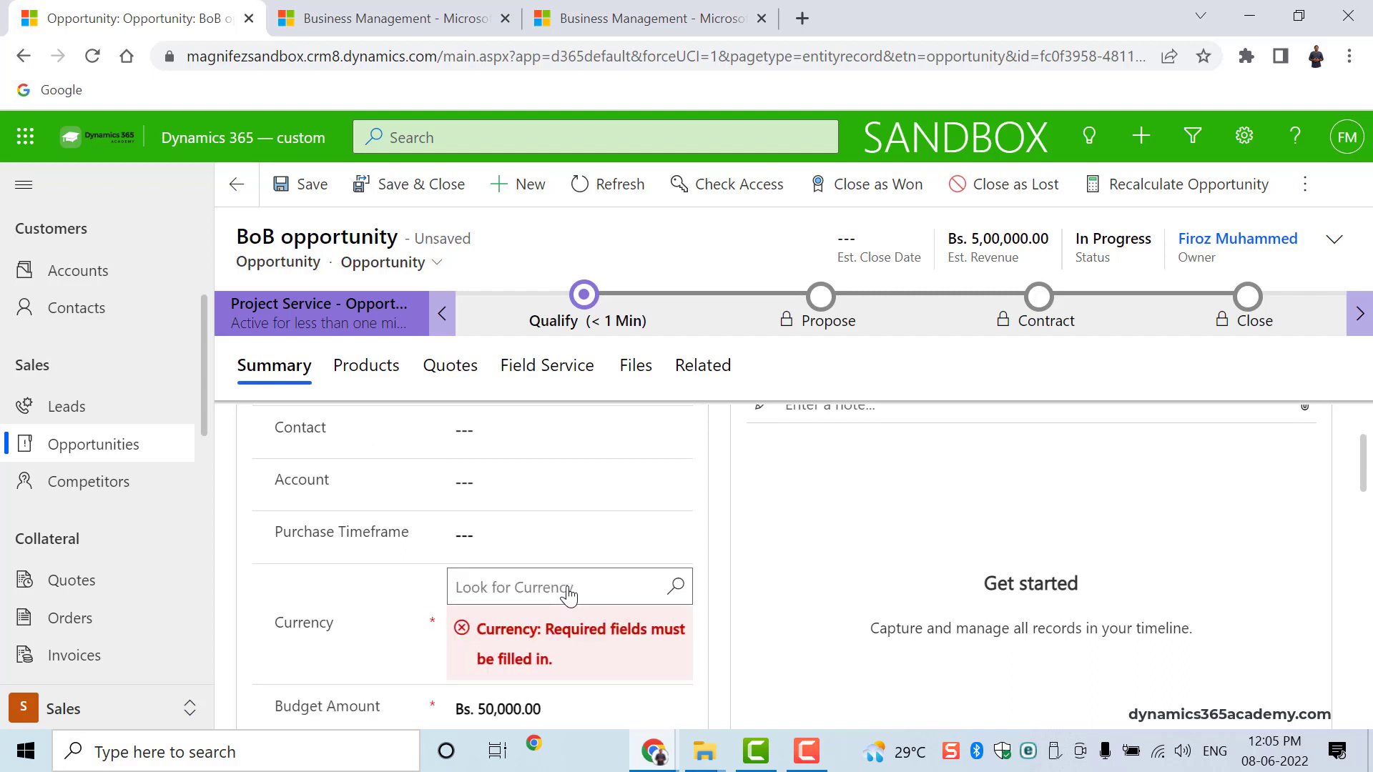
text(Bit)
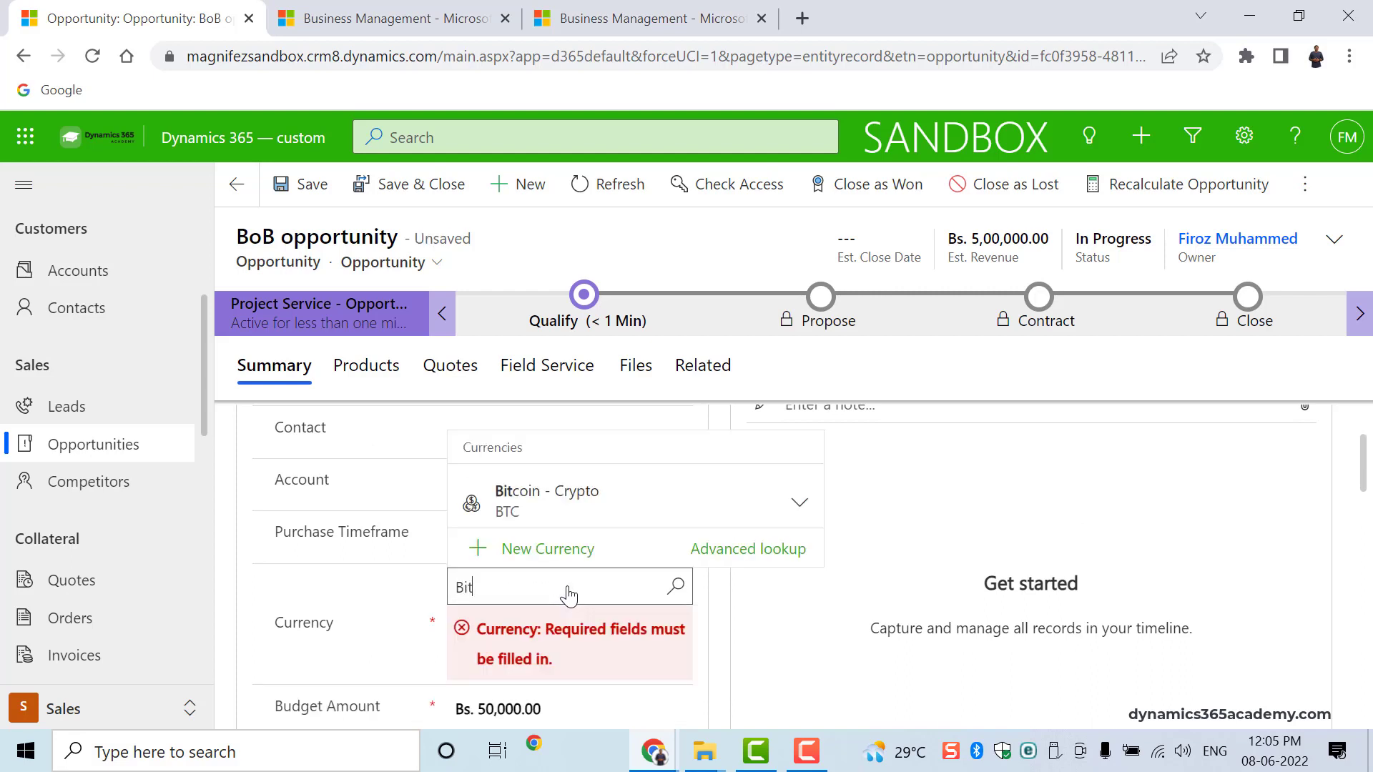
click(593, 508)
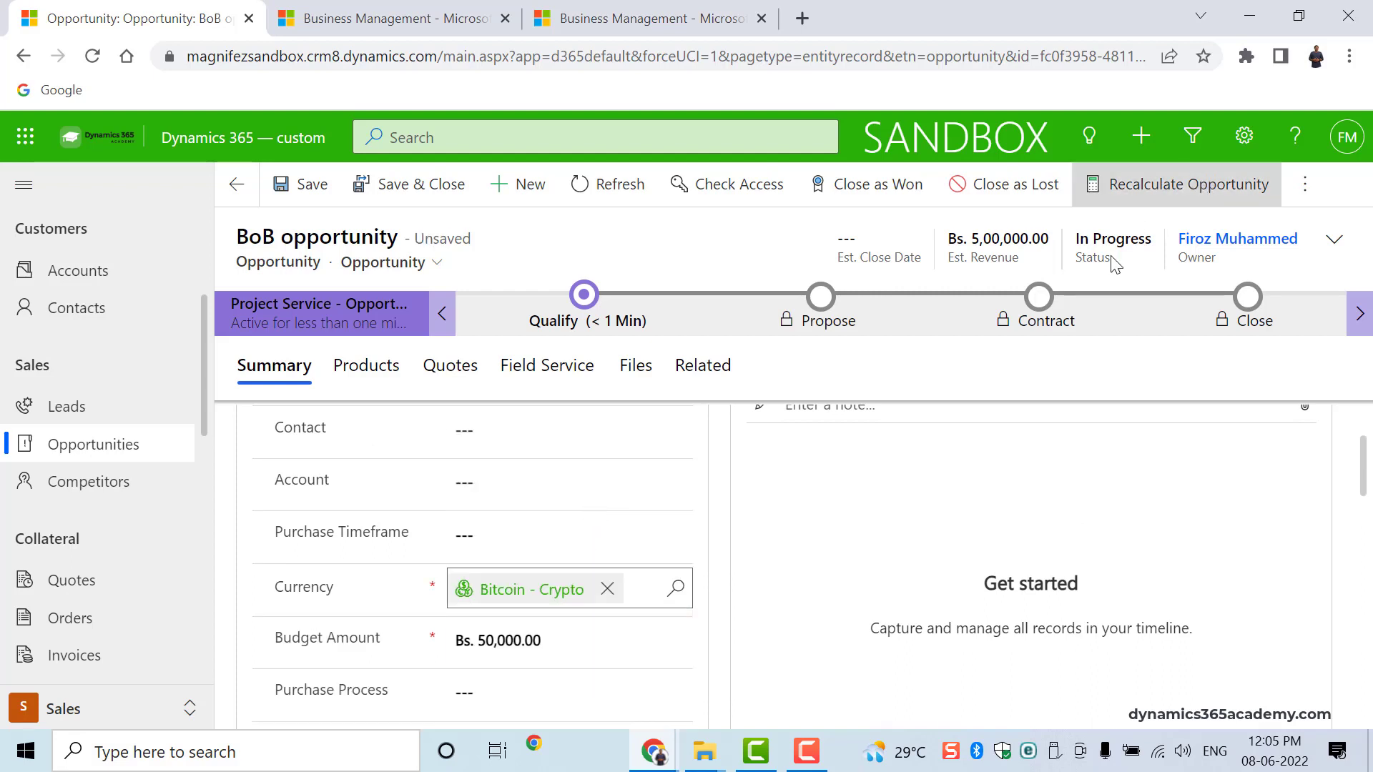
key(ctrl+s)
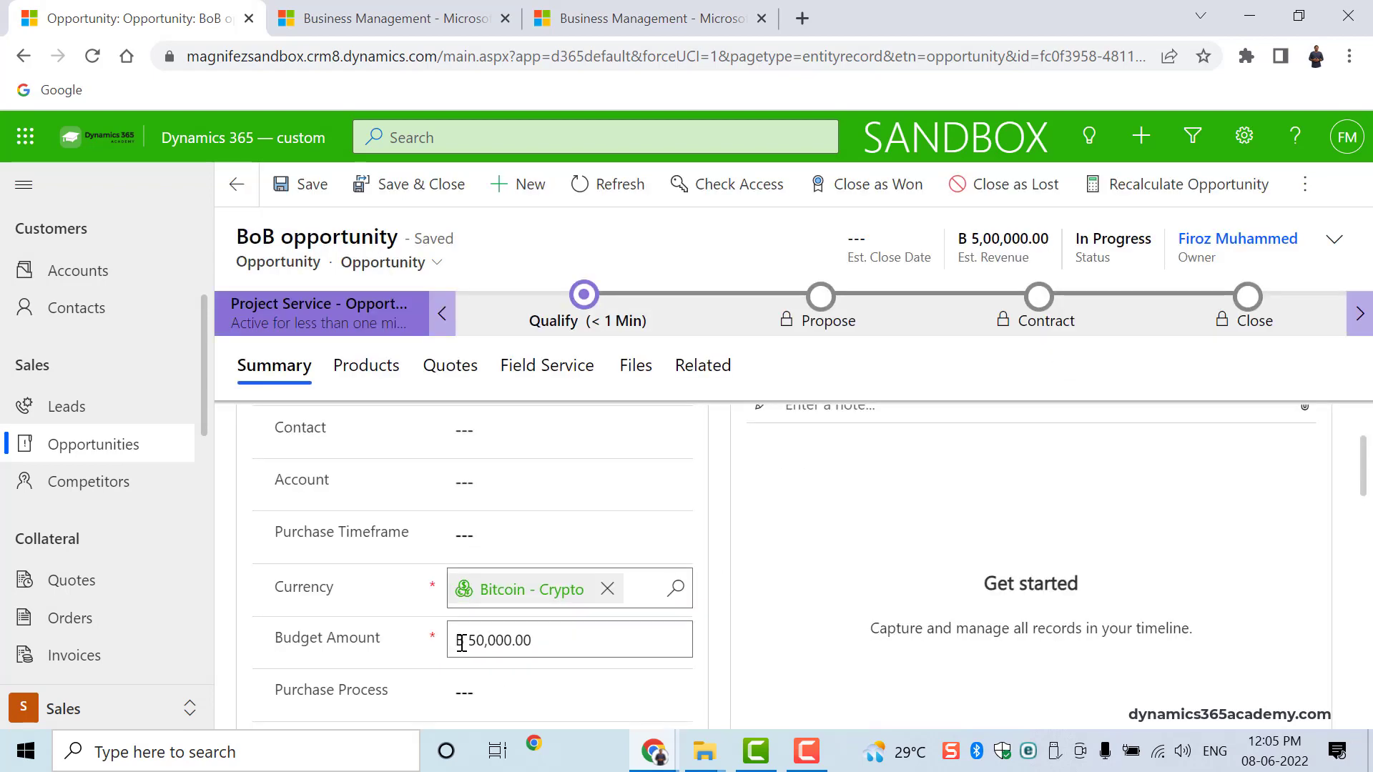
click(456, 642)
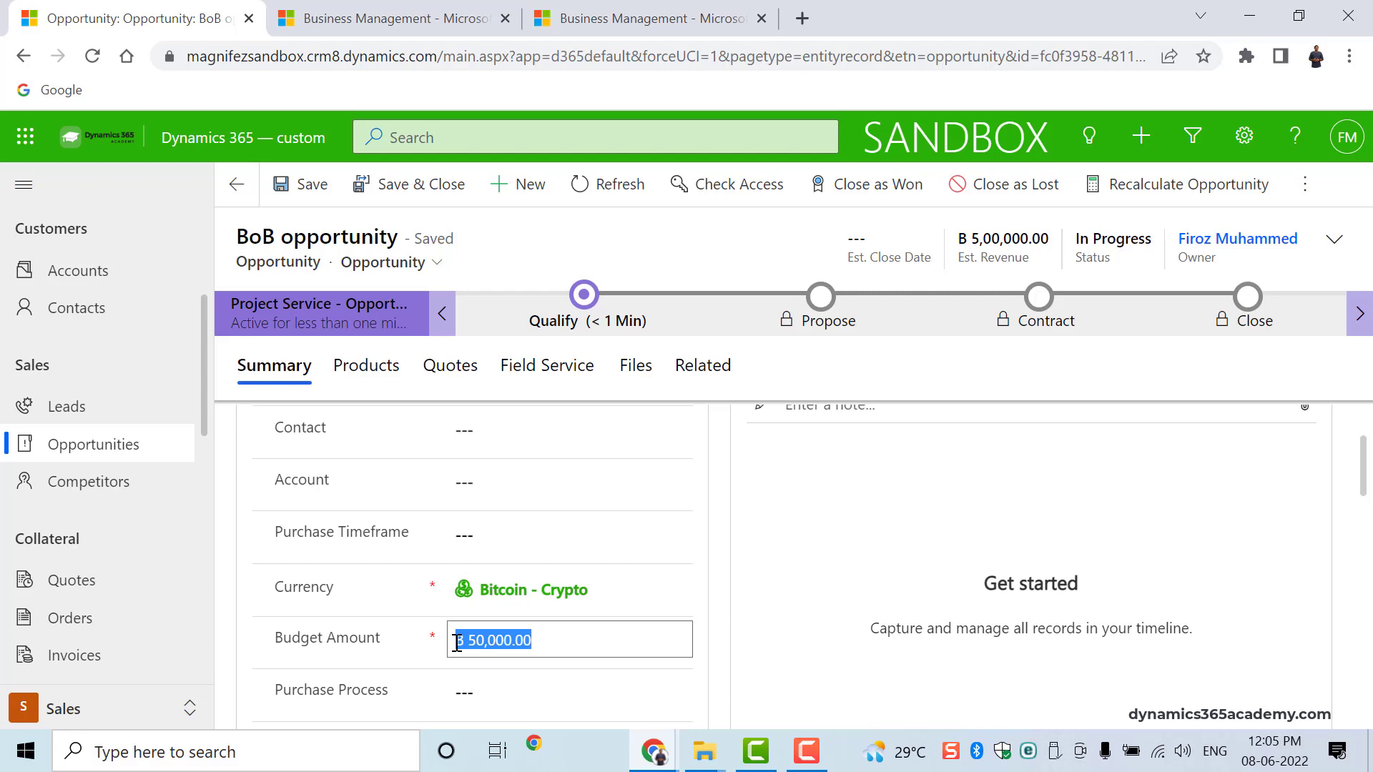